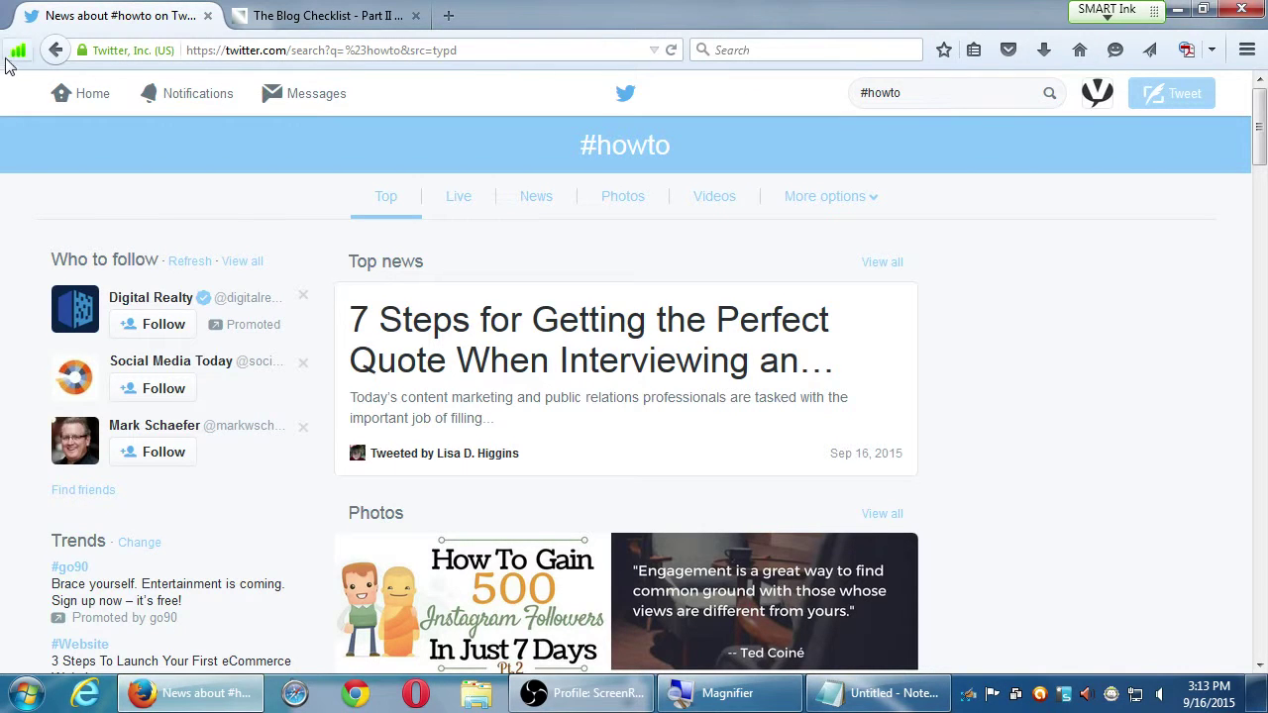
# Open the Twitter home timeline and read through the Trends list down to its last entry.
pyautogui.click(83, 99)
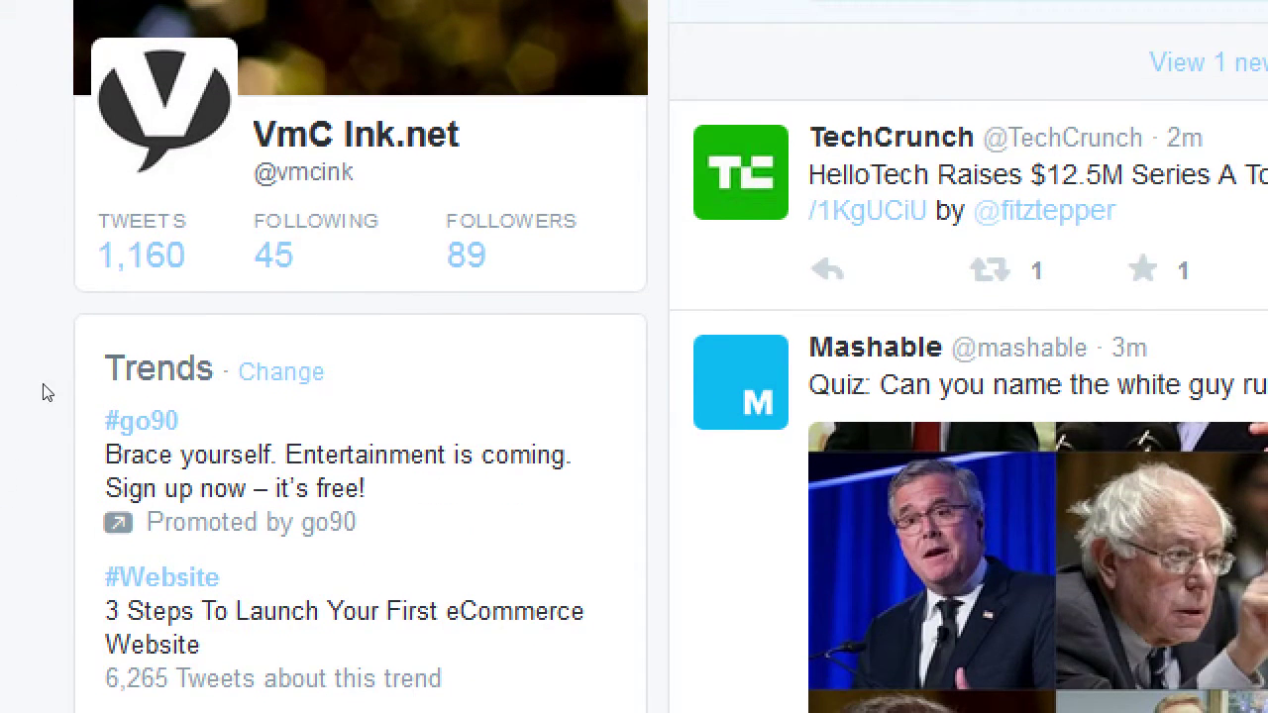
pyautogui.doubleClick(69, 355)
pyautogui.click(69, 355)
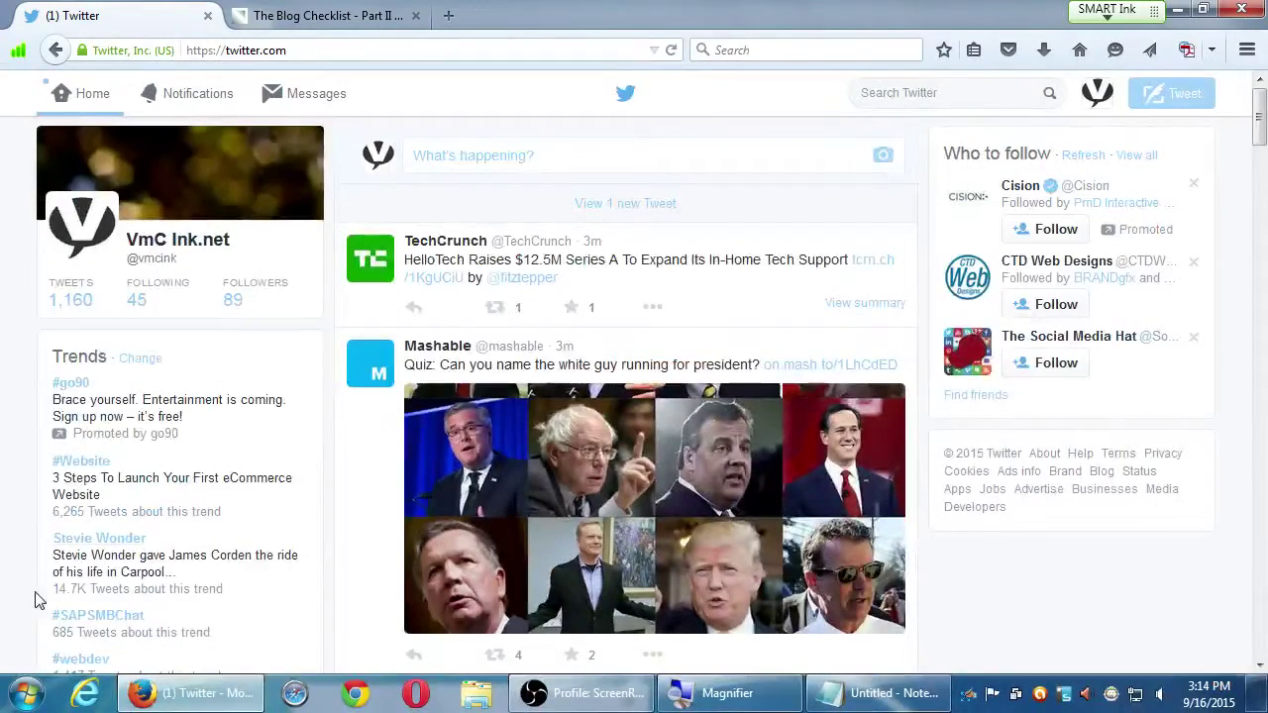
pyautogui.scroll(-5, 227, 503)
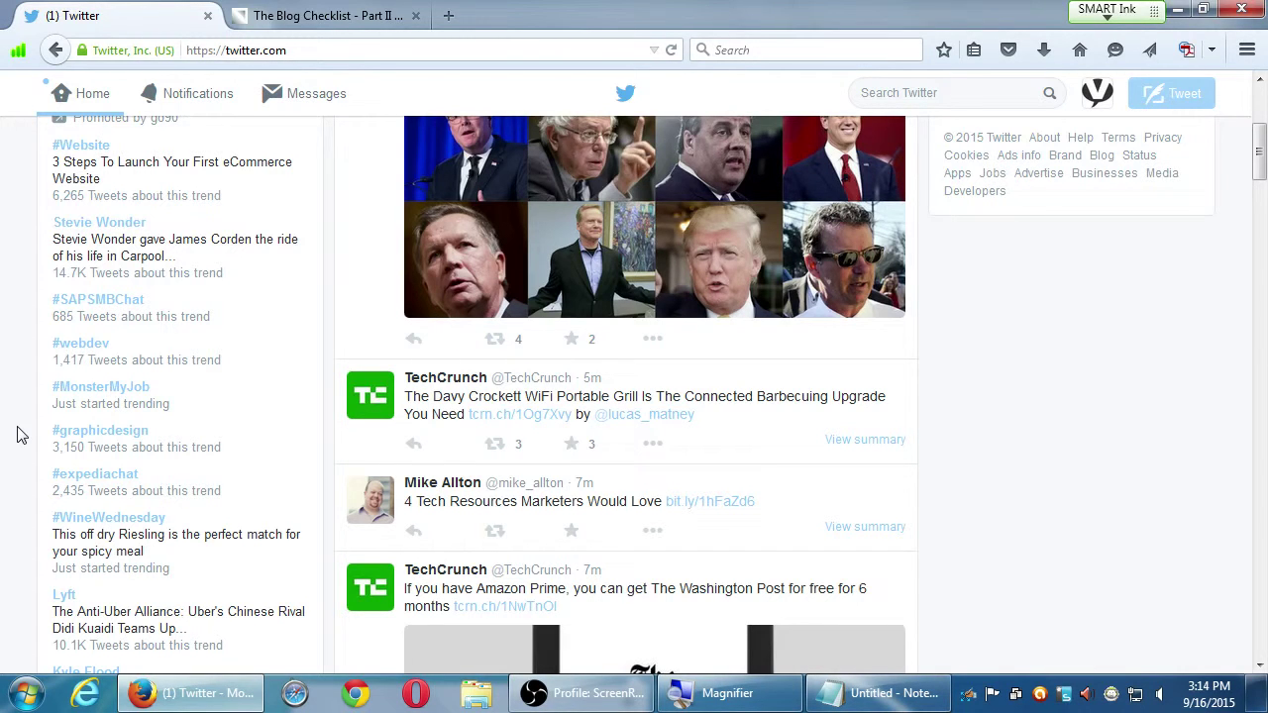
pyautogui.scroll(-3, 42, 411)
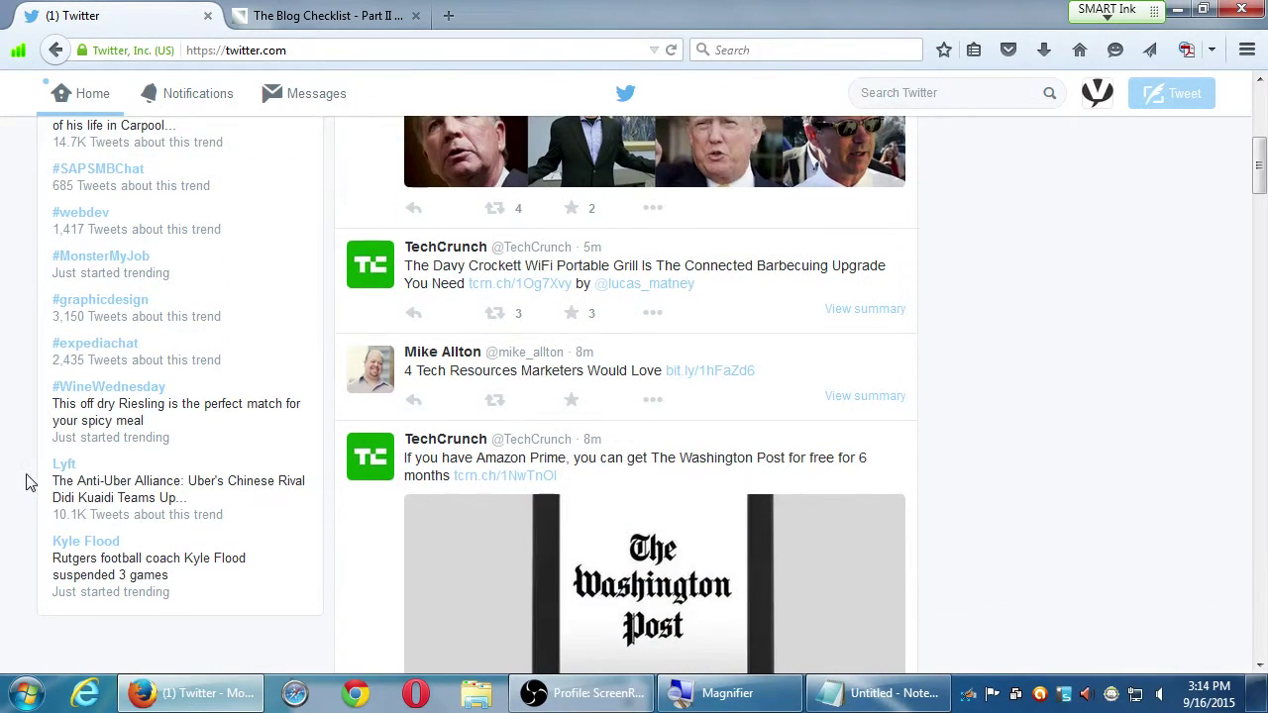
pyautogui.scroll(5, 32, 477)
pyautogui.scroll(3, 31, 478)
# Open the trend location settings and change the location to Jakarta, Indonesia.
pyautogui.press('super+plus')
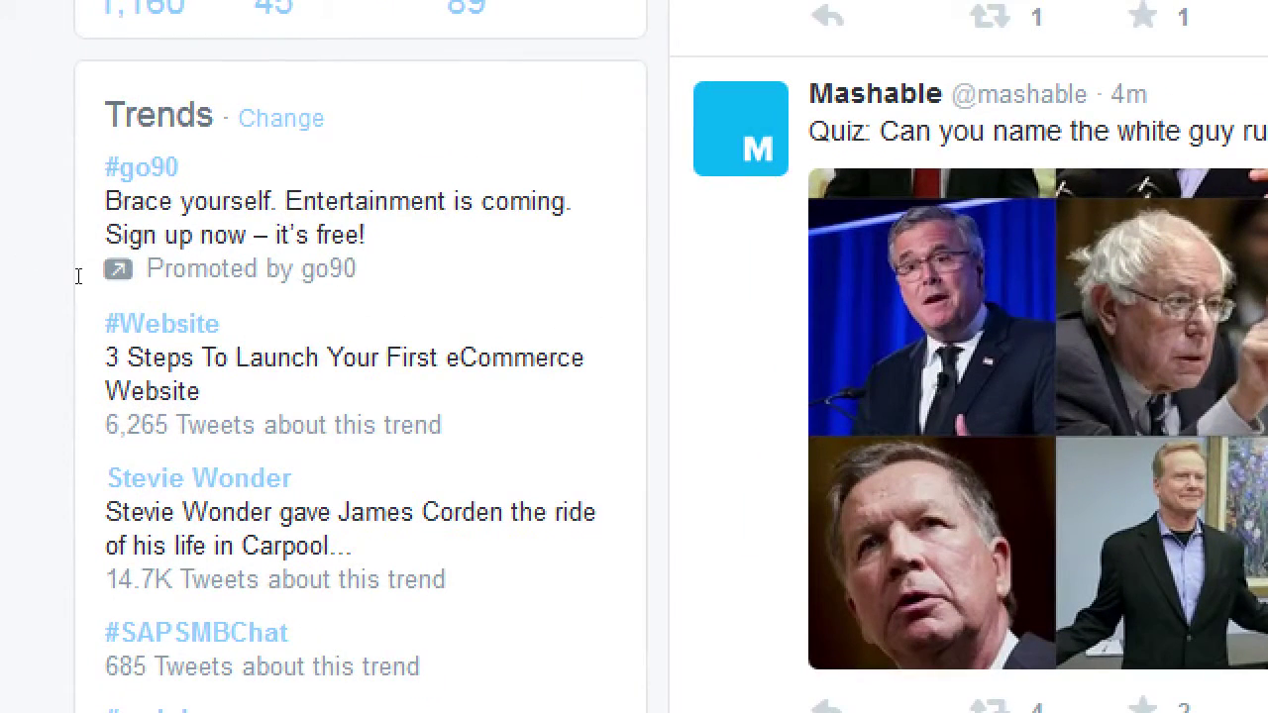
pyautogui.press('Tab')
pyautogui.press('Return')
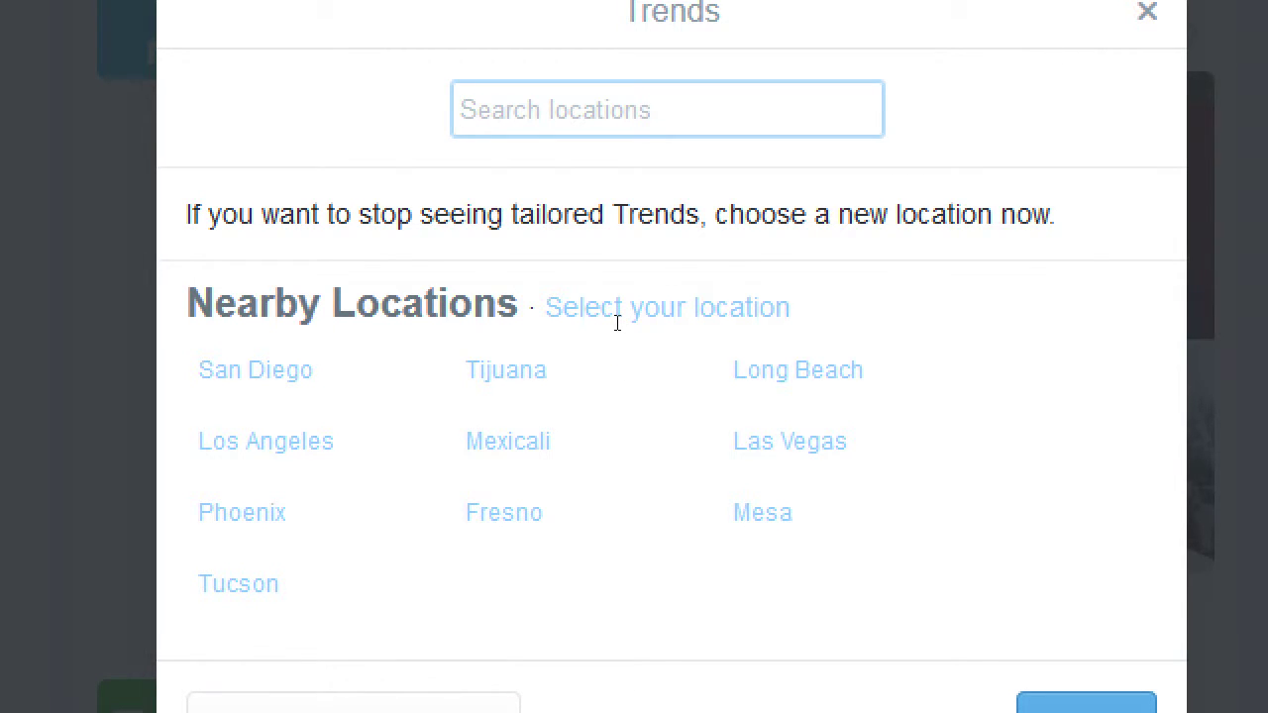
pyautogui.write('jakar')
pyautogui.press('Down')
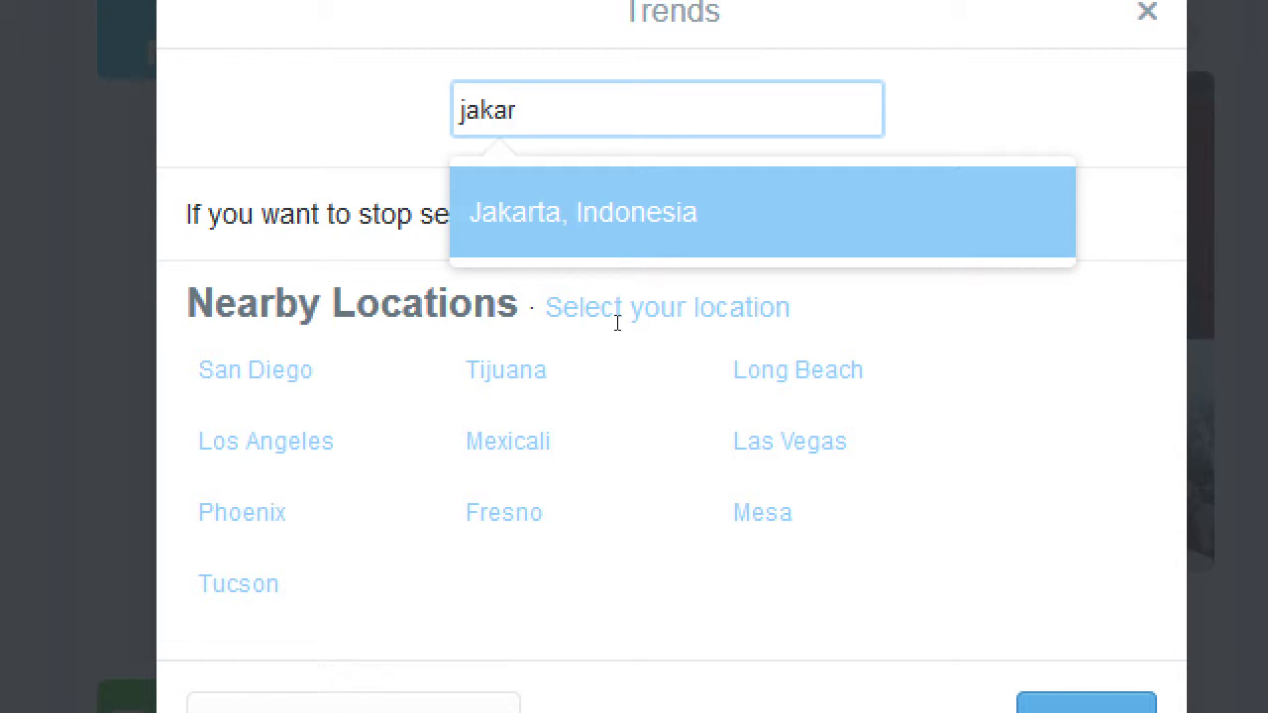
pyautogui.press('Return')
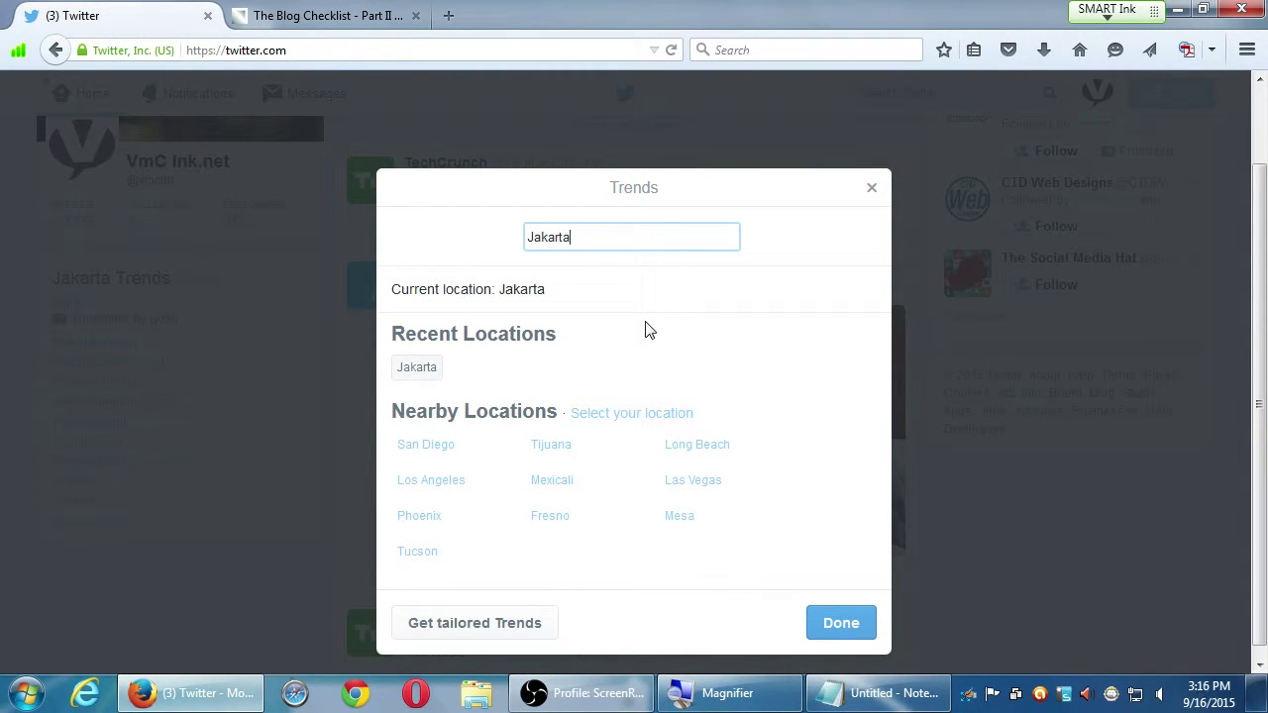
# Set the trend location to London, United Kingdom and finish the location settings.
pyautogui.doubleClick(558, 239)
pyautogui.write('lon')
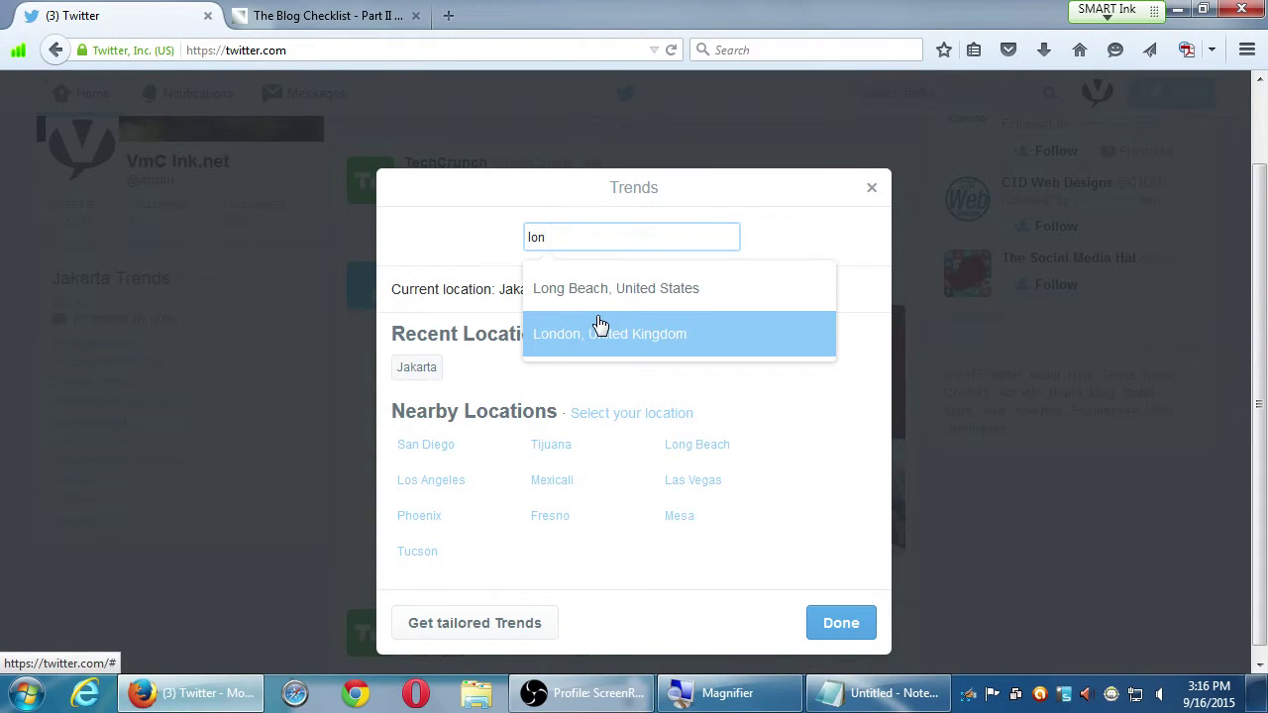
pyautogui.click(691, 346)
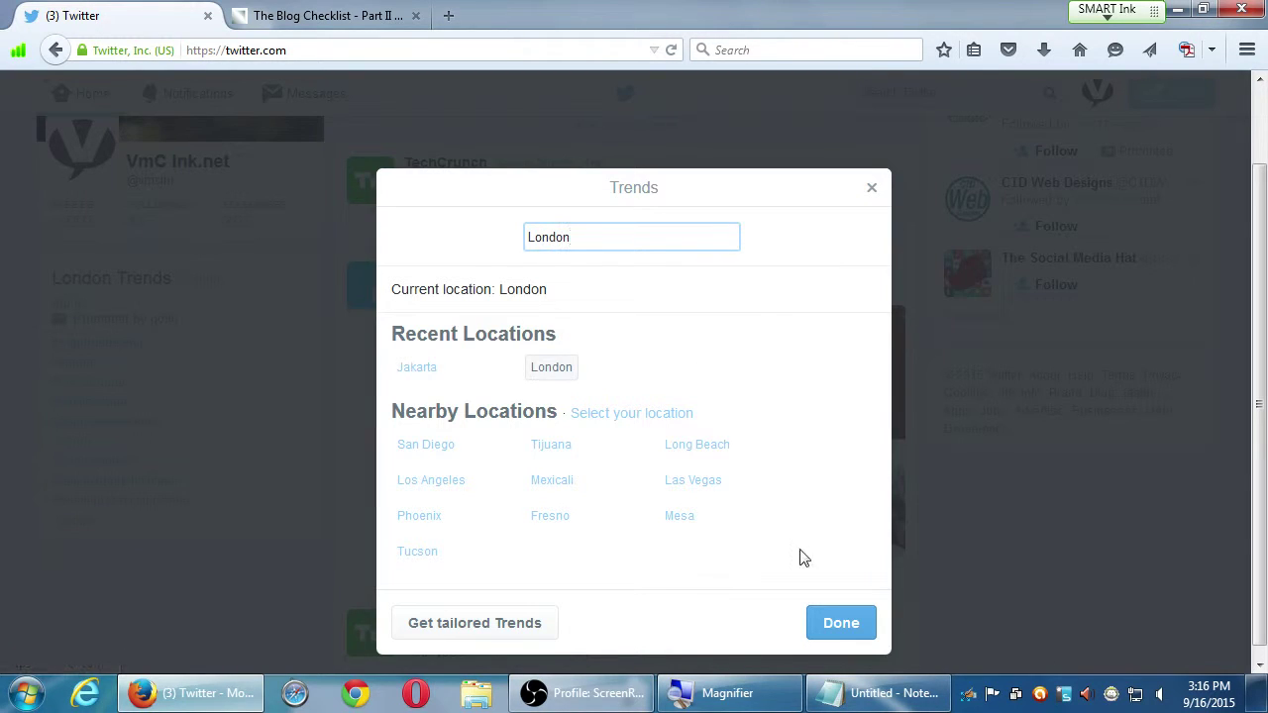
pyautogui.click(838, 623)
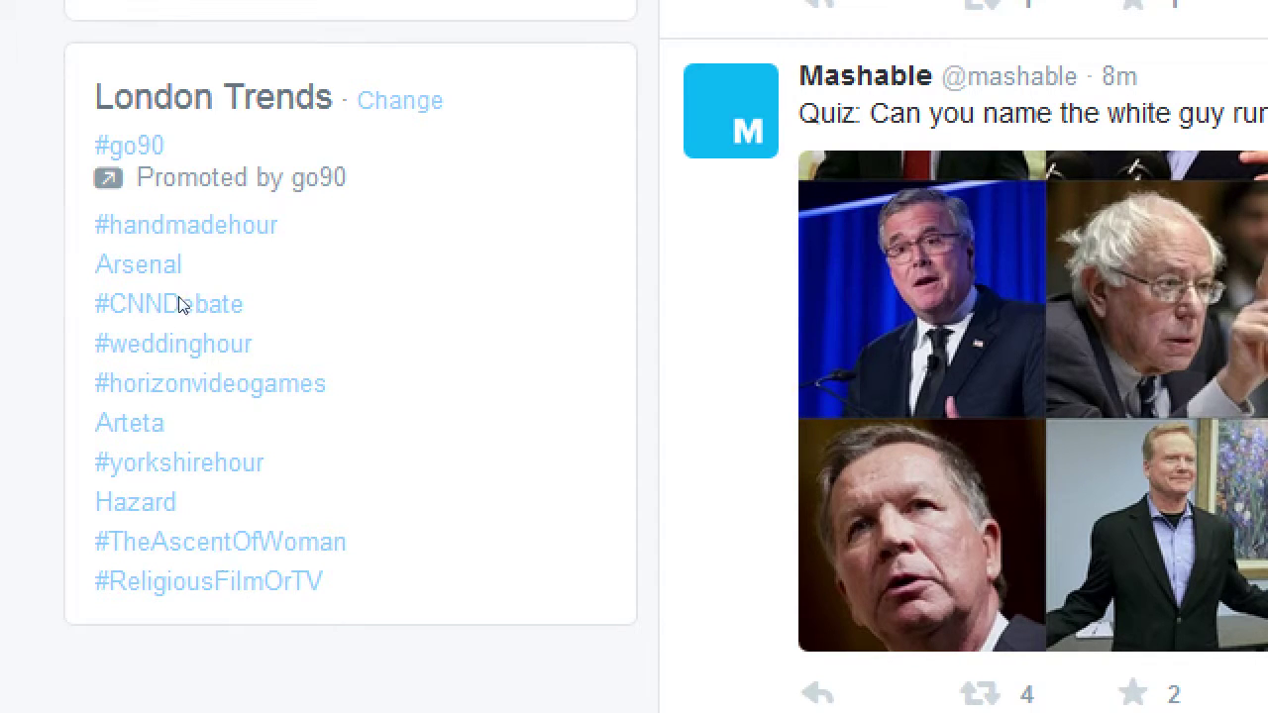
# Reopen the trend location settings, pick Las Vegas as the location and finish.
pyautogui.press('Return')
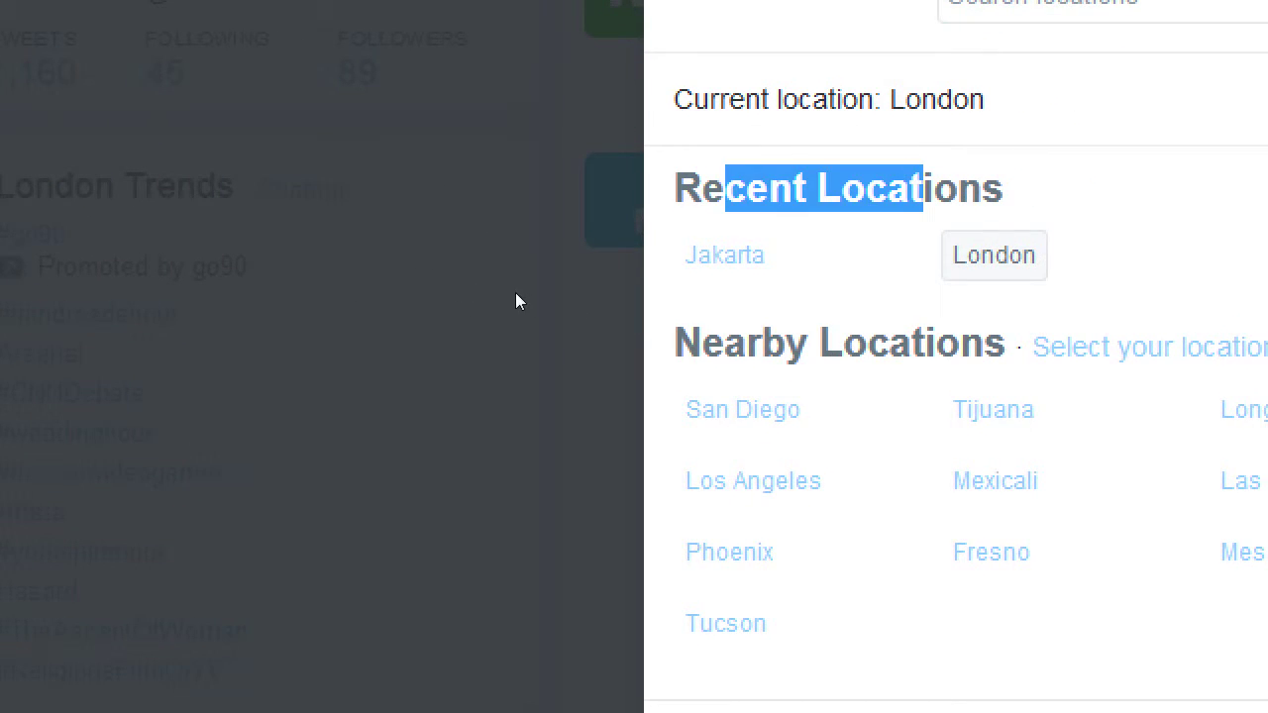
pyautogui.press('Down')
pyautogui.press('Down')
pyautogui.press('Return')
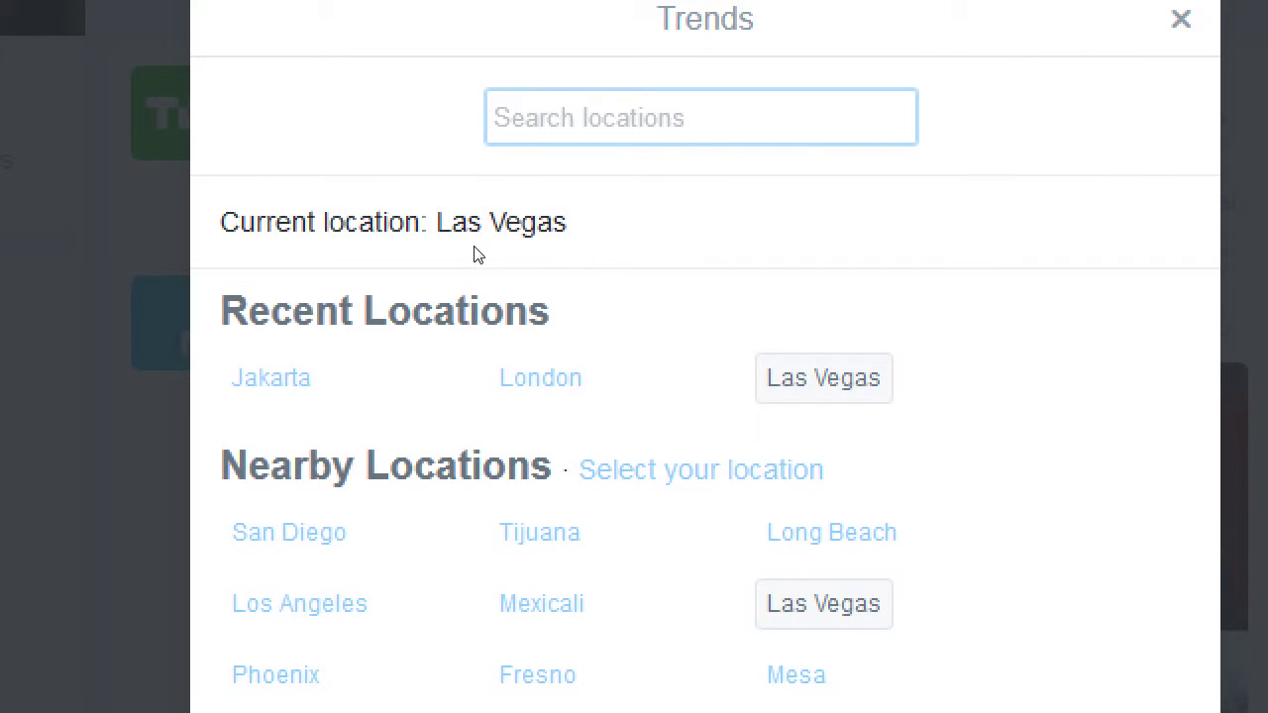
pyautogui.moveTo(409, 235); pyautogui.dragTo(542, 236)
pyautogui.click(551, 238)
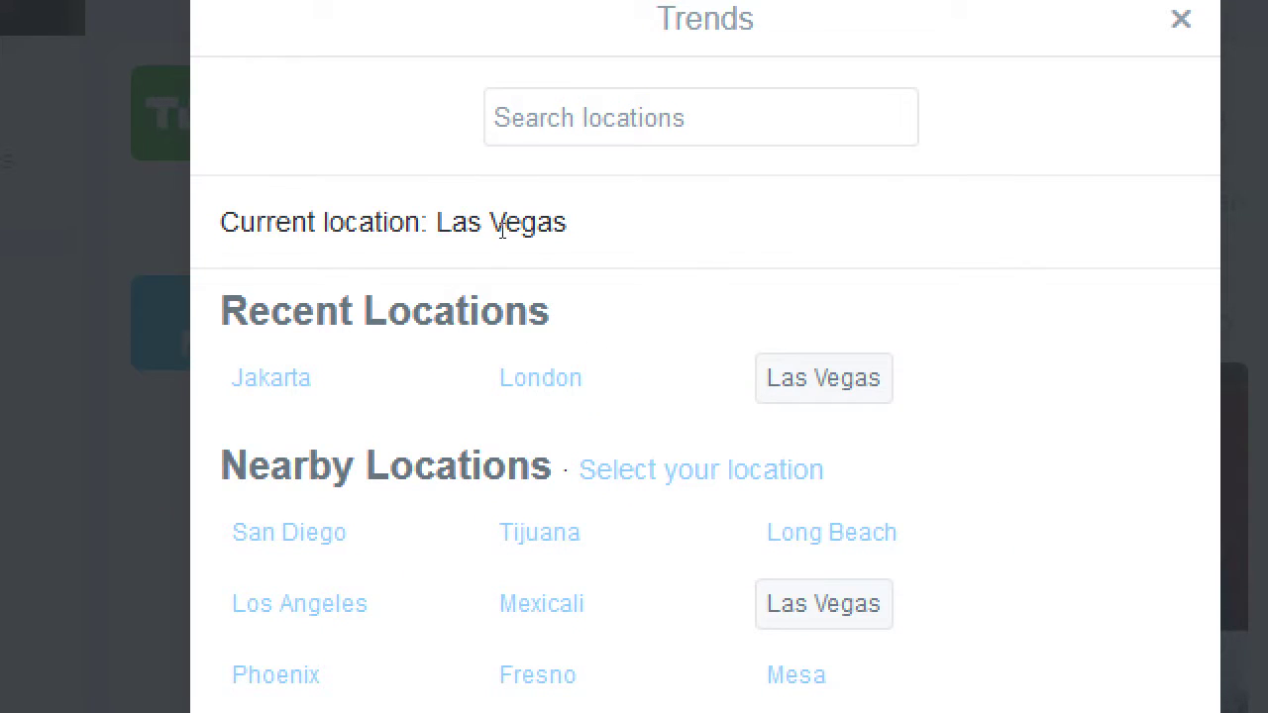
pyautogui.moveTo(428, 226); pyautogui.dragTo(582, 250)
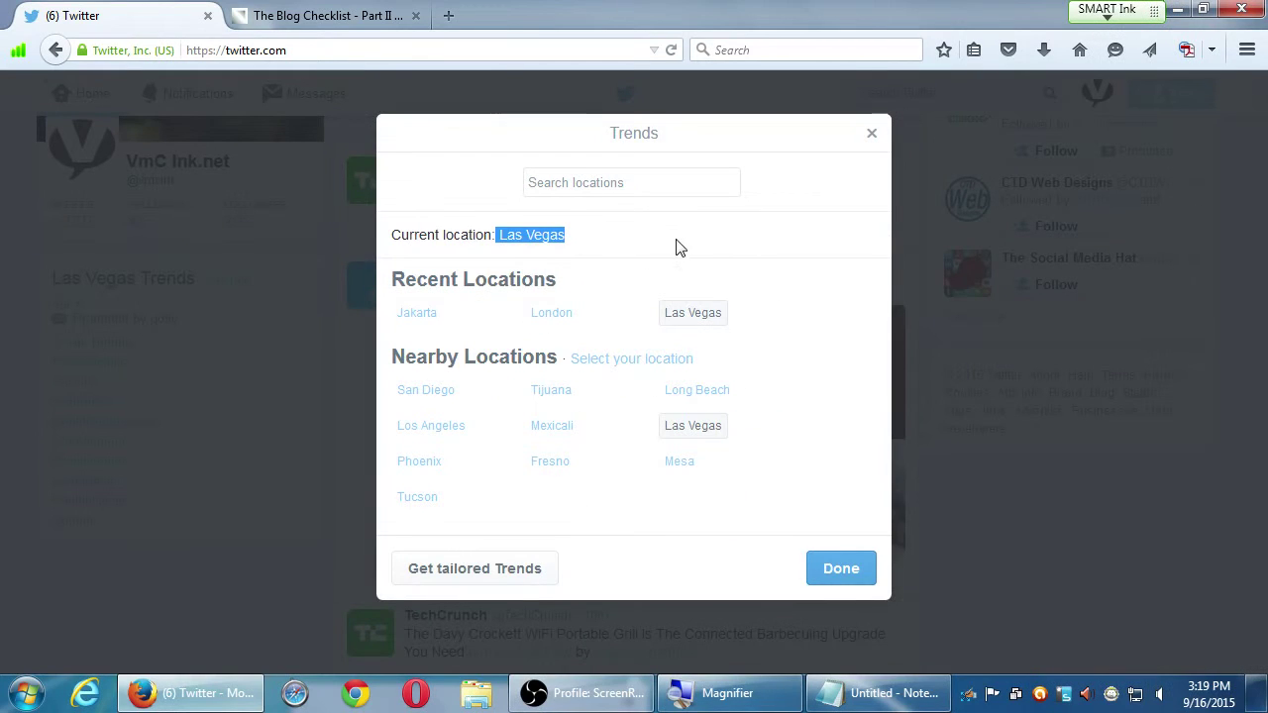
pyautogui.click(802, 232)
pyautogui.click(837, 575)
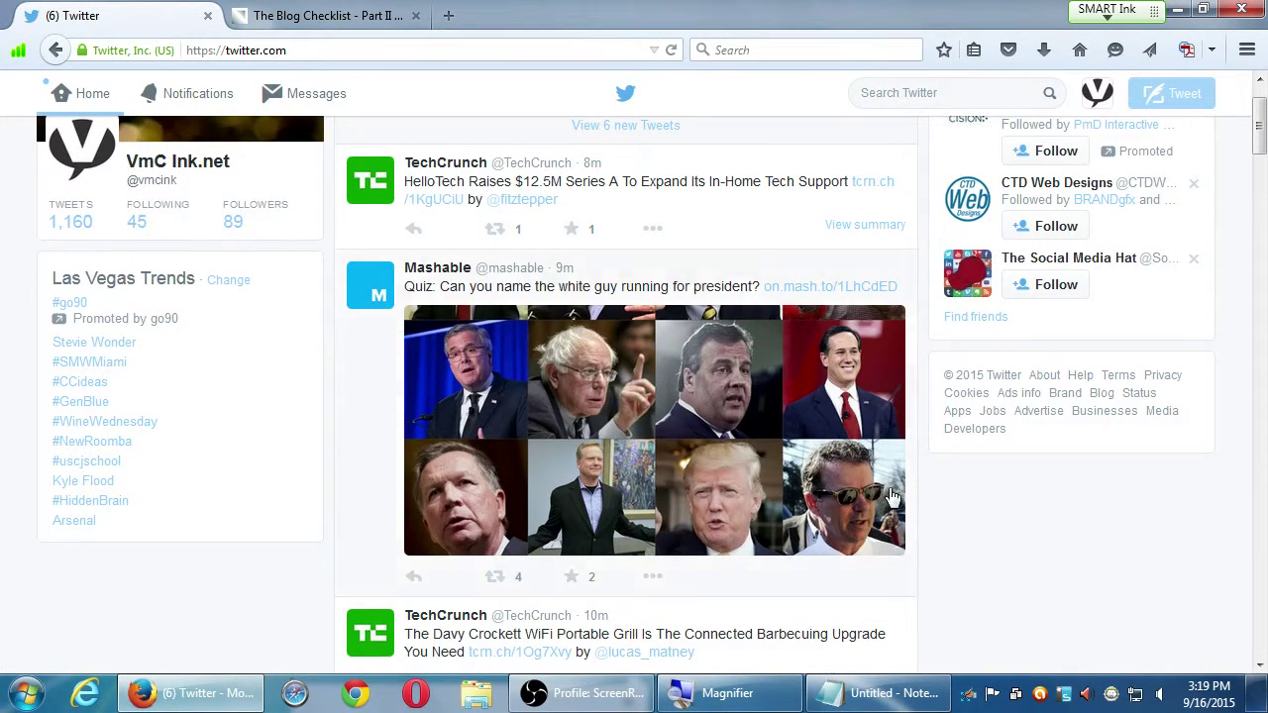
# Switch the trends back to tailored Trends in the trend location settings.
pyautogui.click(229, 280)
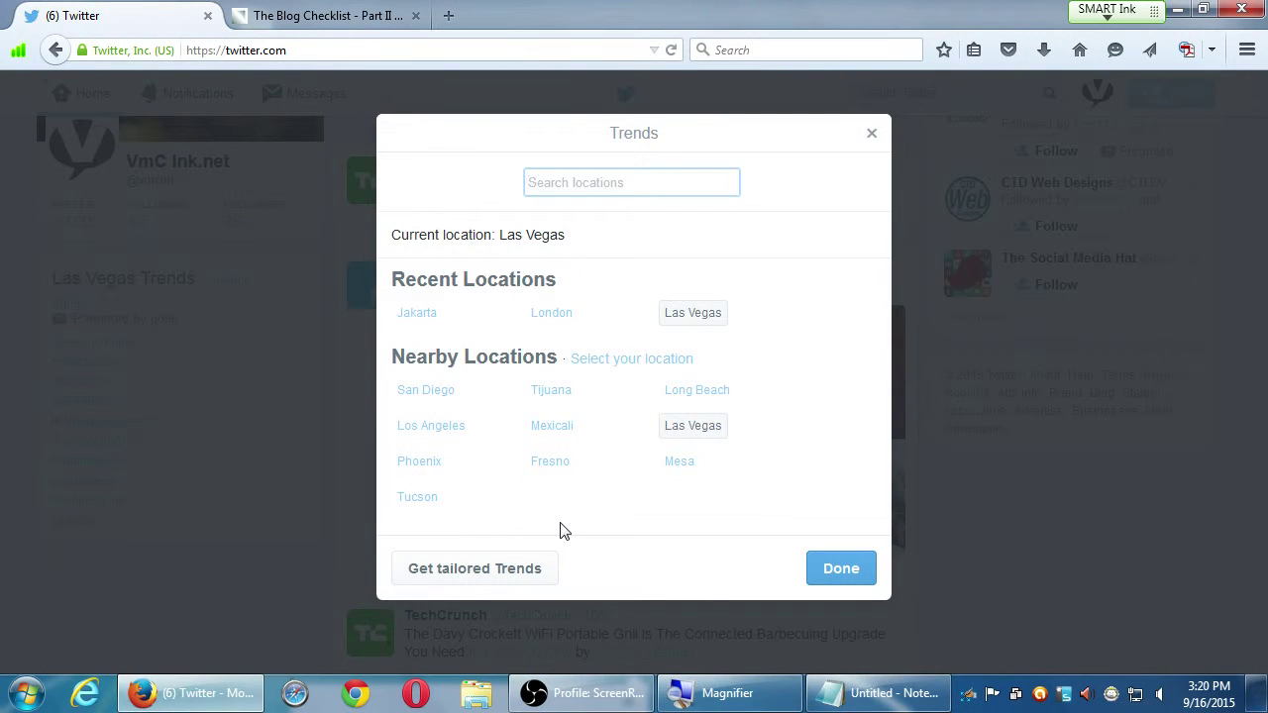
pyautogui.click(472, 573)
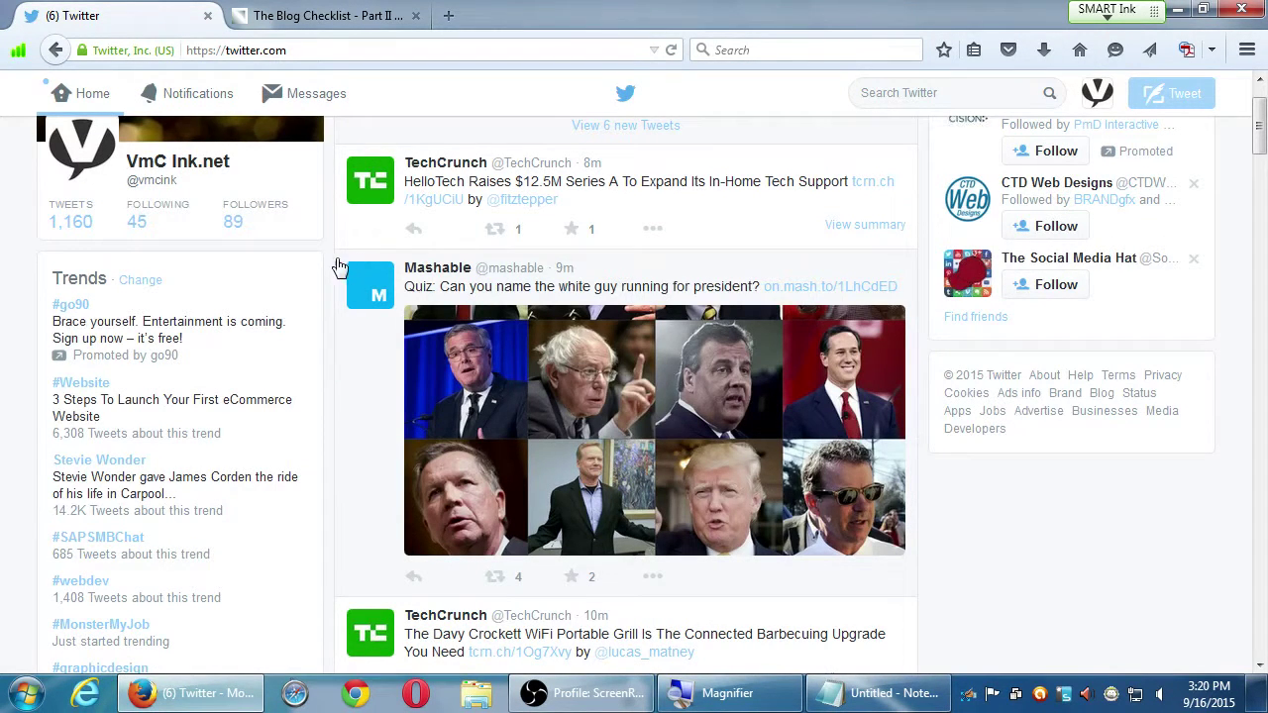
# View the location choices for changing tailored Trends and close them without picking a location.
pyautogui.scroll(2, 323, 280)
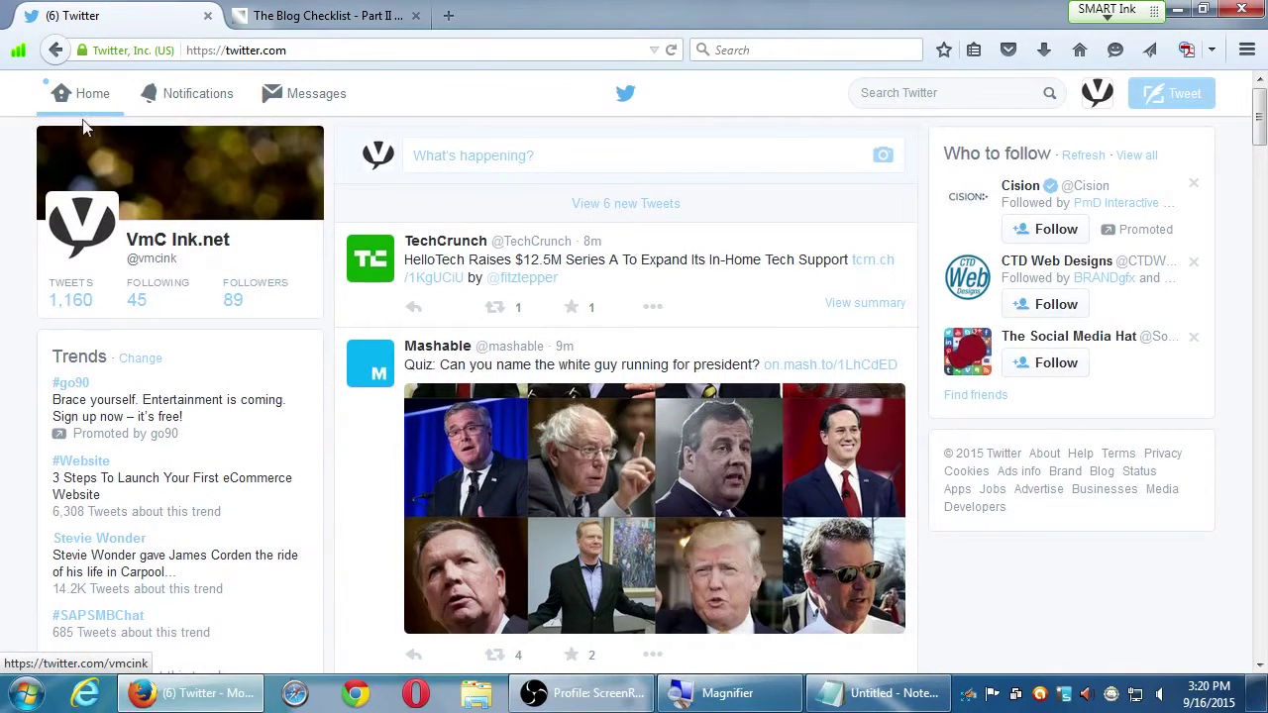
pyautogui.click(136, 364)
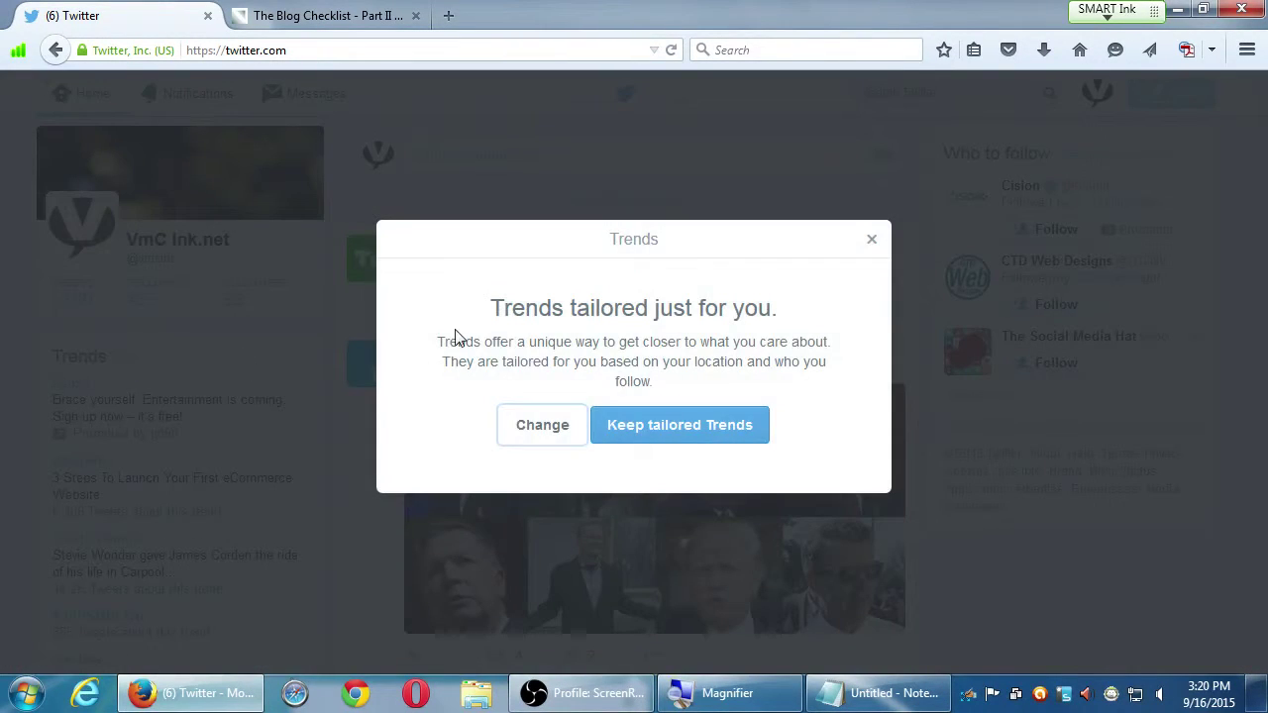
pyautogui.click(523, 428)
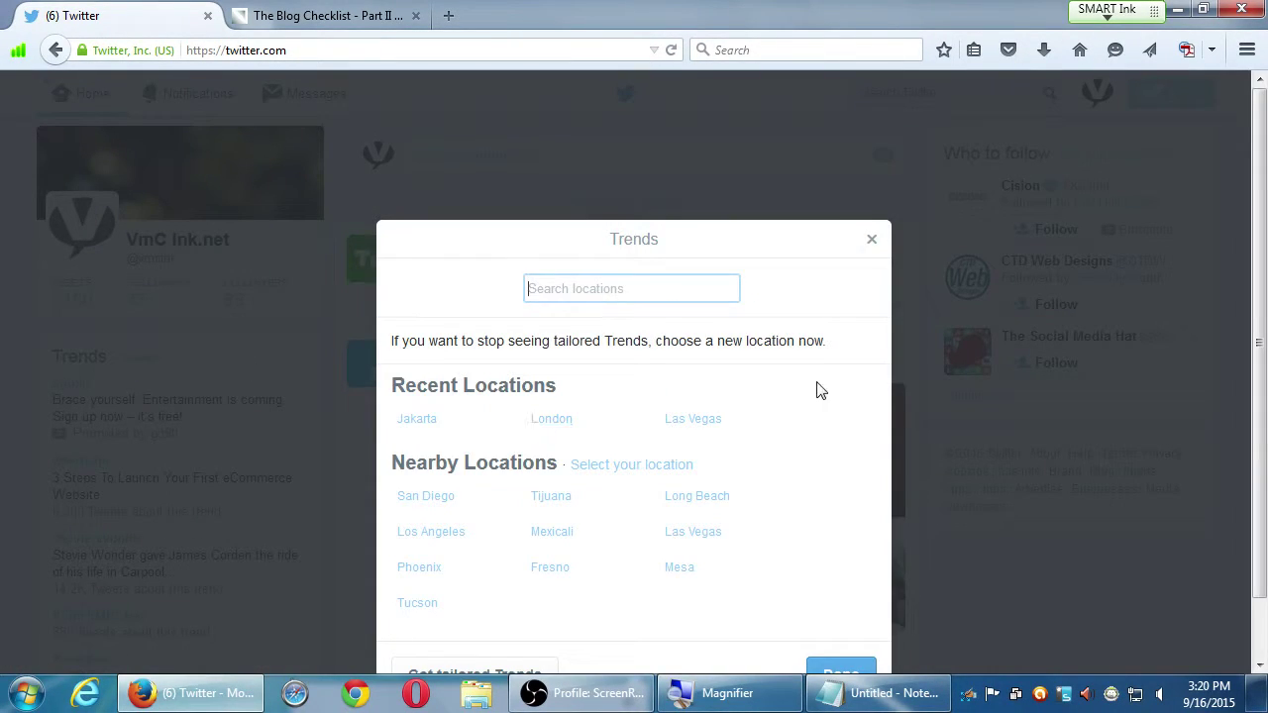
pyautogui.click(872, 241)
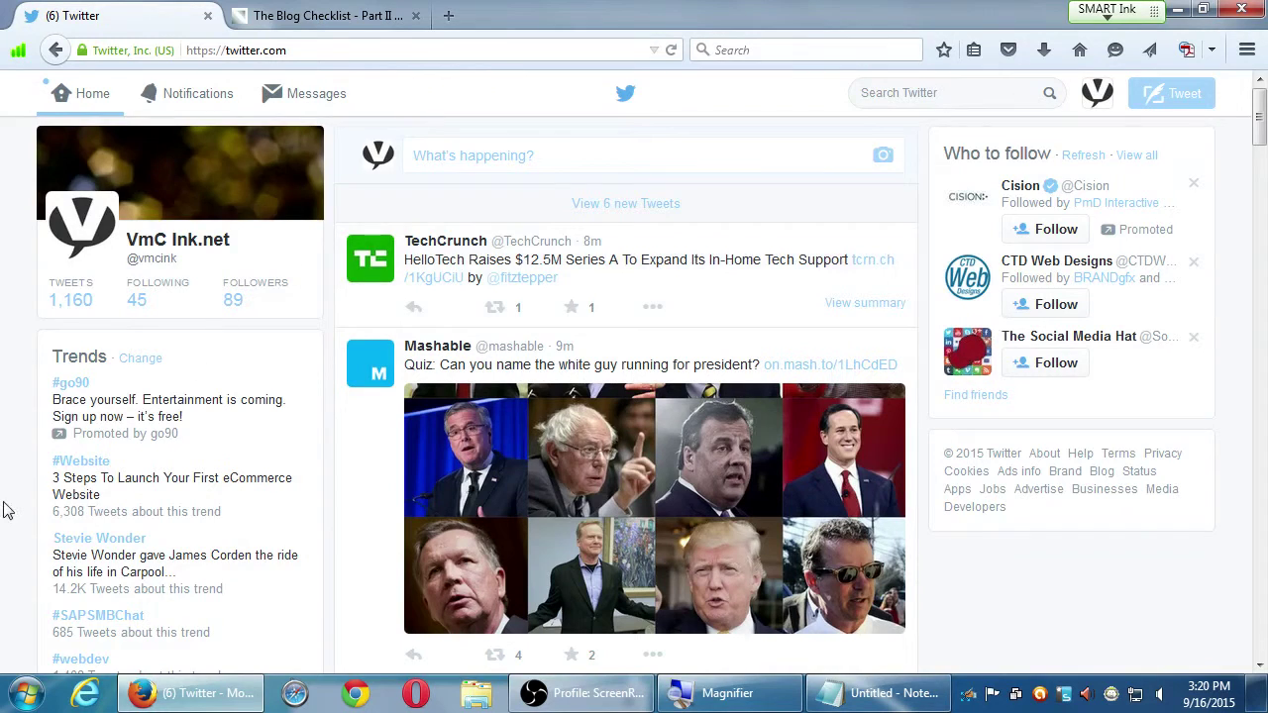
# Start a new tweet beside the Trends list and write "Our latest post on setting up WordPress: ".
pyautogui.scroll(-3, 6, 513)
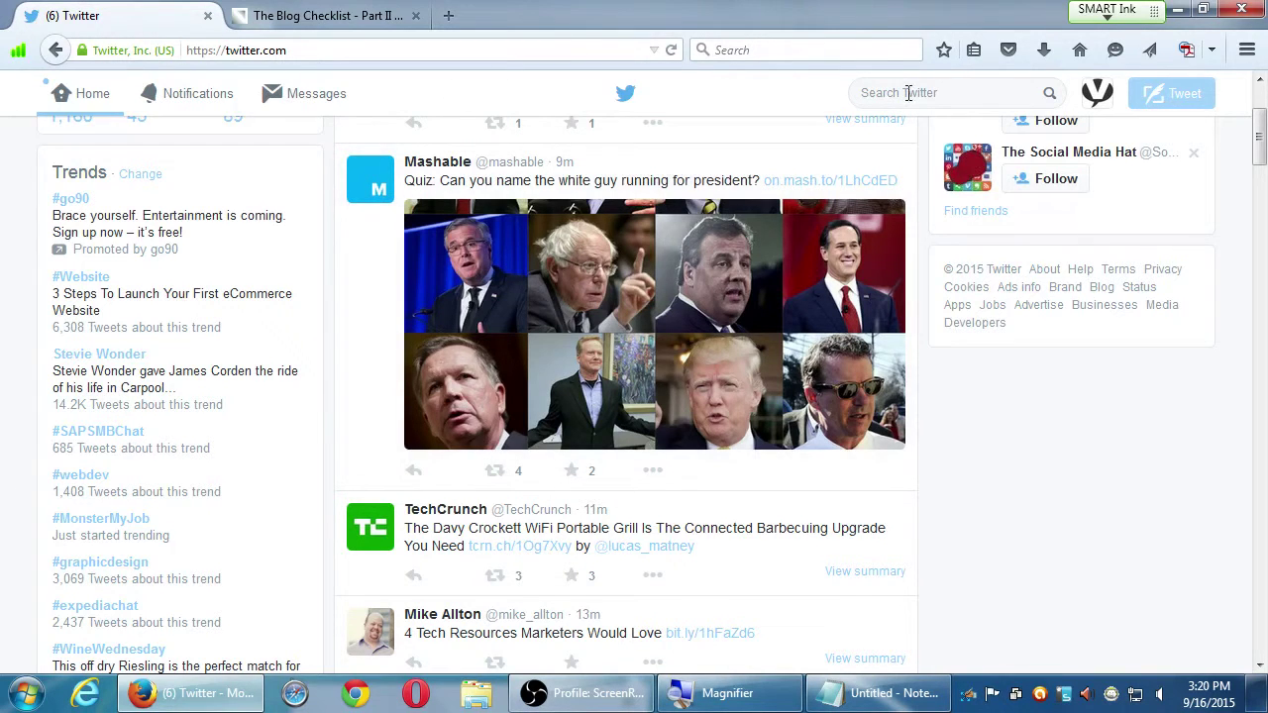
pyautogui.click(1166, 96)
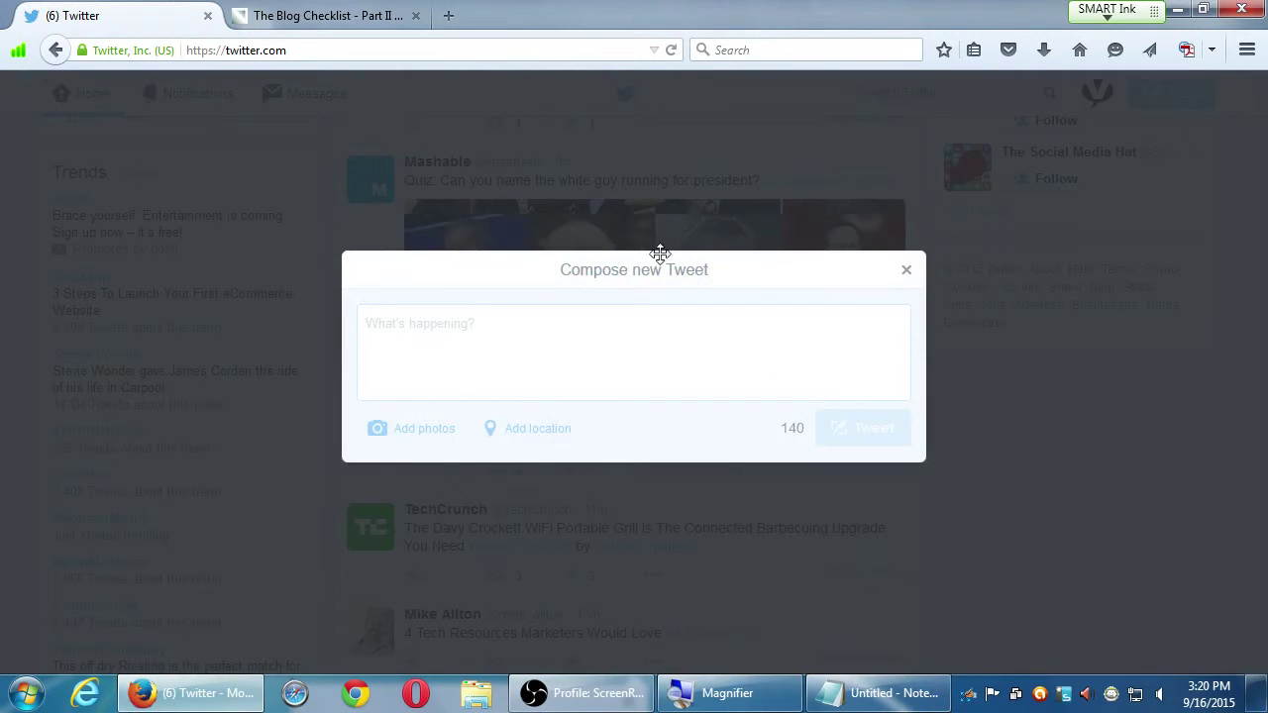
pyautogui.moveTo(638, 261); pyautogui.dragTo(607, 385)
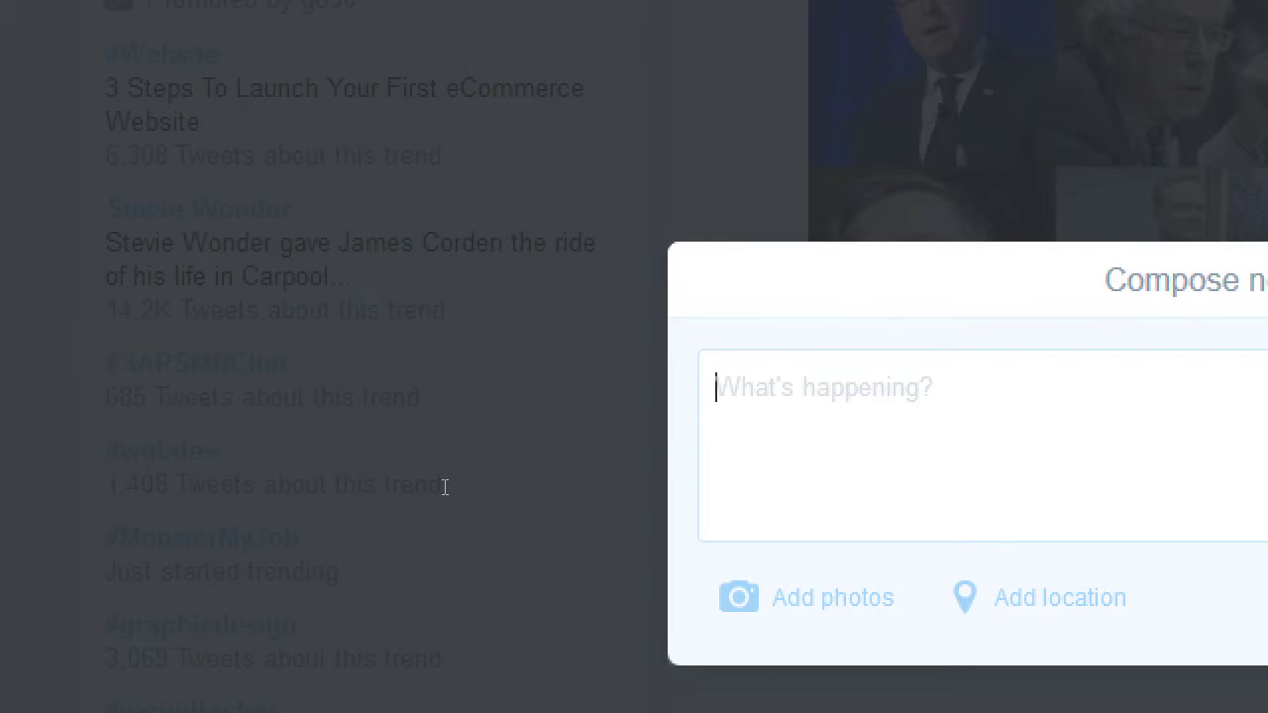
pyautogui.write('Our l')
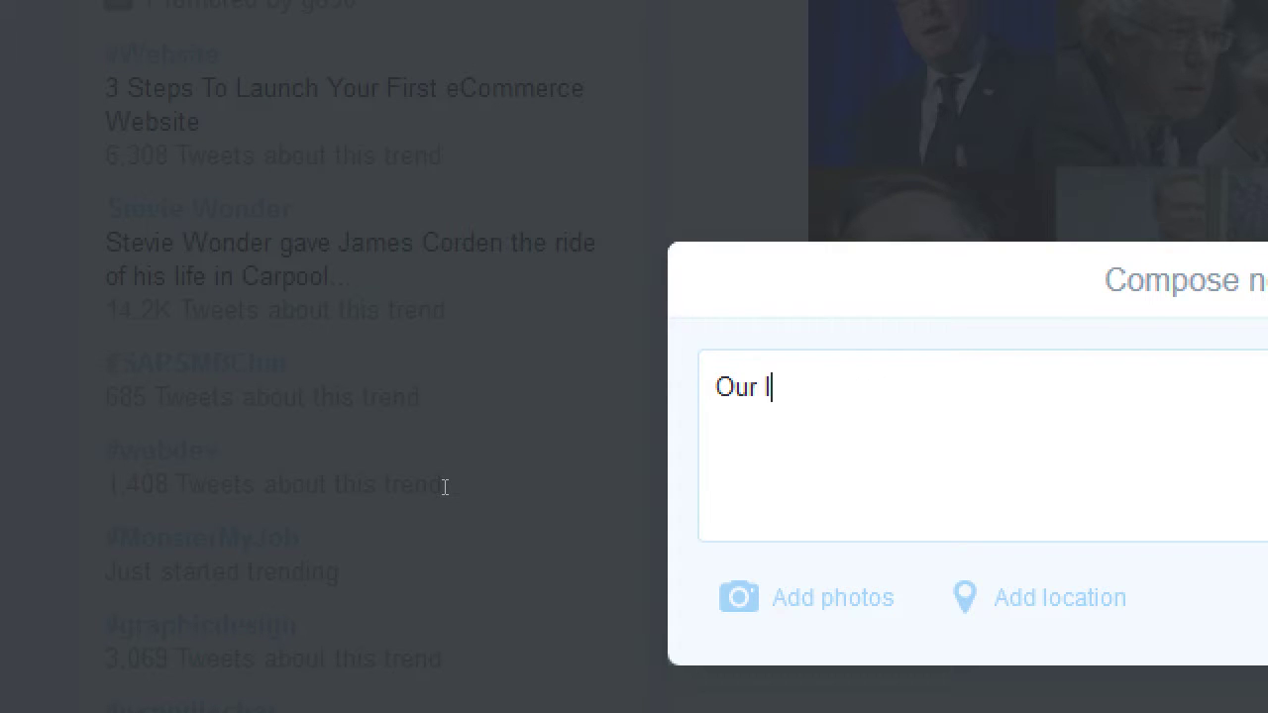
pyautogui.write('atest post on set')
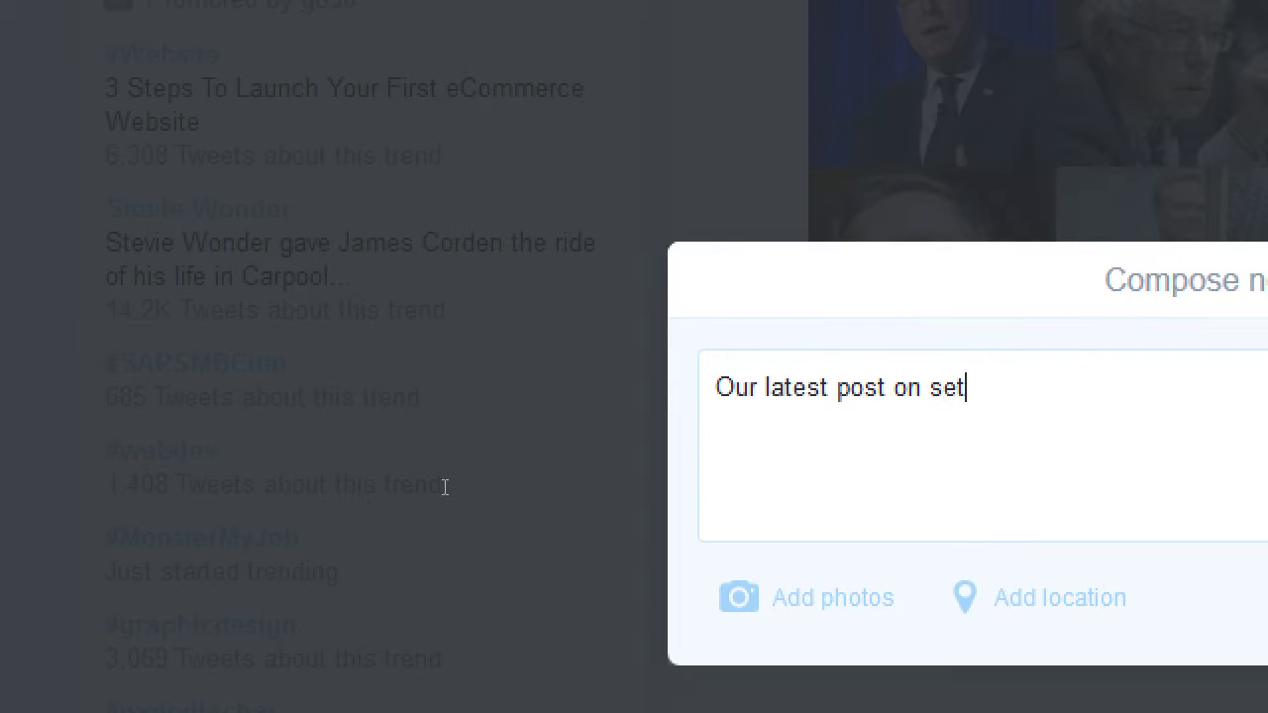
pyautogui.write('ting up WordPress')
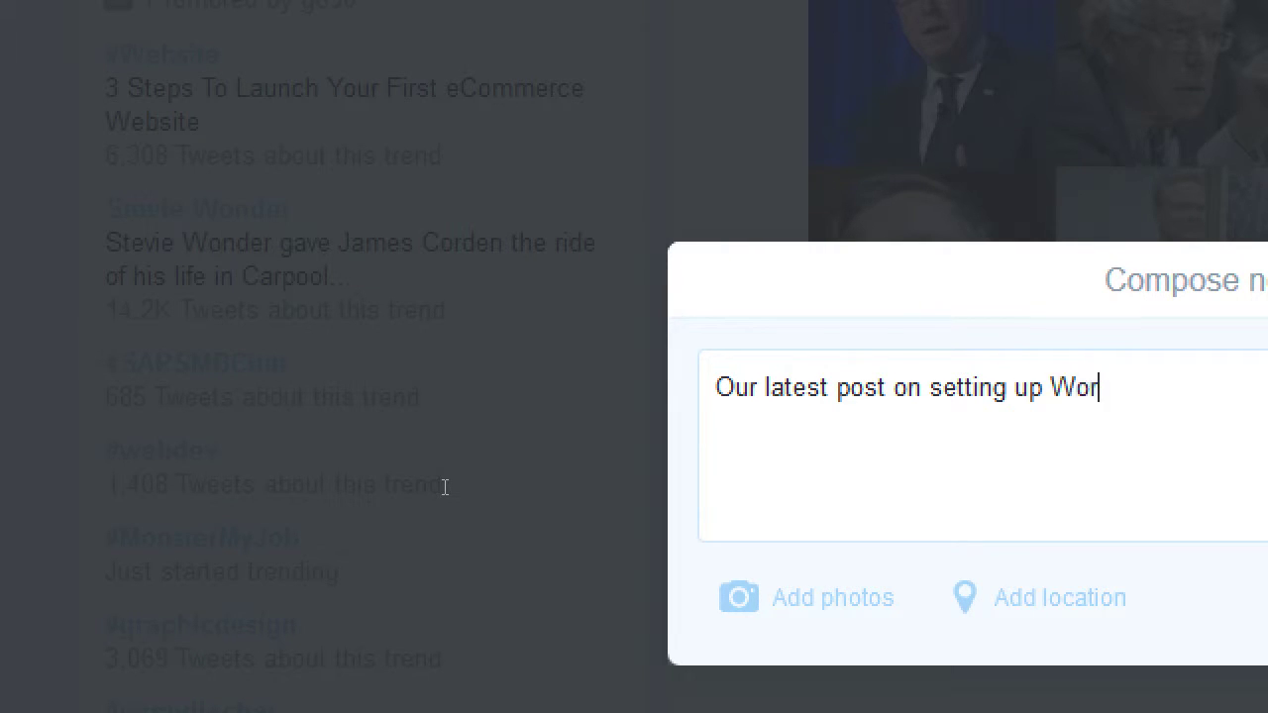
pyautogui.write(': ')
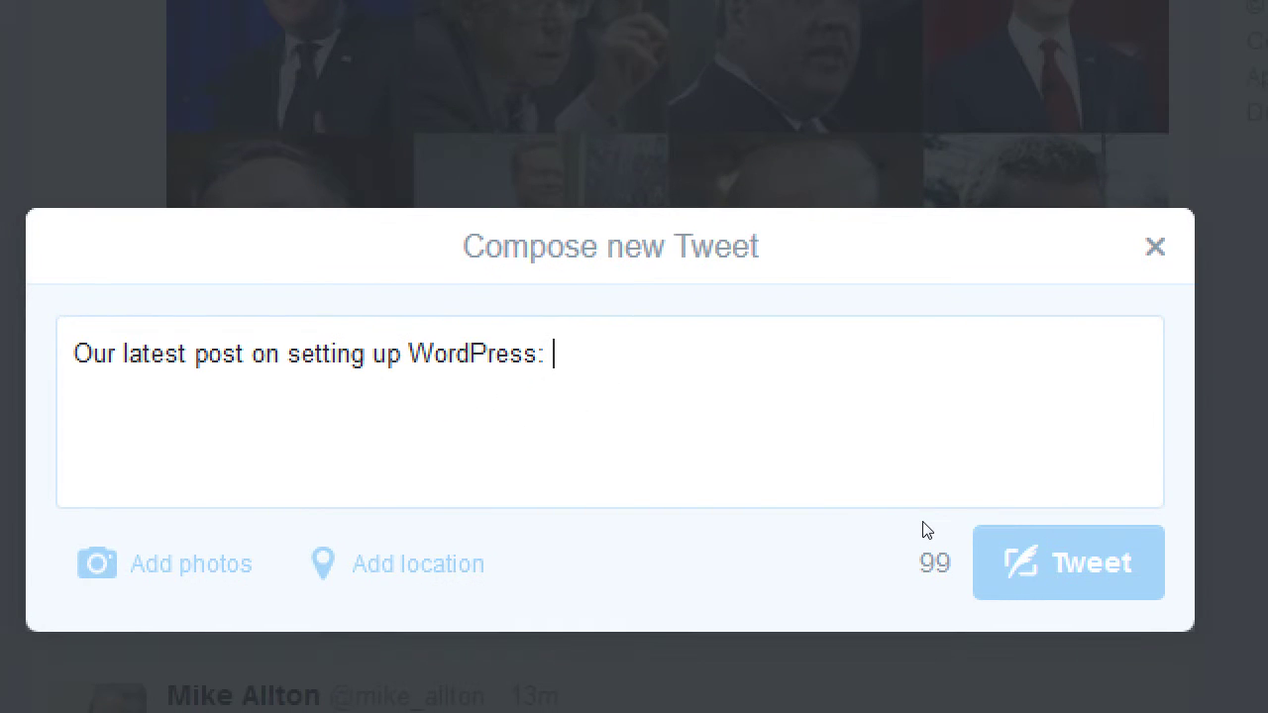
pyautogui.write('http://vmci')
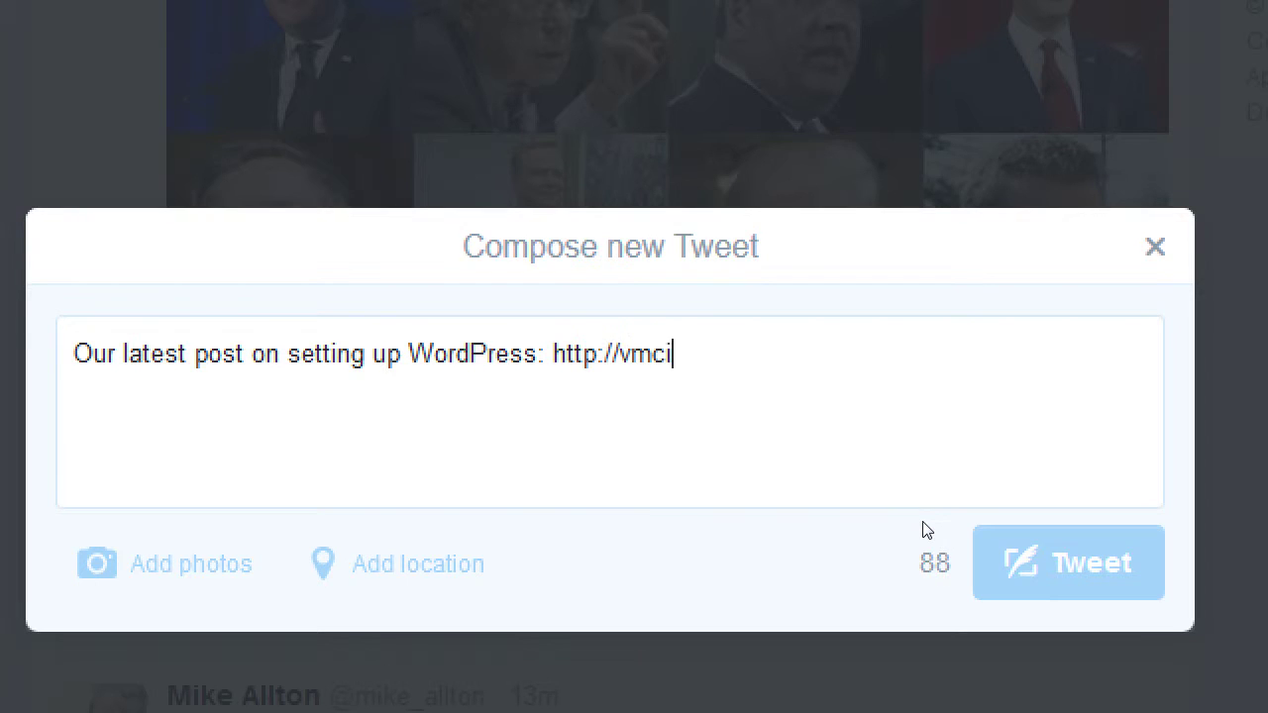
pyautogui.write('nk.net/blog/wordpre')
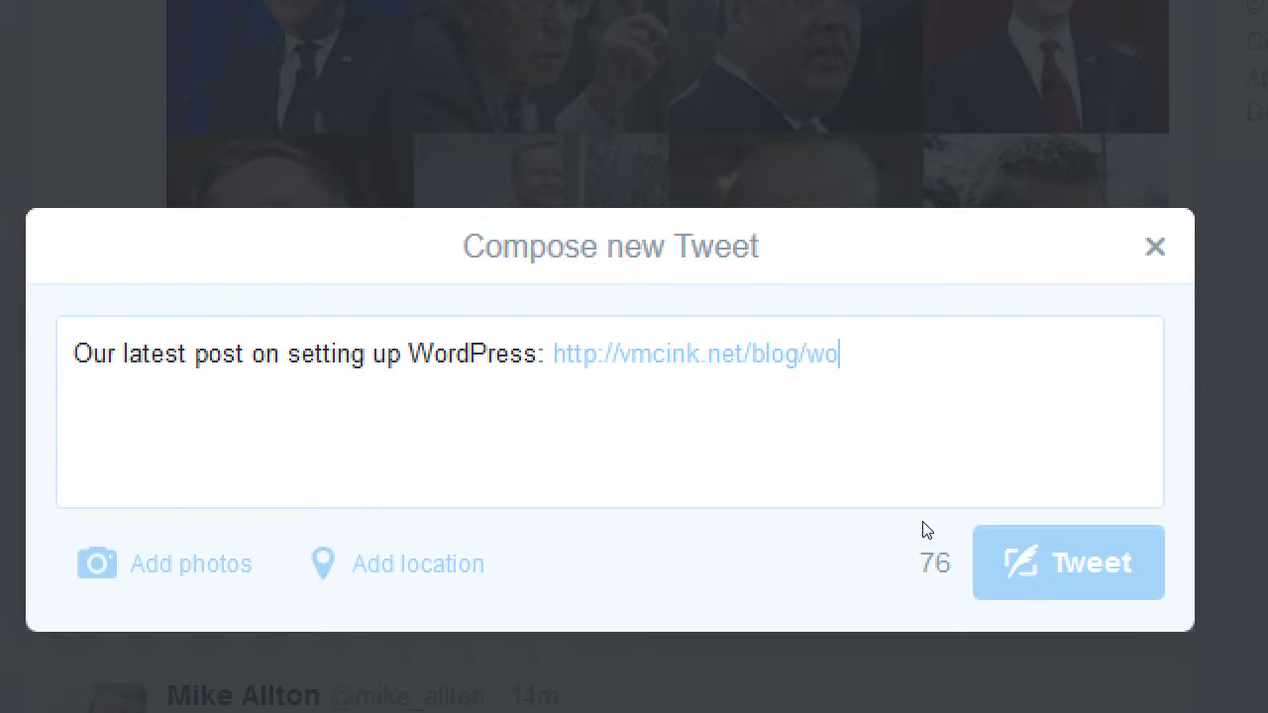
pyautogui.write('ss')
pyautogui.write('.html')
# Add the hashtag #webdev on a new line of the tweet and close the draft without posting.
pyautogui.press('Return')
pyautogui.write('#webdev')
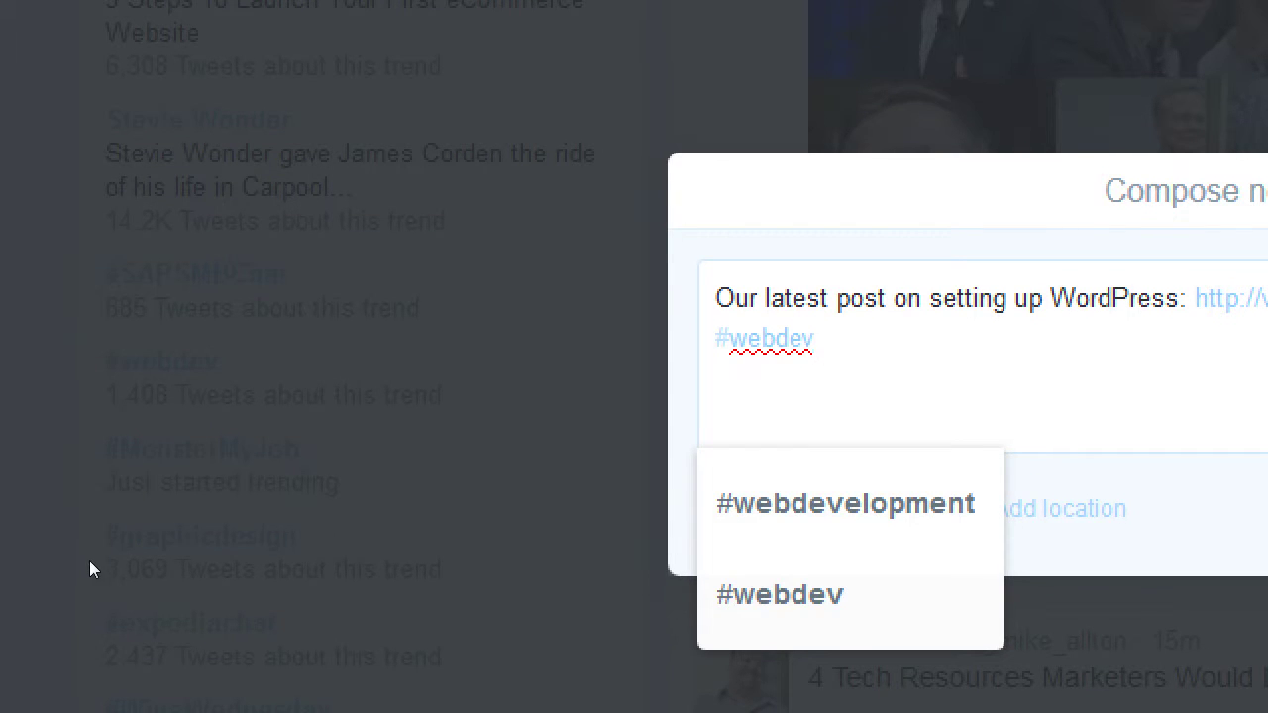
pyautogui.press('Escape')
pyautogui.press('Escape')
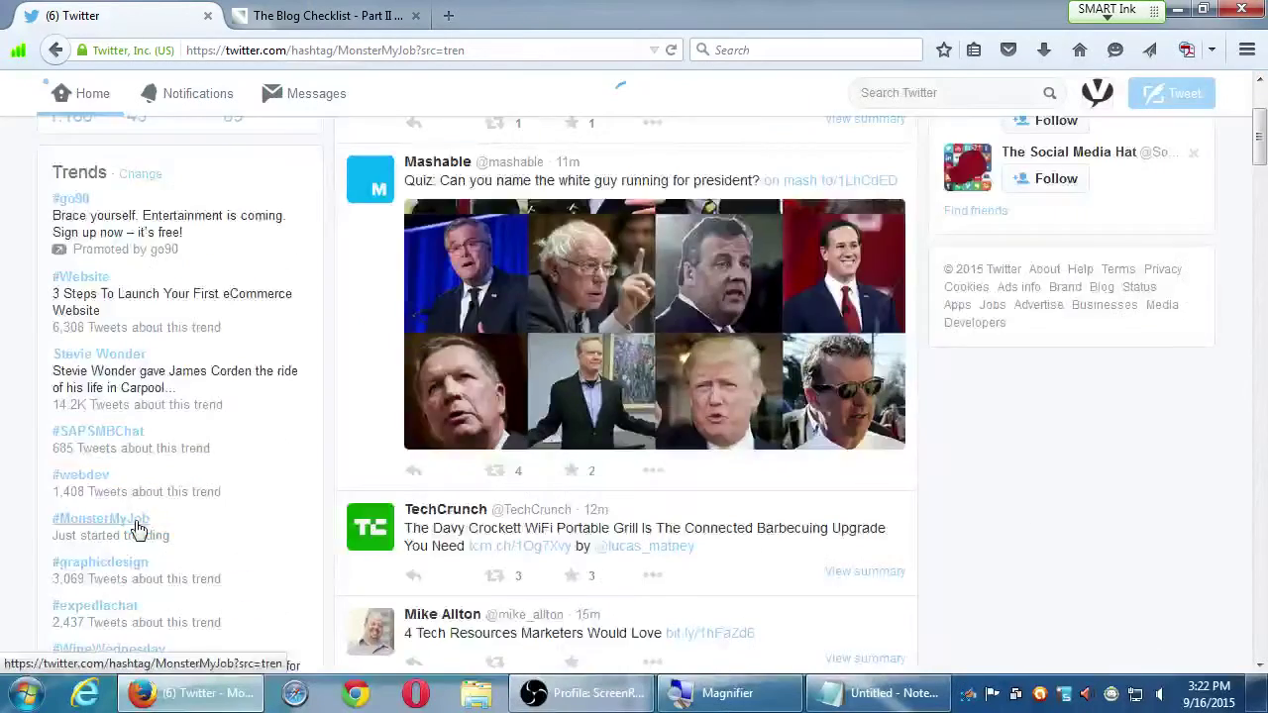
# Open the #MonsterMyJob trend and look over its top results.
pyautogui.click(198, 450)
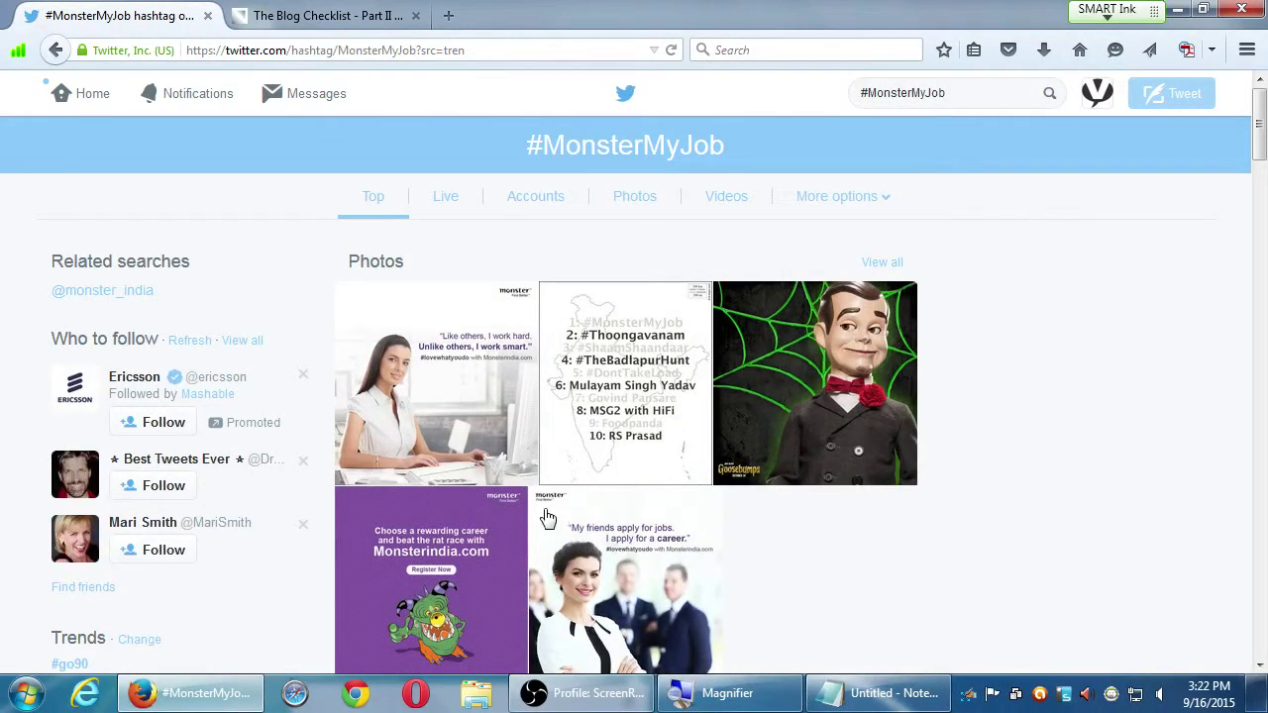
pyautogui.scroll(-1, 506, 535)
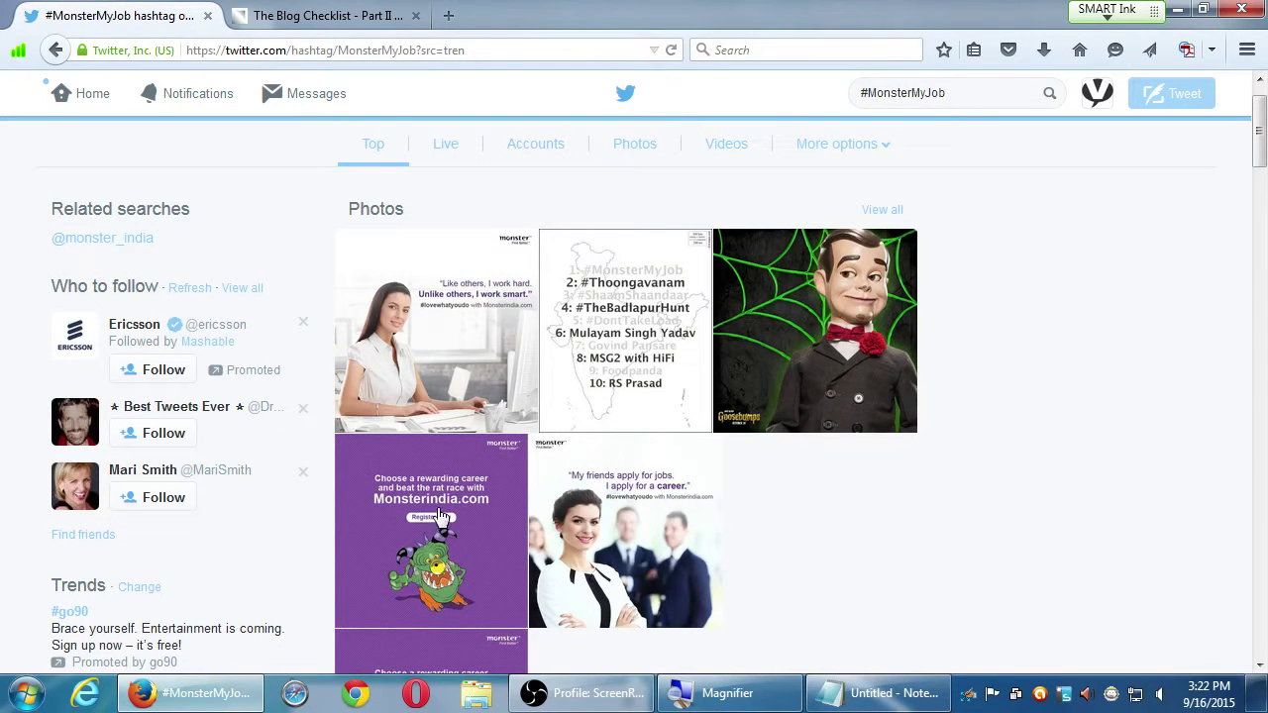
# Read through the #MonsterMyJob results to examine who is tweeting with the hashtag and what they use it for.
pyautogui.scroll(-2, 490, 505)
pyautogui.scroll(-8, 487, 498)
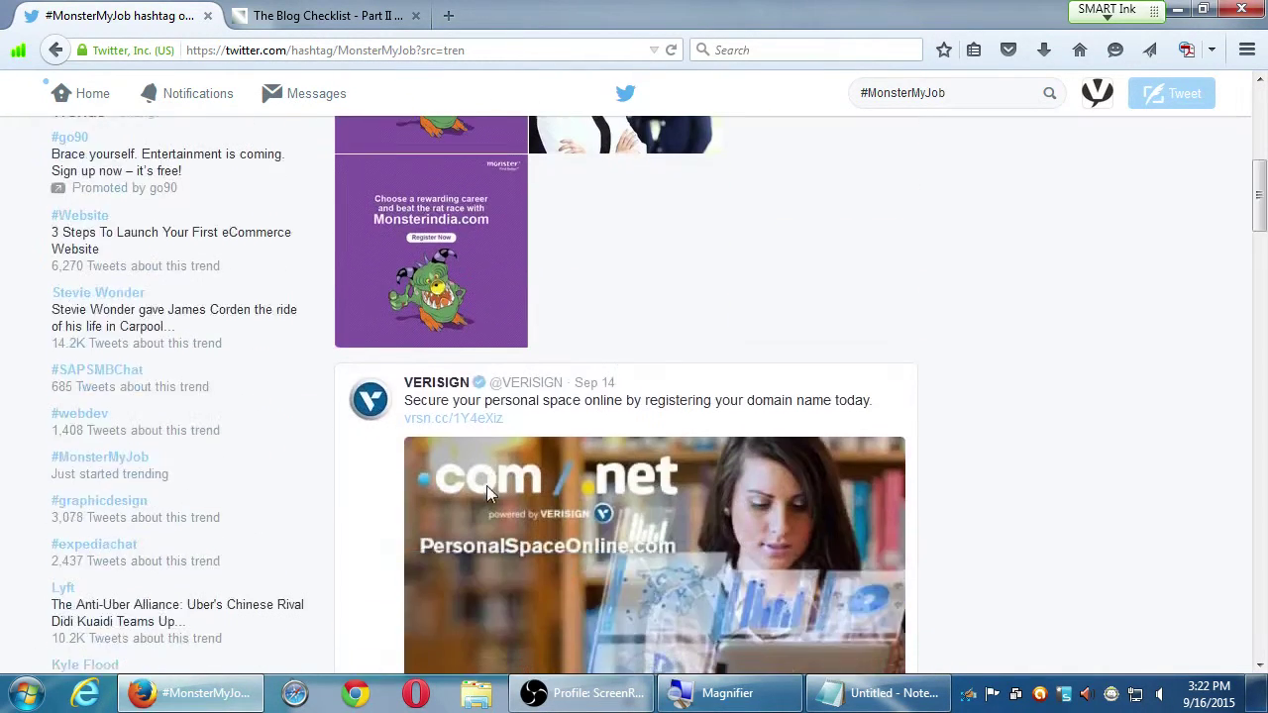
pyautogui.scroll(-5, 418, 484)
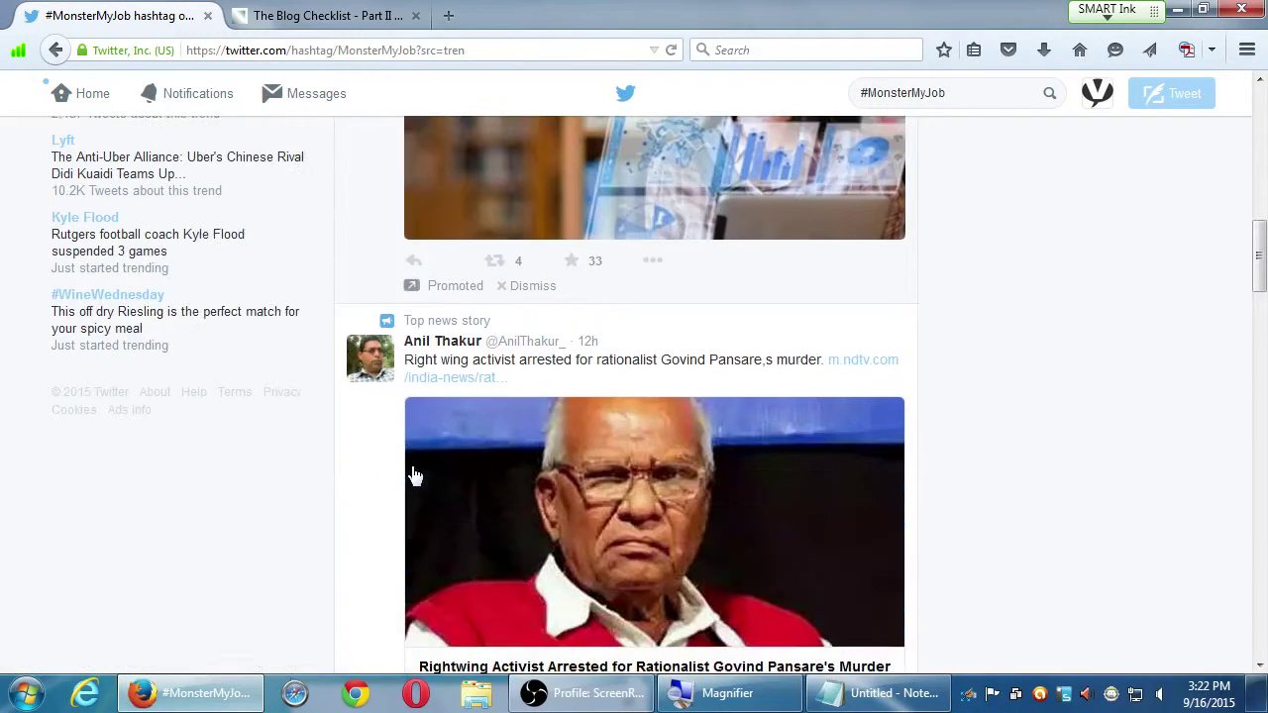
pyautogui.scroll(-15, 381, 435)
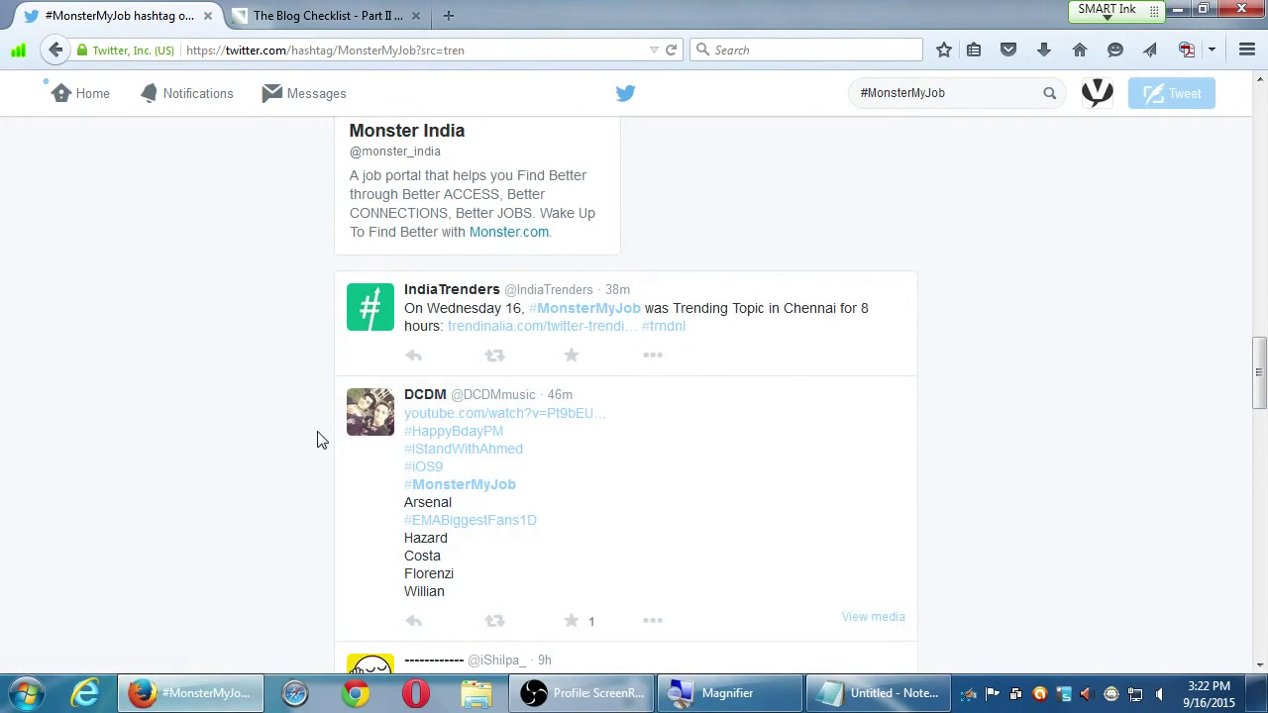
pyautogui.scroll(-3, 317, 439)
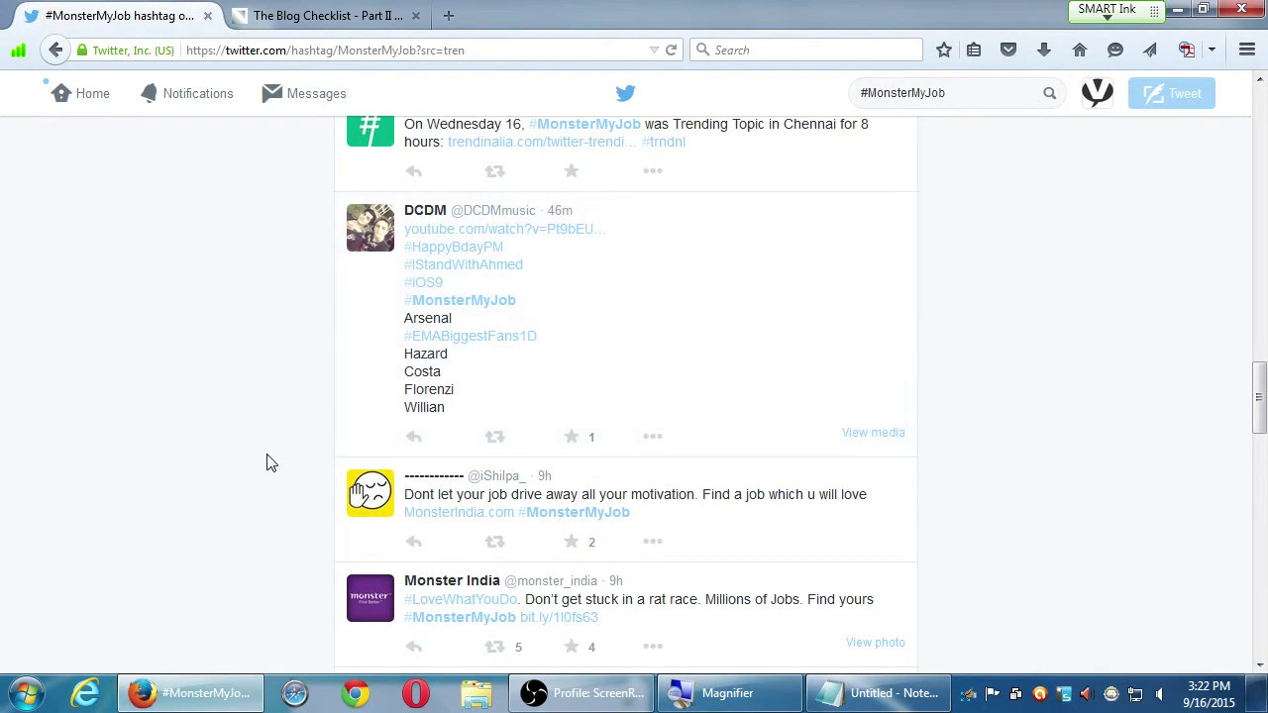
pyautogui.scroll(-1, 265, 459)
pyautogui.scroll(-1, 266, 459)
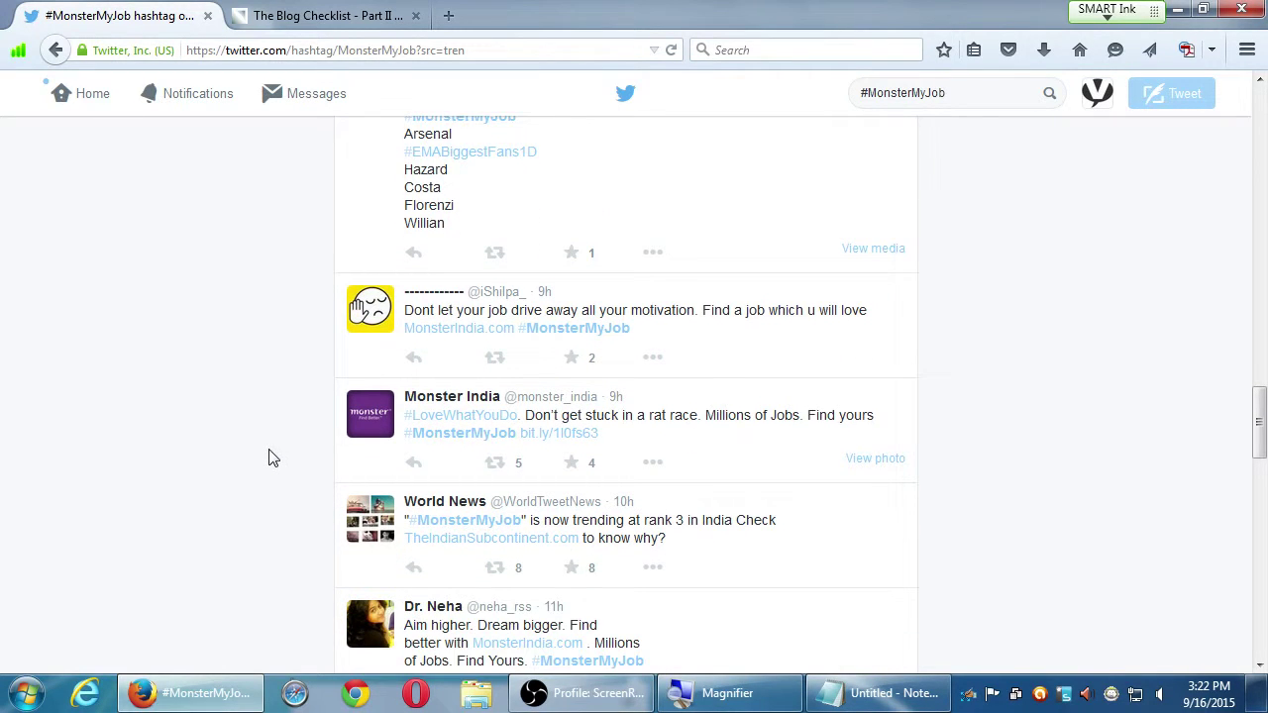
pyautogui.scroll(-1, 269, 457)
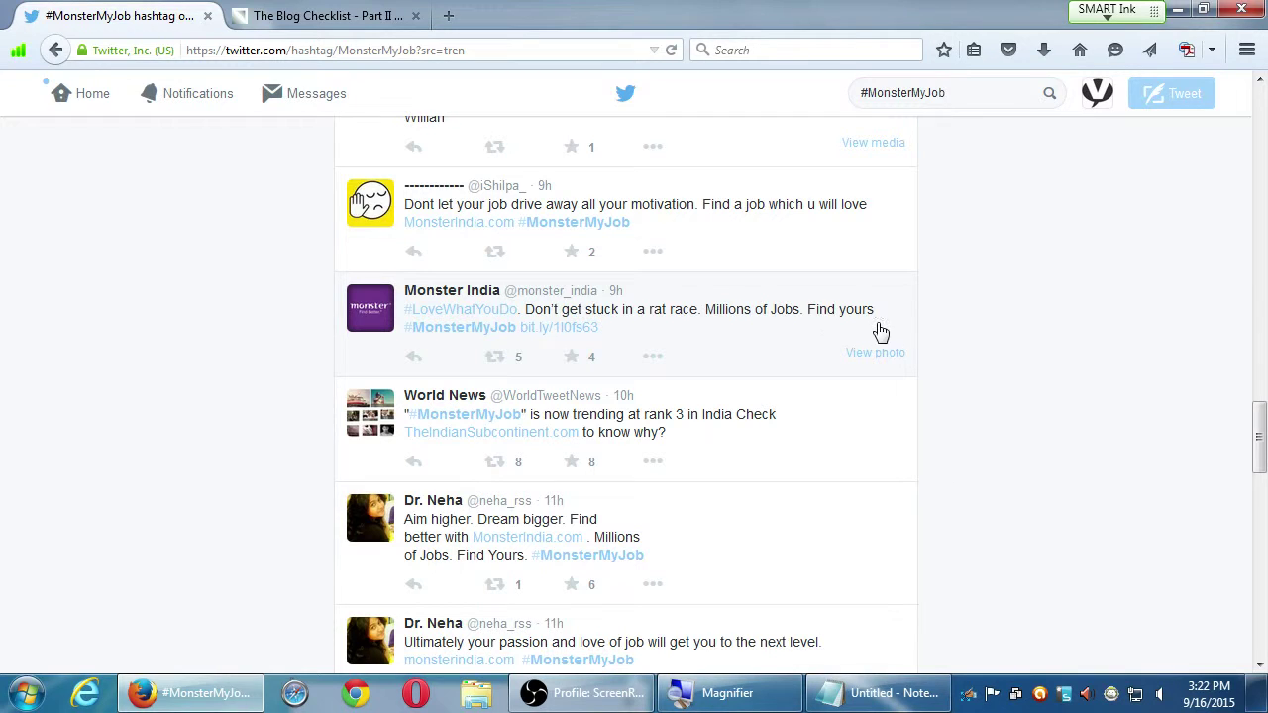
pyautogui.scroll(-2, 214, 505)
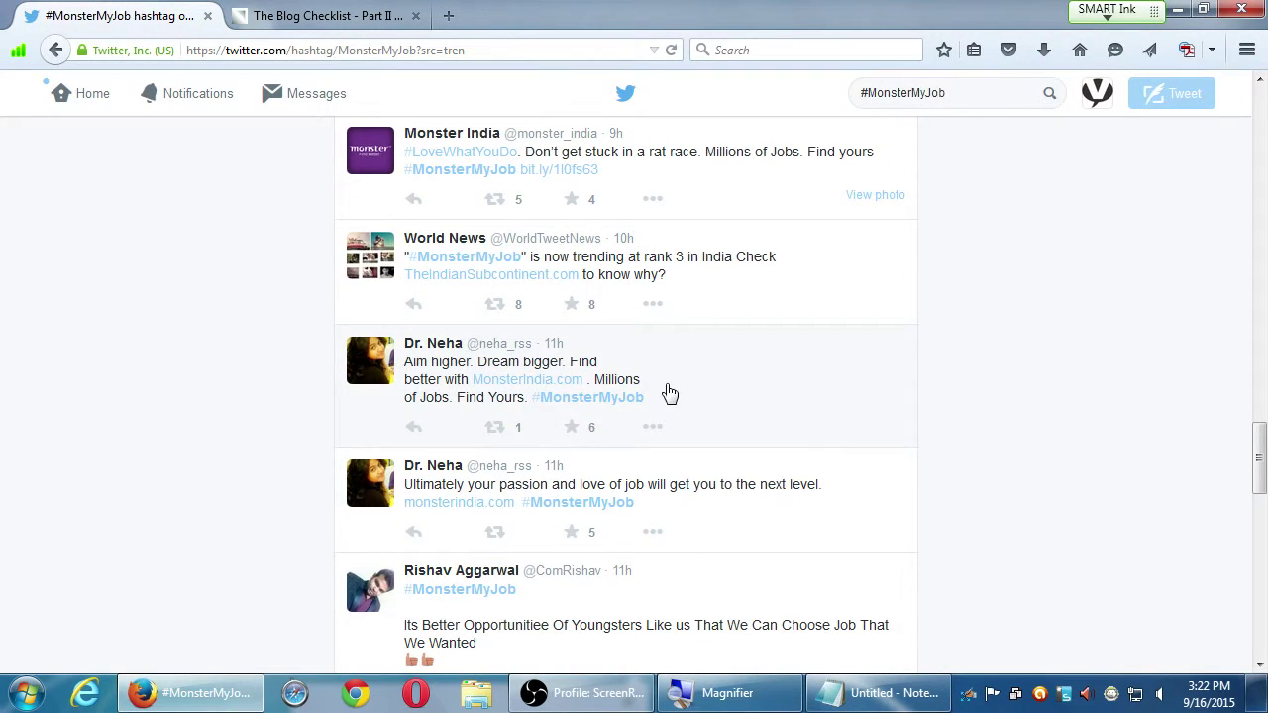
pyautogui.scroll(-1, 126, 410)
pyautogui.scroll(-2, 124, 408)
pyautogui.scroll(-3, 129, 402)
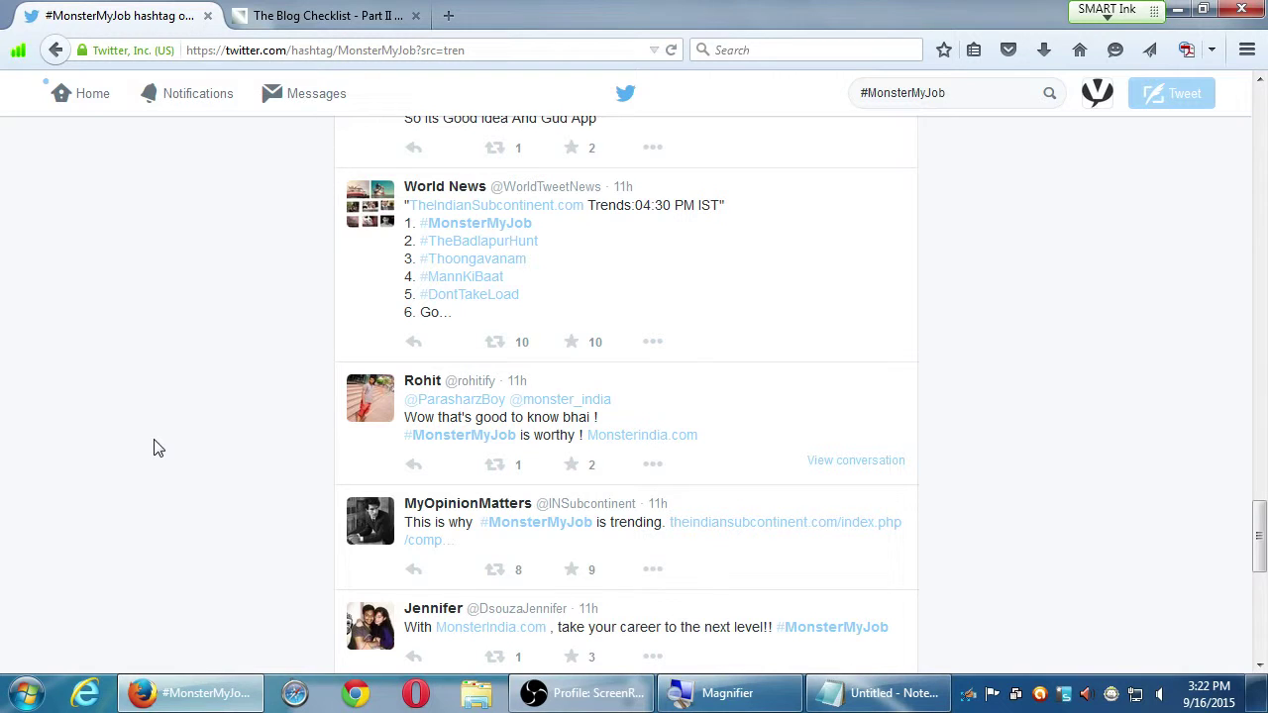
pyautogui.scroll(-7, 158, 440)
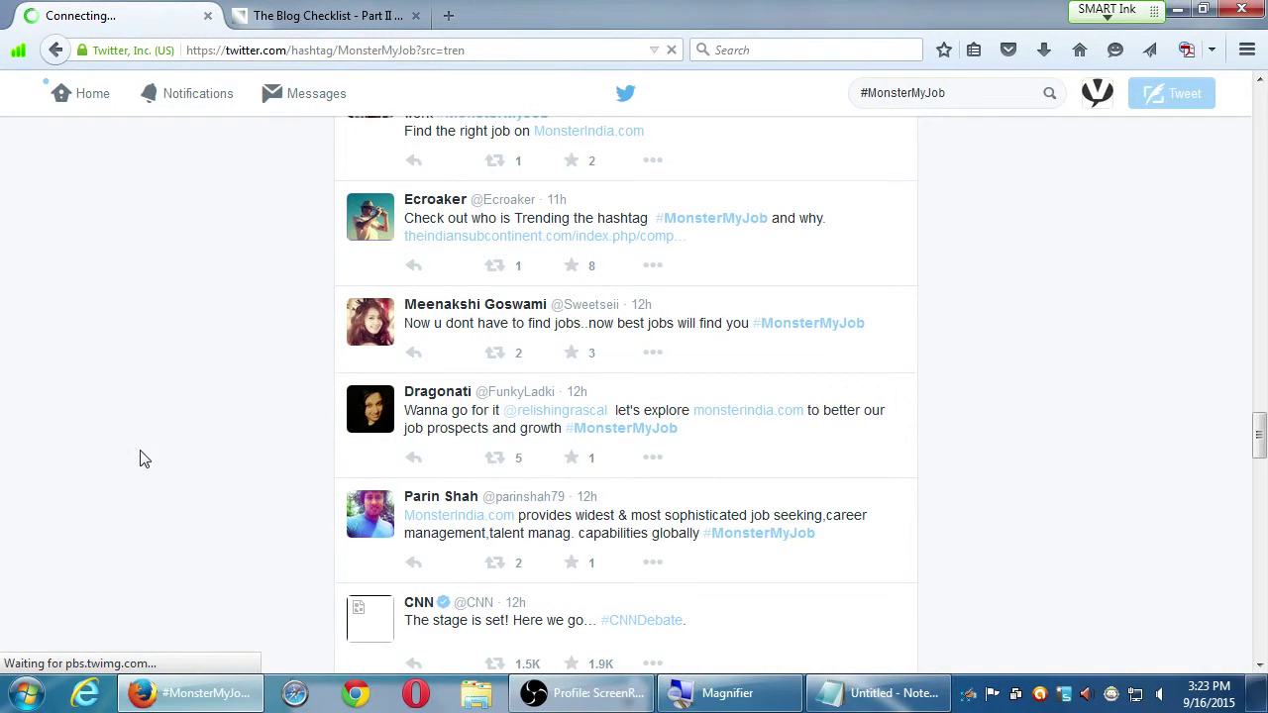
pyautogui.scroll(-2, 138, 424)
pyautogui.scroll(-4, 138, 424)
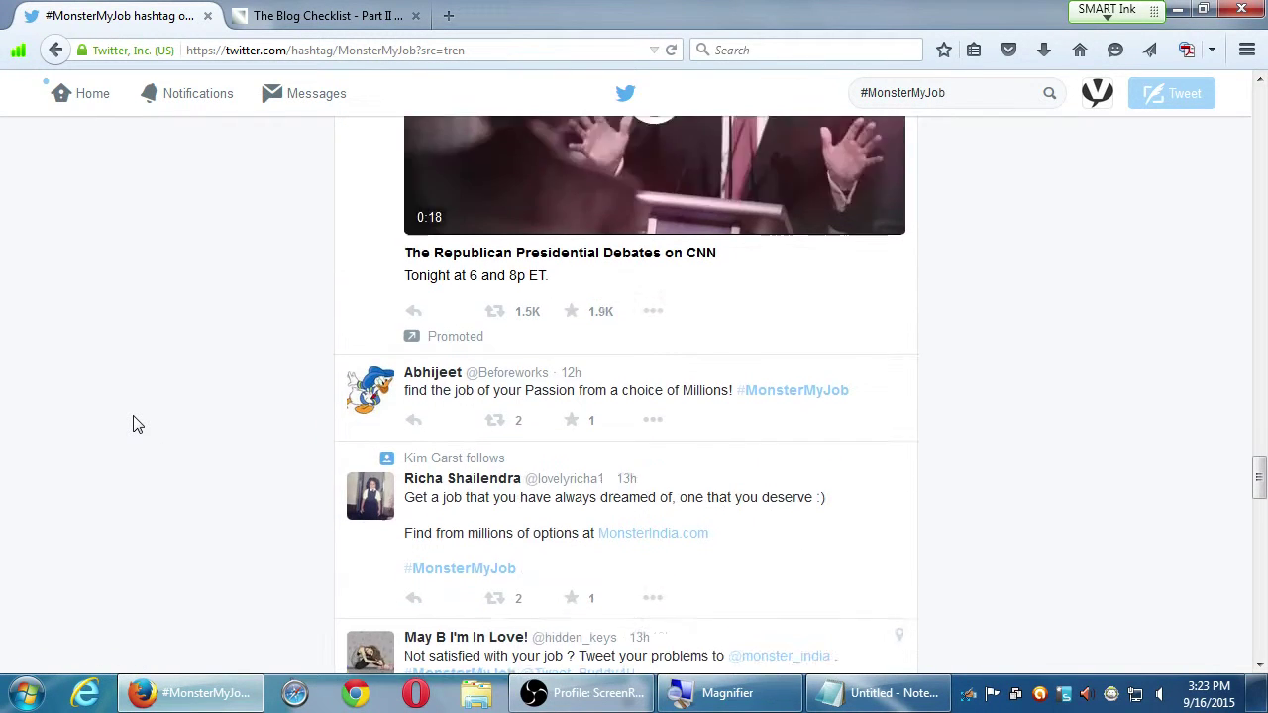
pyautogui.scroll(-6, 136, 425)
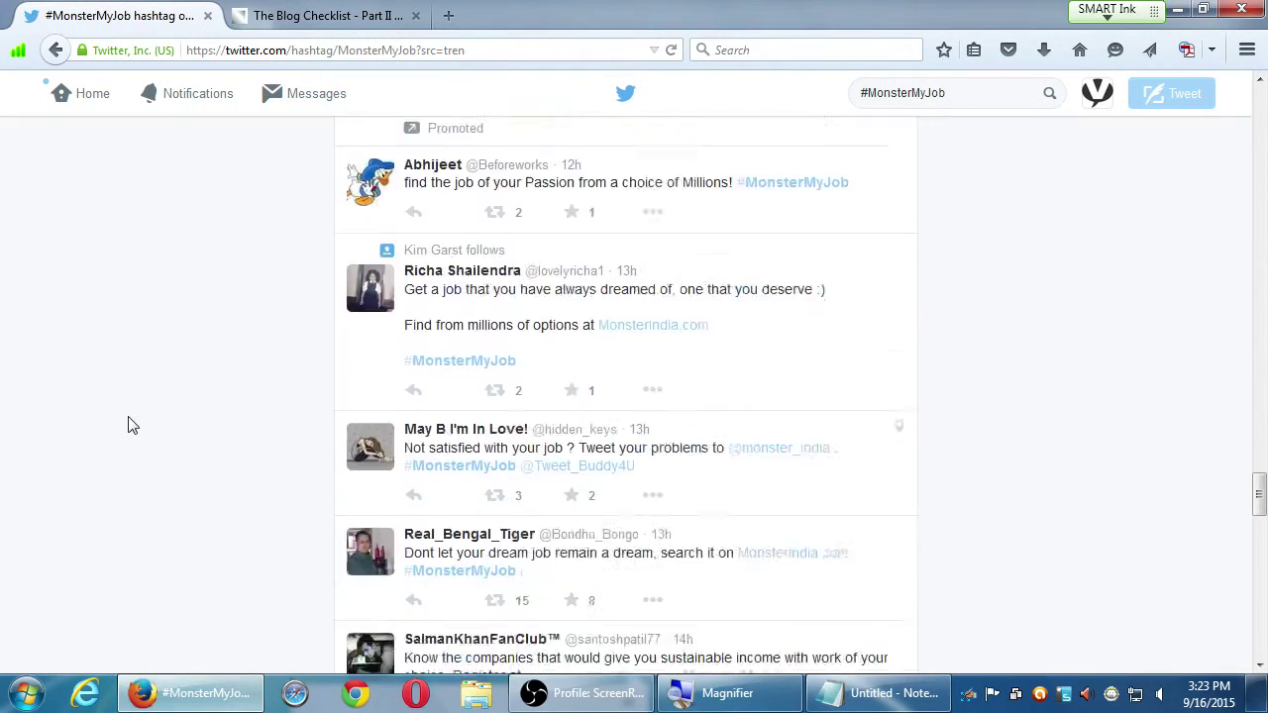
pyautogui.scroll(-2, 128, 425)
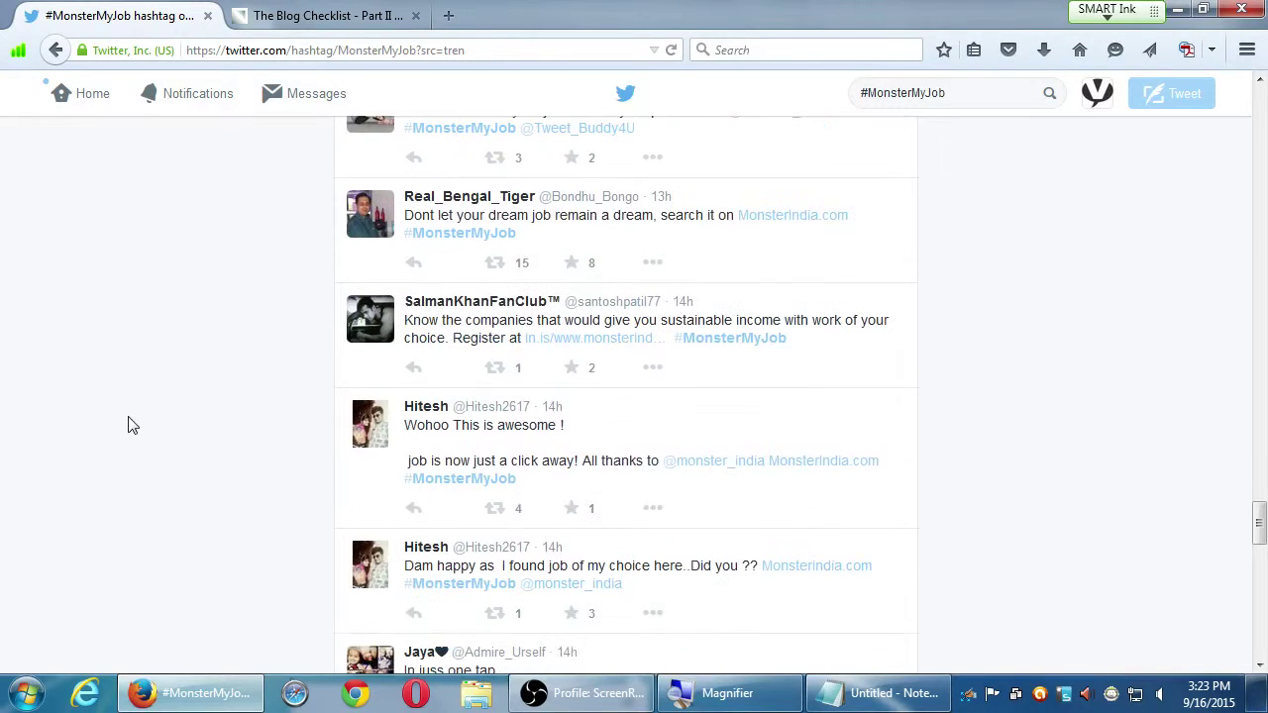
# Return to the home timeline and go over the whole Trends list, starting from its heading.
pyautogui.click(61, 99)
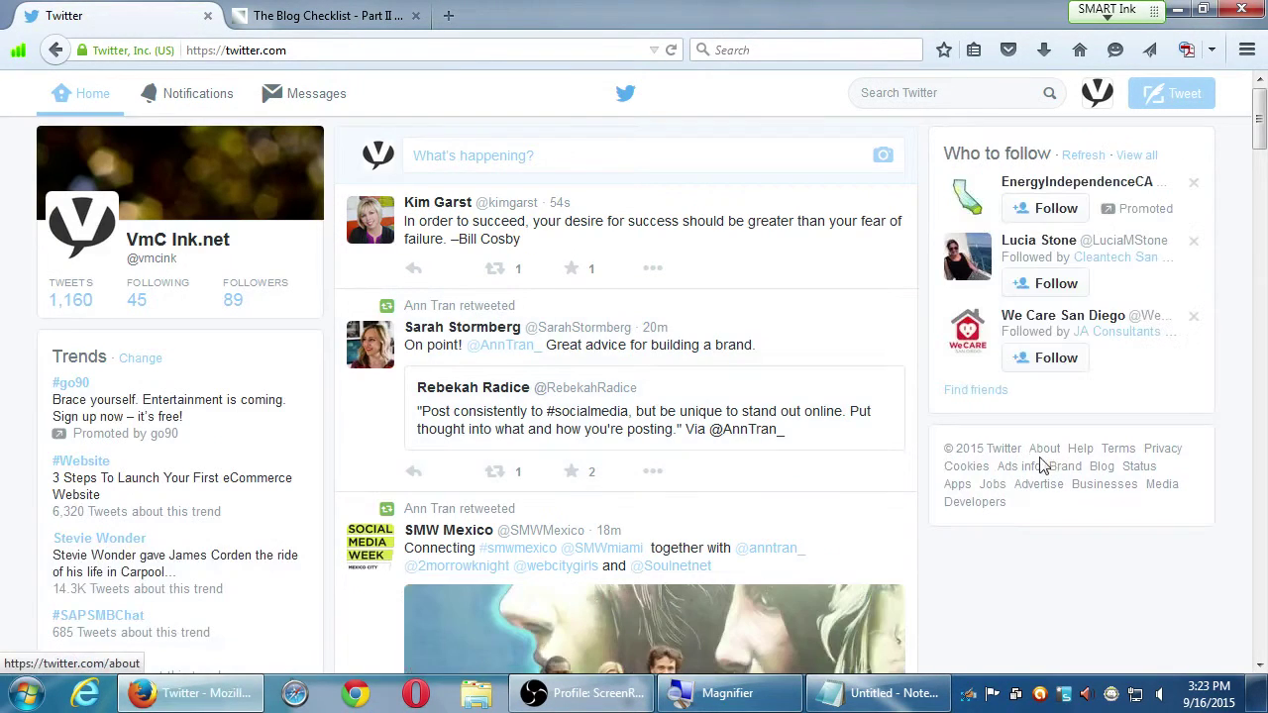
pyautogui.scroll(-2, 614, 466)
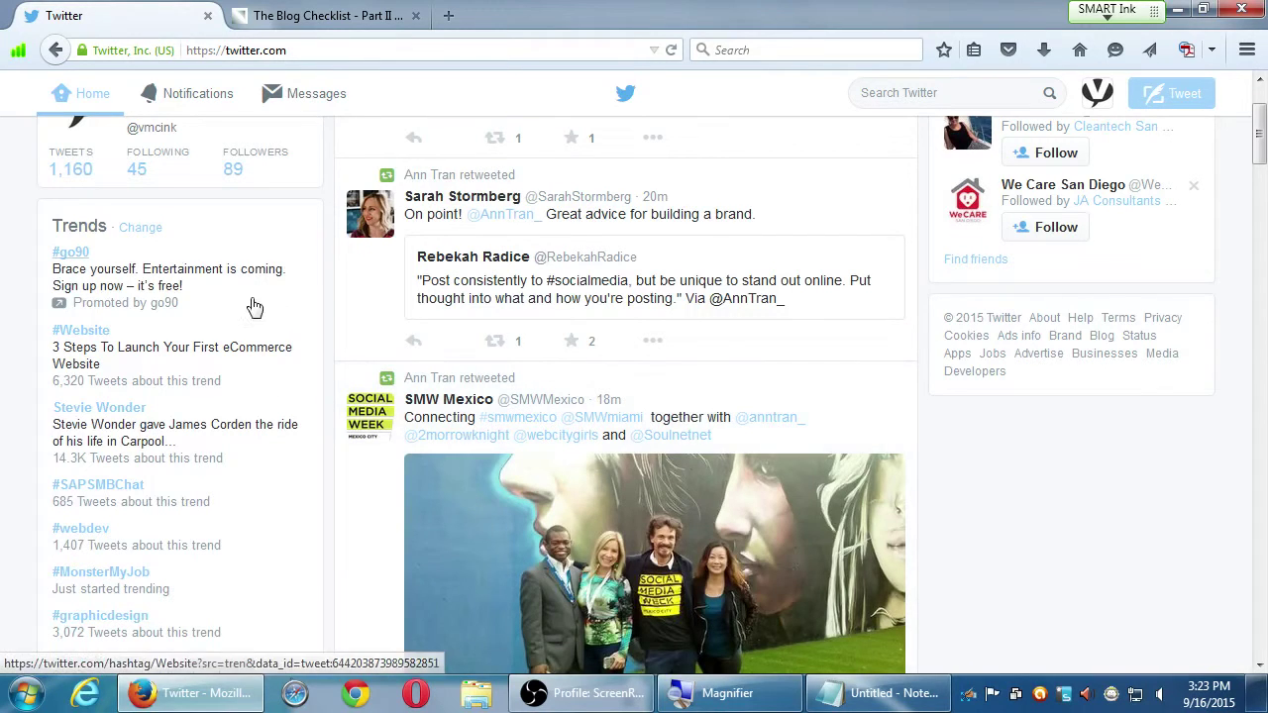
pyautogui.doubleClick(67, 226)
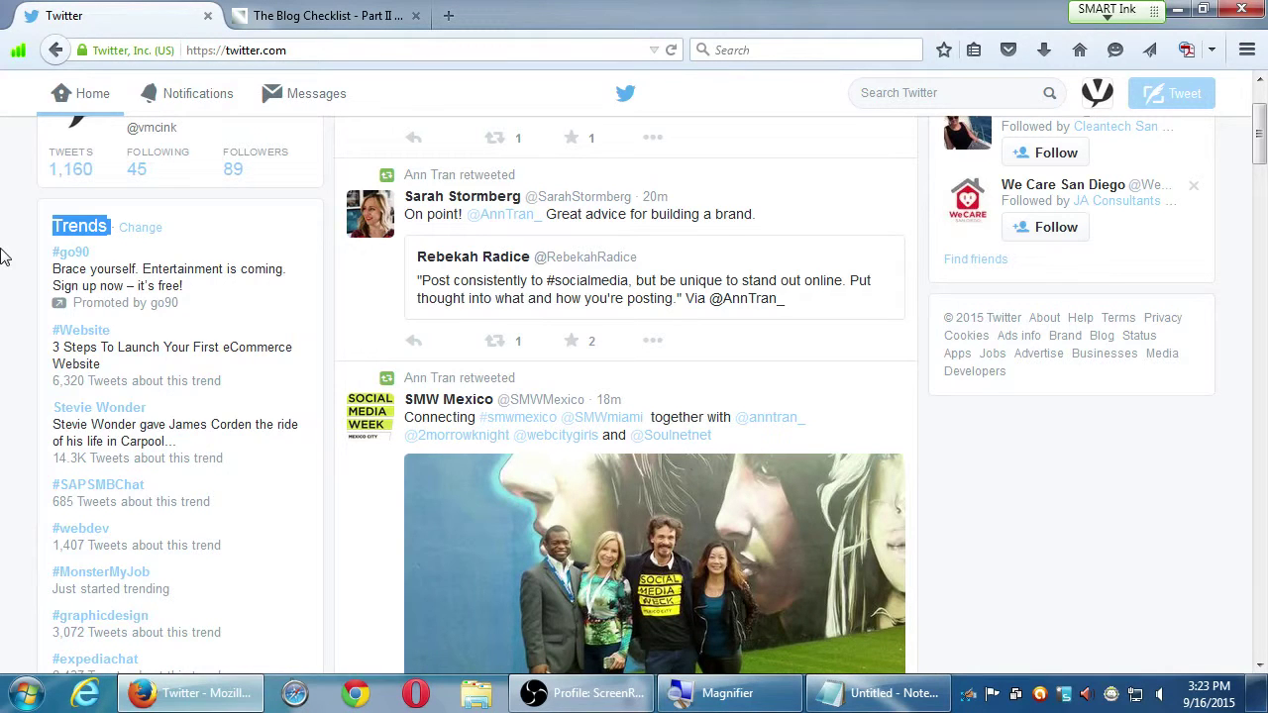
pyautogui.scroll(-4, 8, 268)
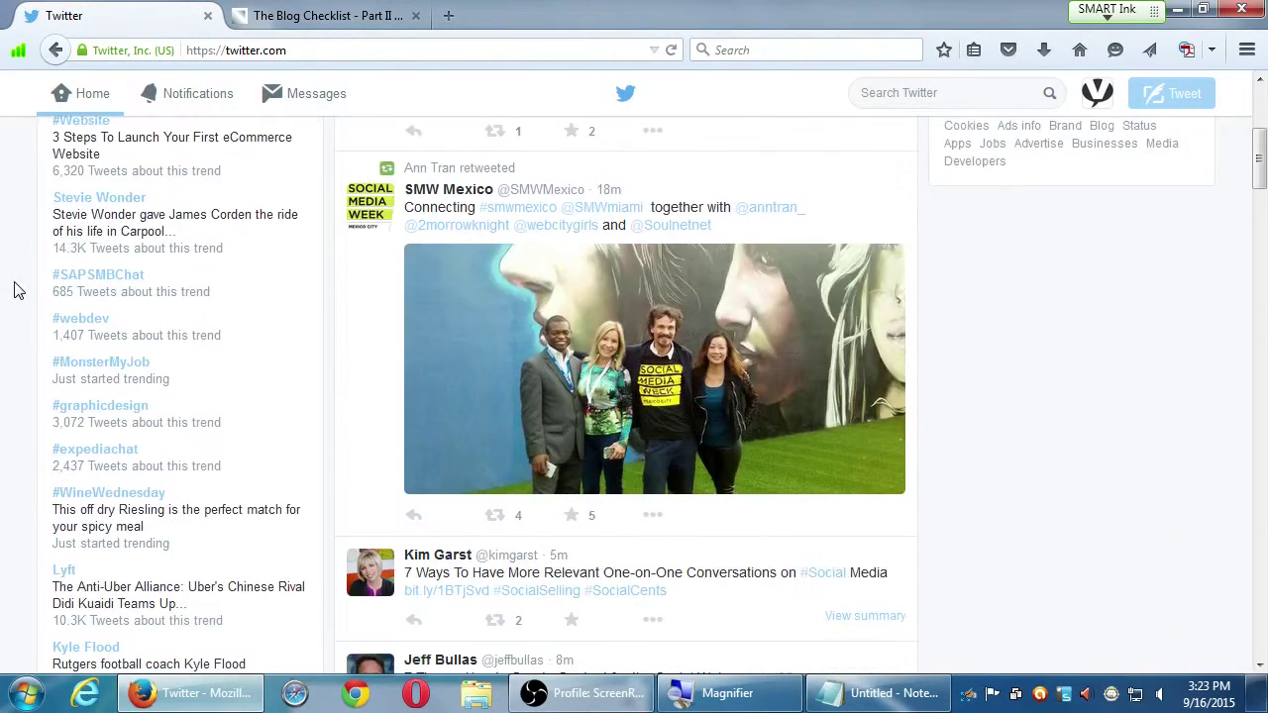
pyautogui.scroll(-4, 16, 288)
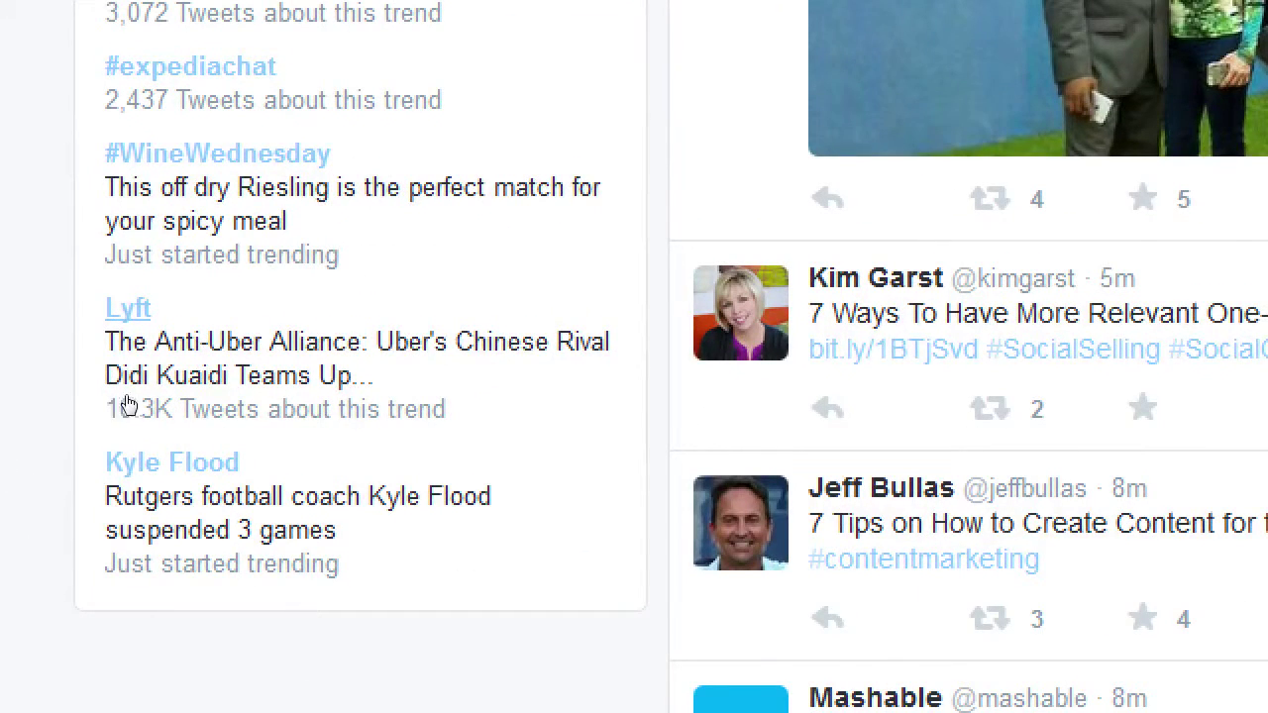
pyautogui.scroll(1, 98, 255)
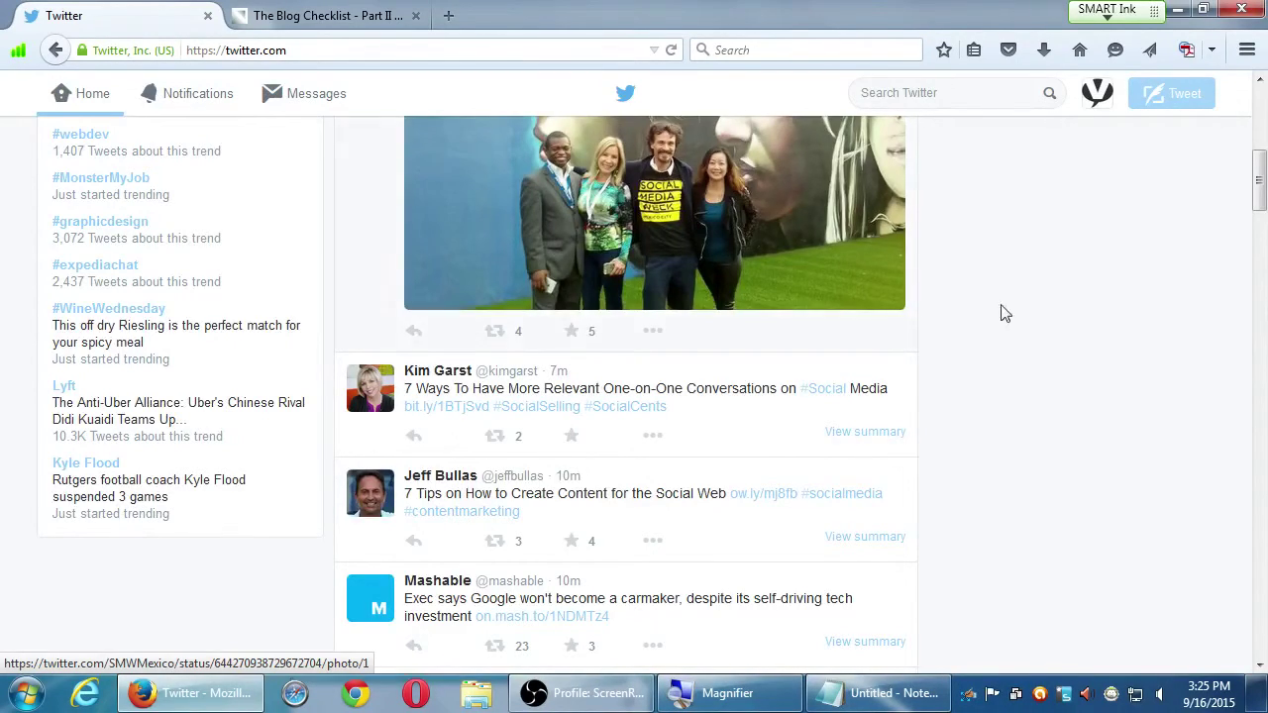
pyautogui.scroll(10, 1106, 371)
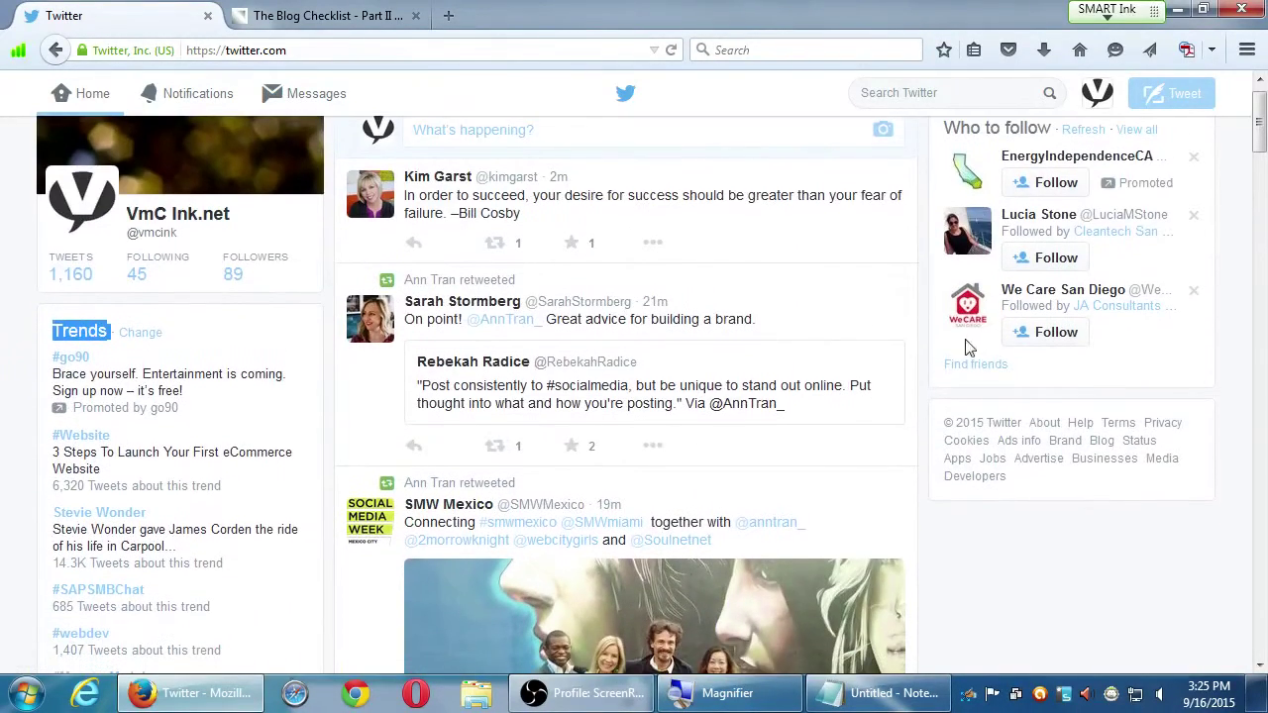
# Open the #WineWednesday trend, switch to its live results and browse the newest tweets.
pyautogui.scroll(-6, 223, 455)
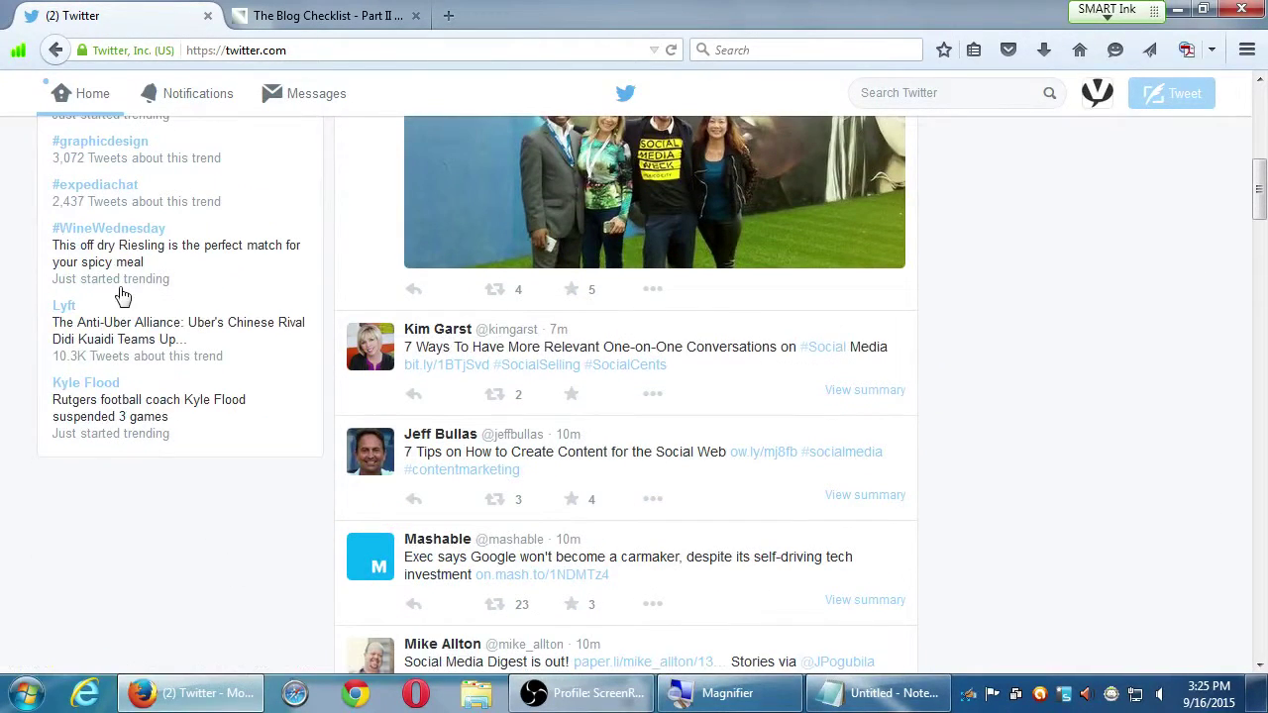
pyautogui.click(155, 235)
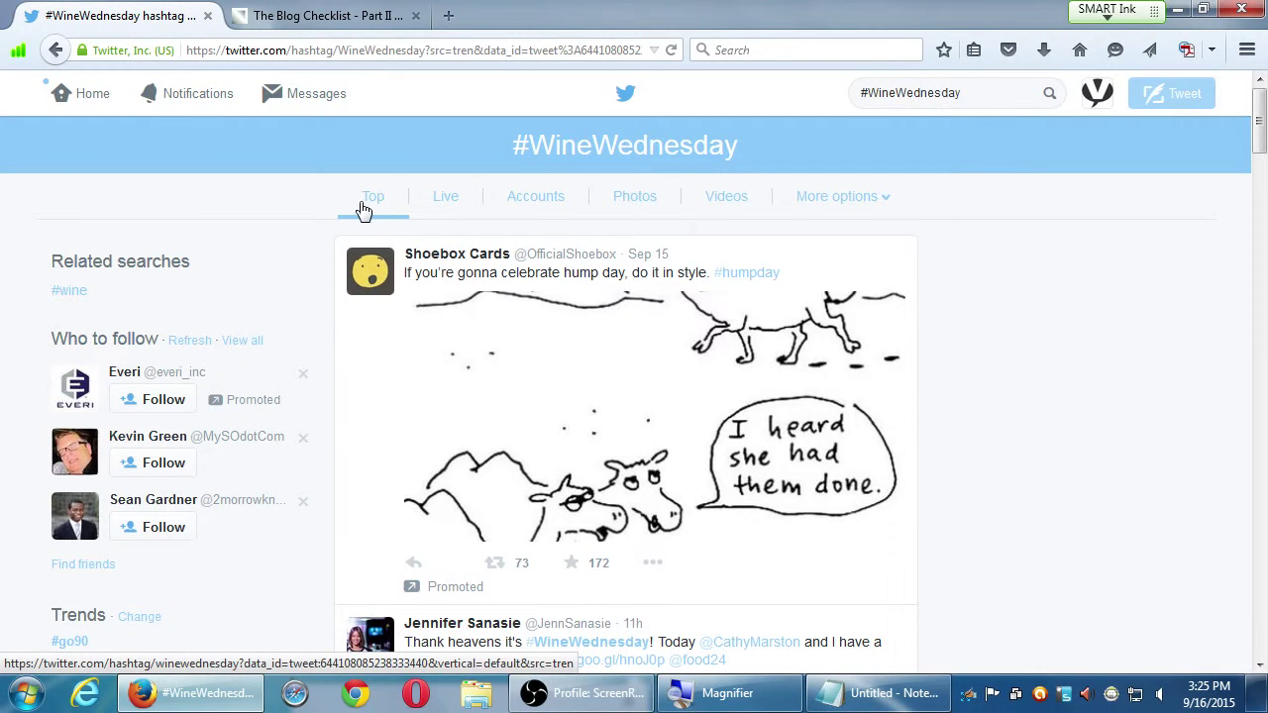
pyautogui.click(438, 214)
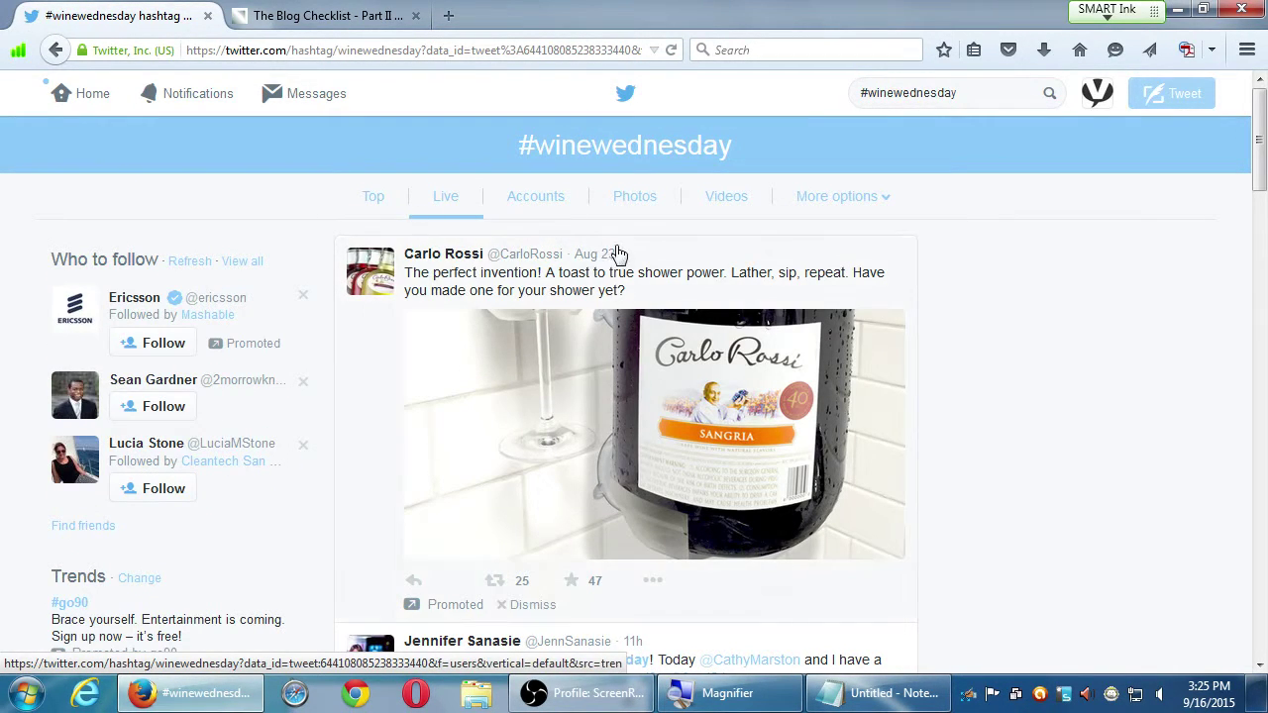
pyautogui.scroll(-1, 569, 461)
pyautogui.scroll(-3, 566, 382)
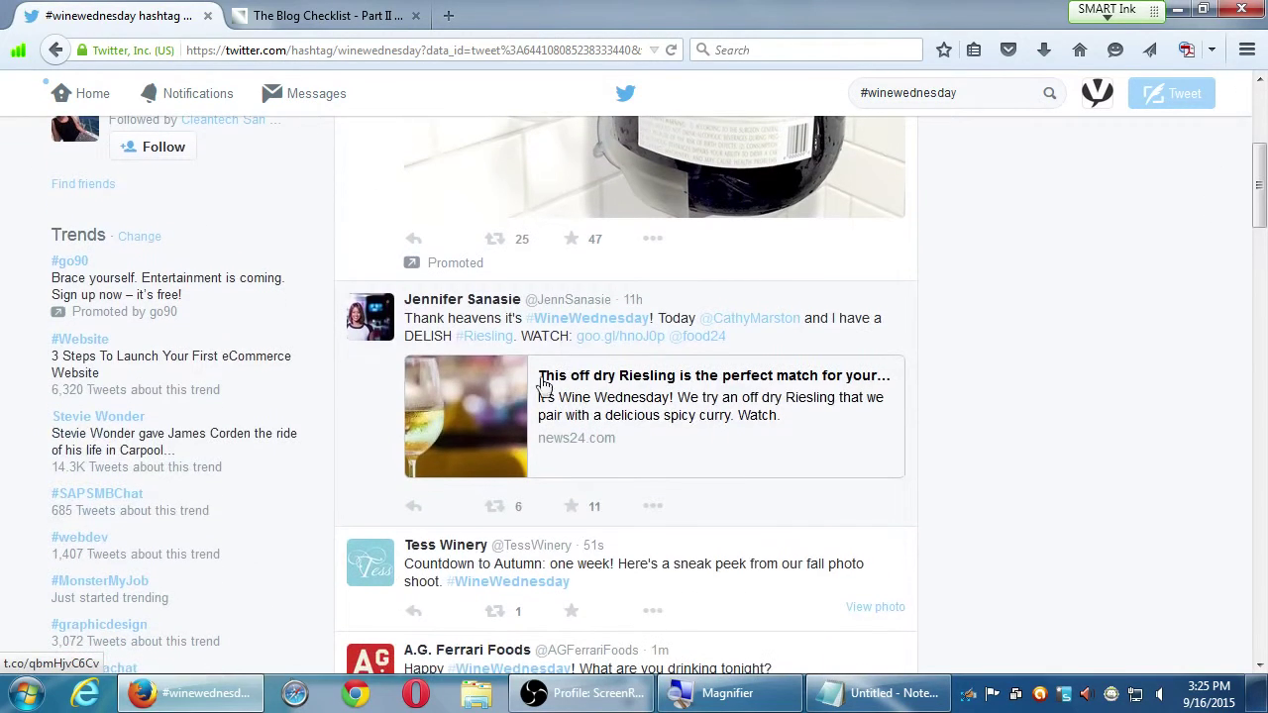
pyautogui.scroll(-3, 636, 359)
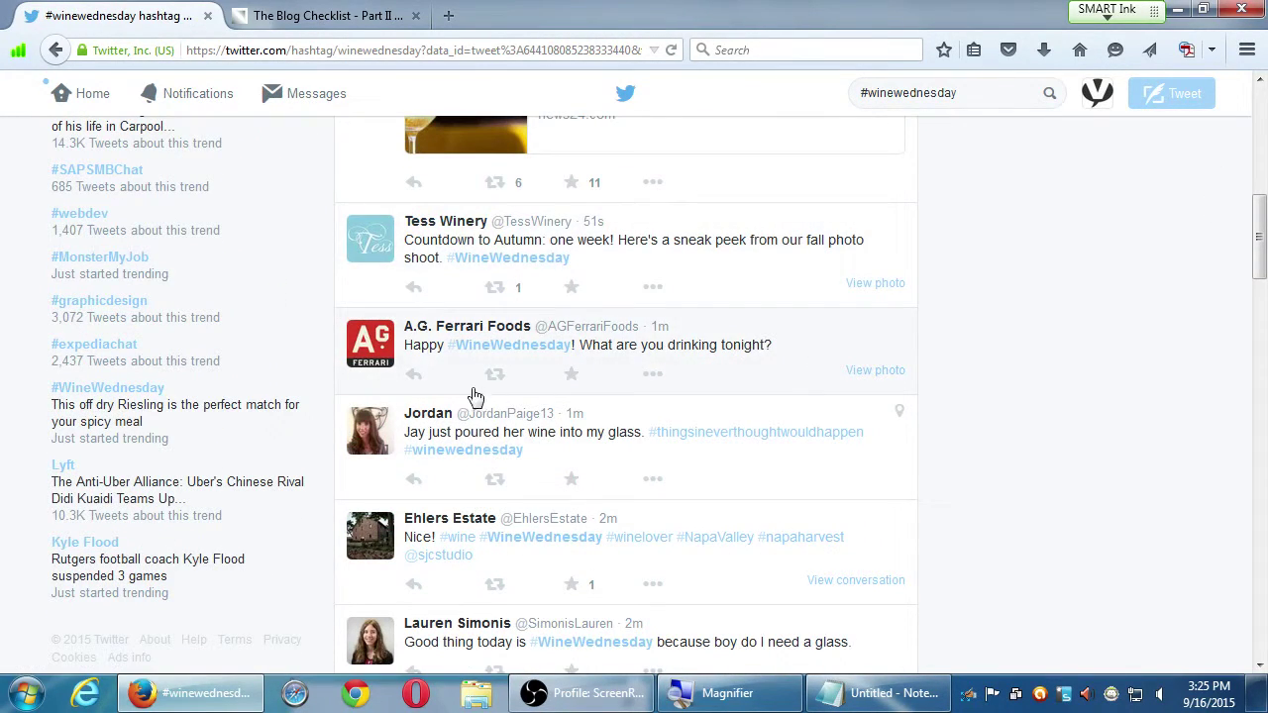
# Start a reply to the A.G. Ferrari Foods tweet "Happy #WineWednesday! What are you drinking tonight?" and look over its photo.
pyautogui.moveTo(378, 350)
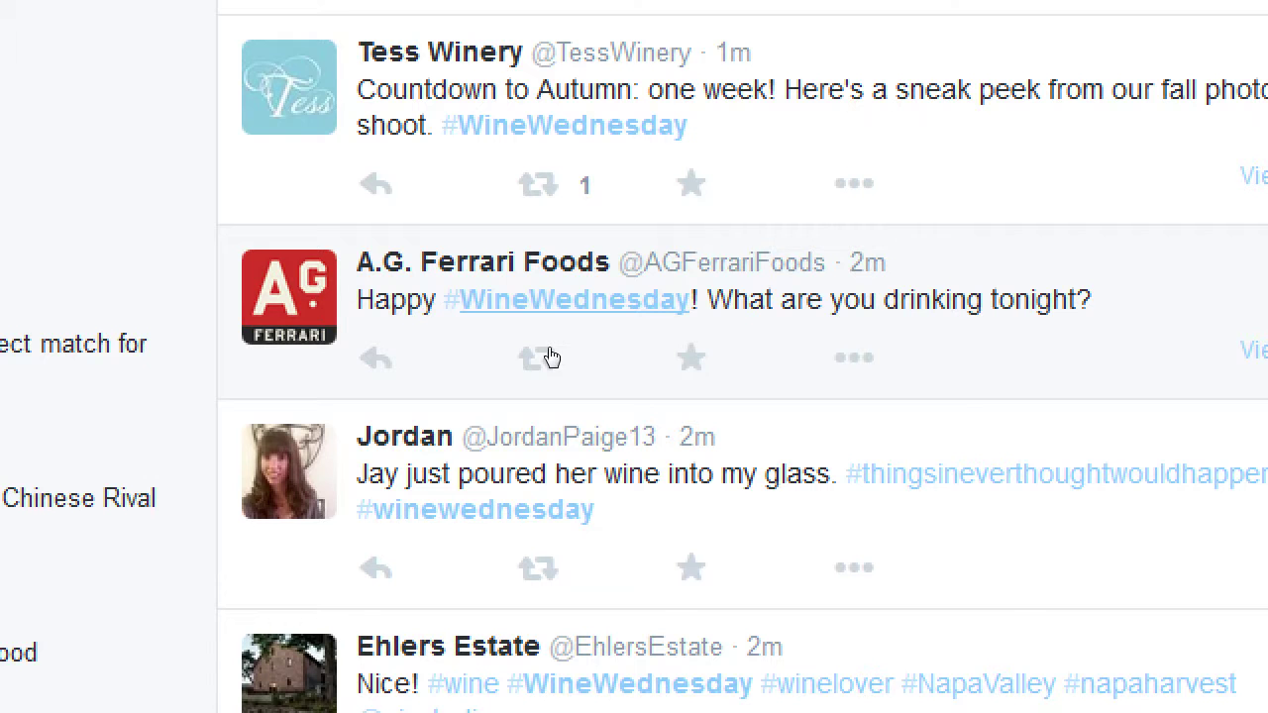
pyautogui.click(407, 379)
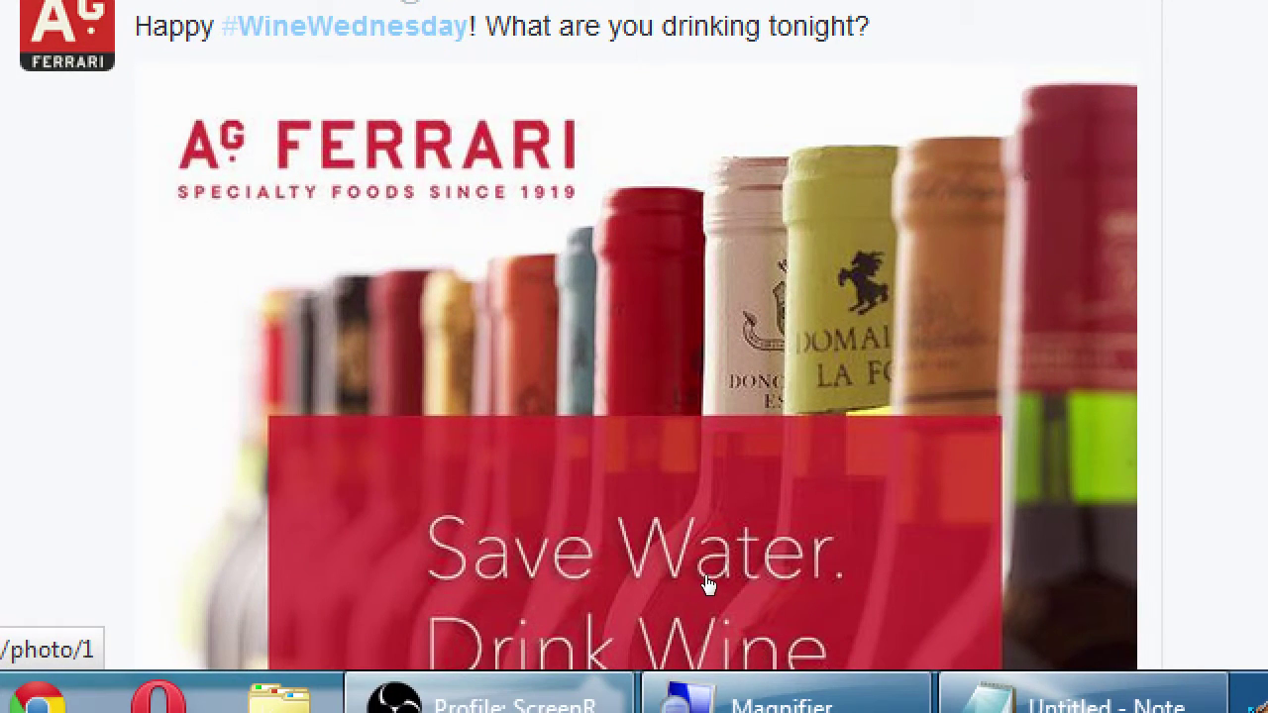
pyautogui.scroll(-1, 708, 585)
pyautogui.scroll(-7, 684, 580)
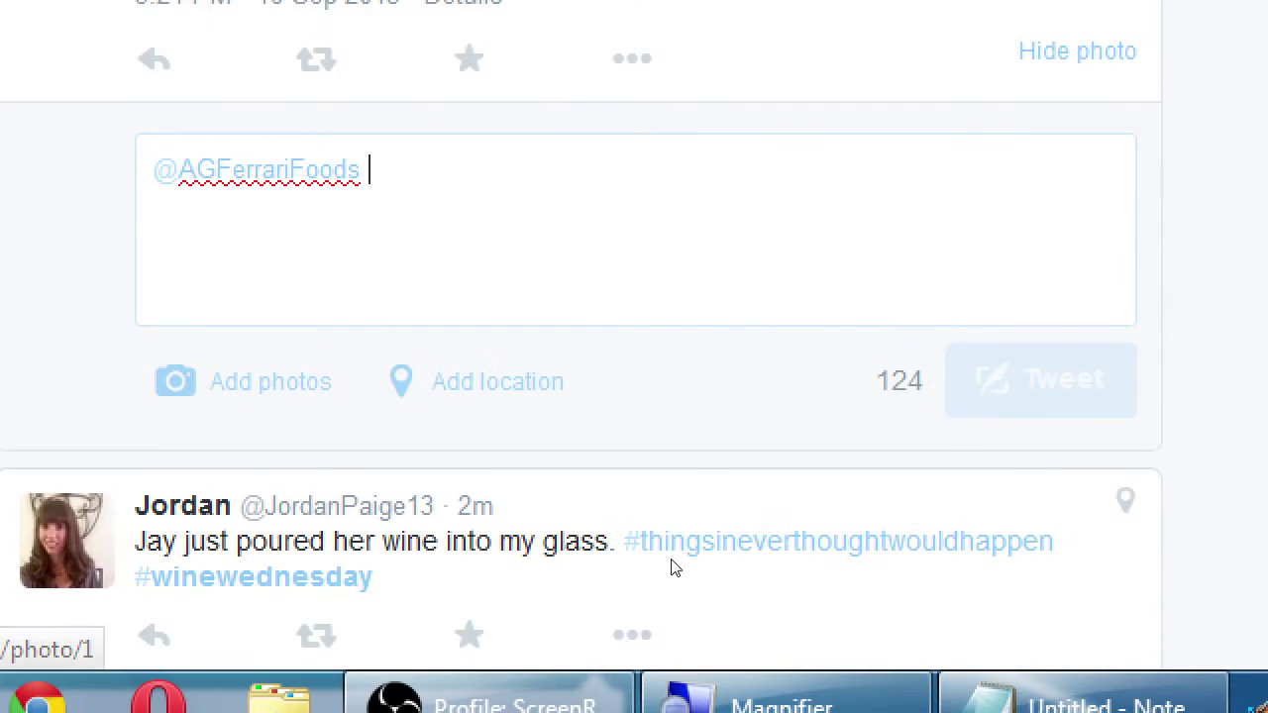
pyautogui.scroll(3, 654, 560)
pyautogui.click(630, 556)
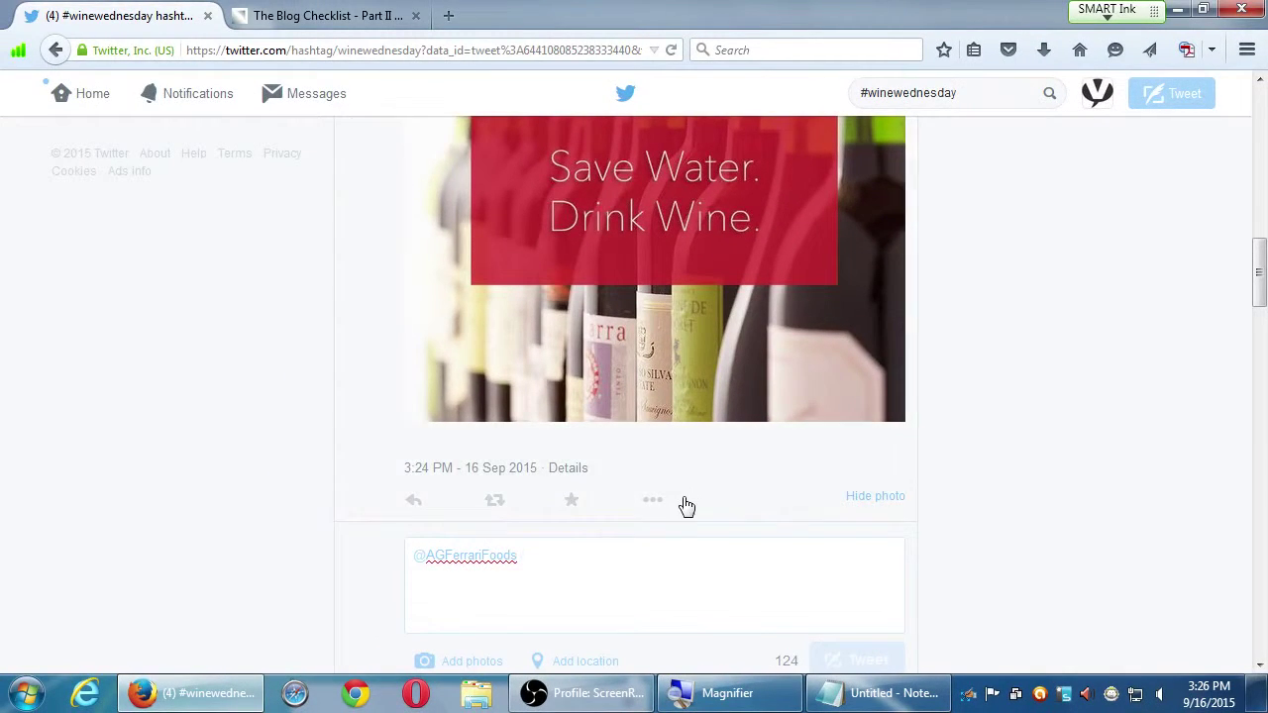
pyautogui.scroll(4, 685, 500)
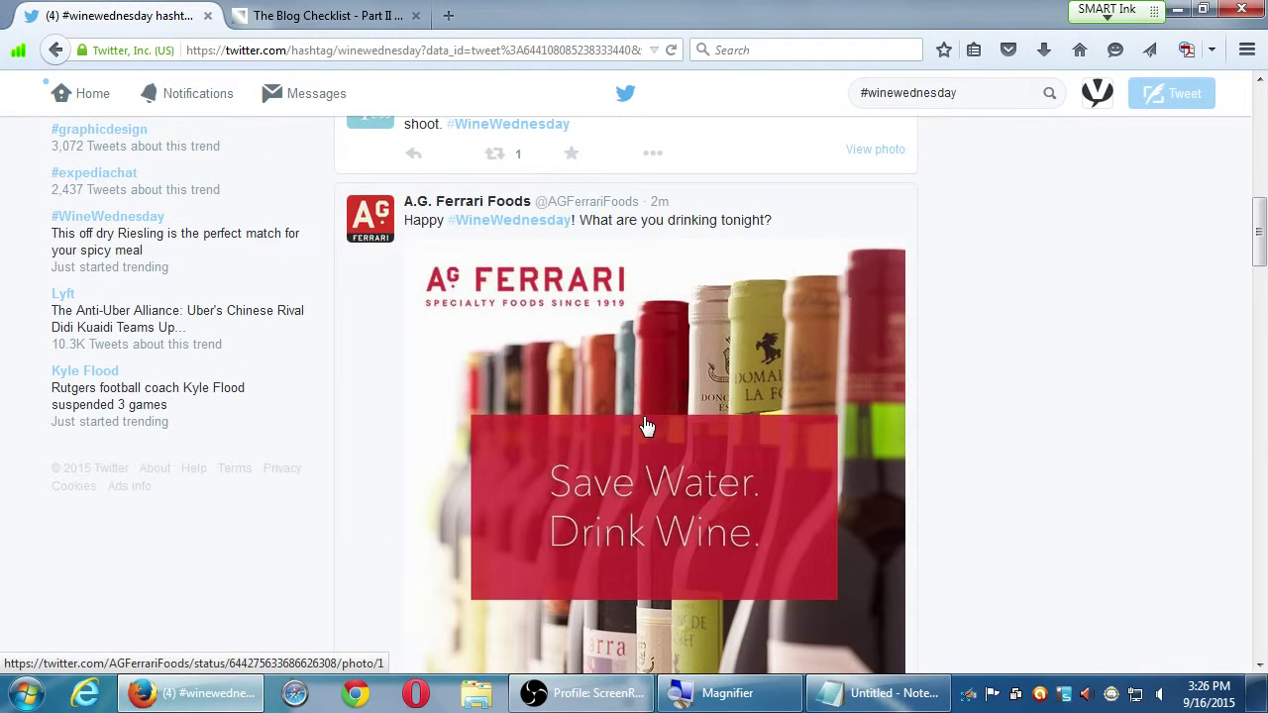
pyautogui.scroll(-2, 646, 425)
pyautogui.scroll(-2, 644, 425)
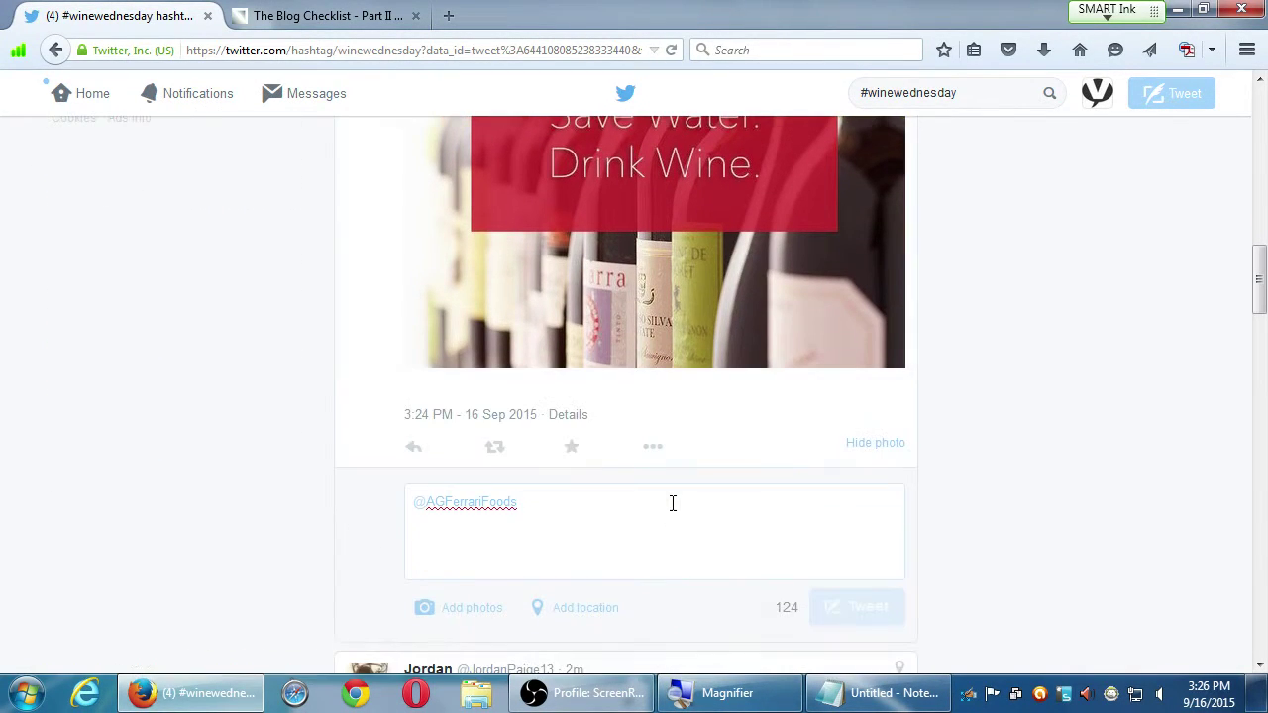
pyautogui.write("We're ")
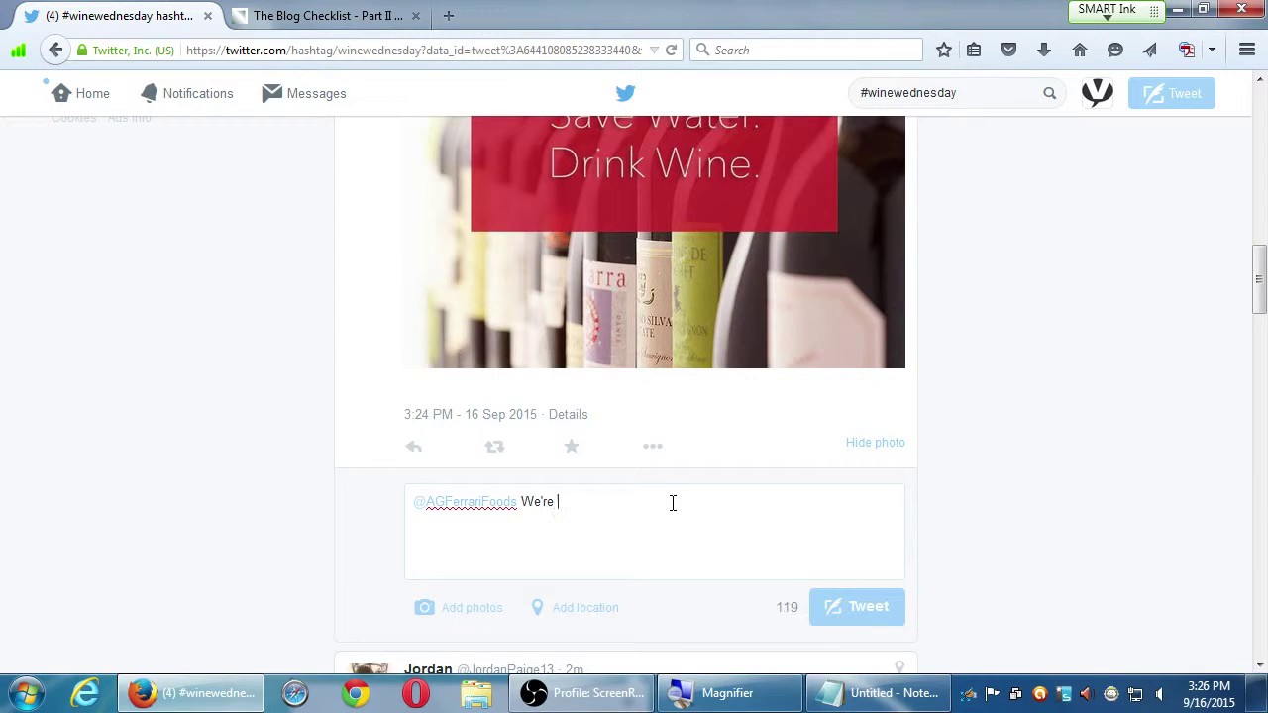
pyautogui.write('partial to a nice rose.')
pyautogui.hotkey('shift', 'Left')
pyautogui.write('é')
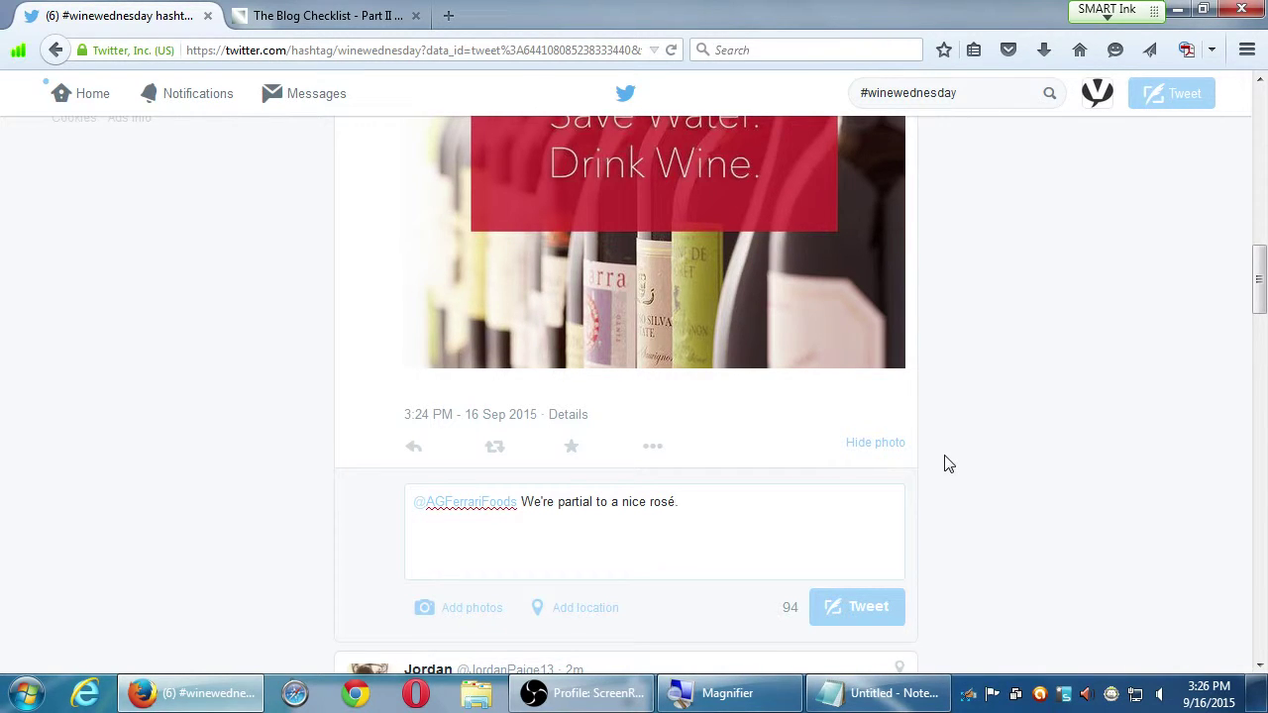
pyautogui.write('.')
pyautogui.click(857, 606)
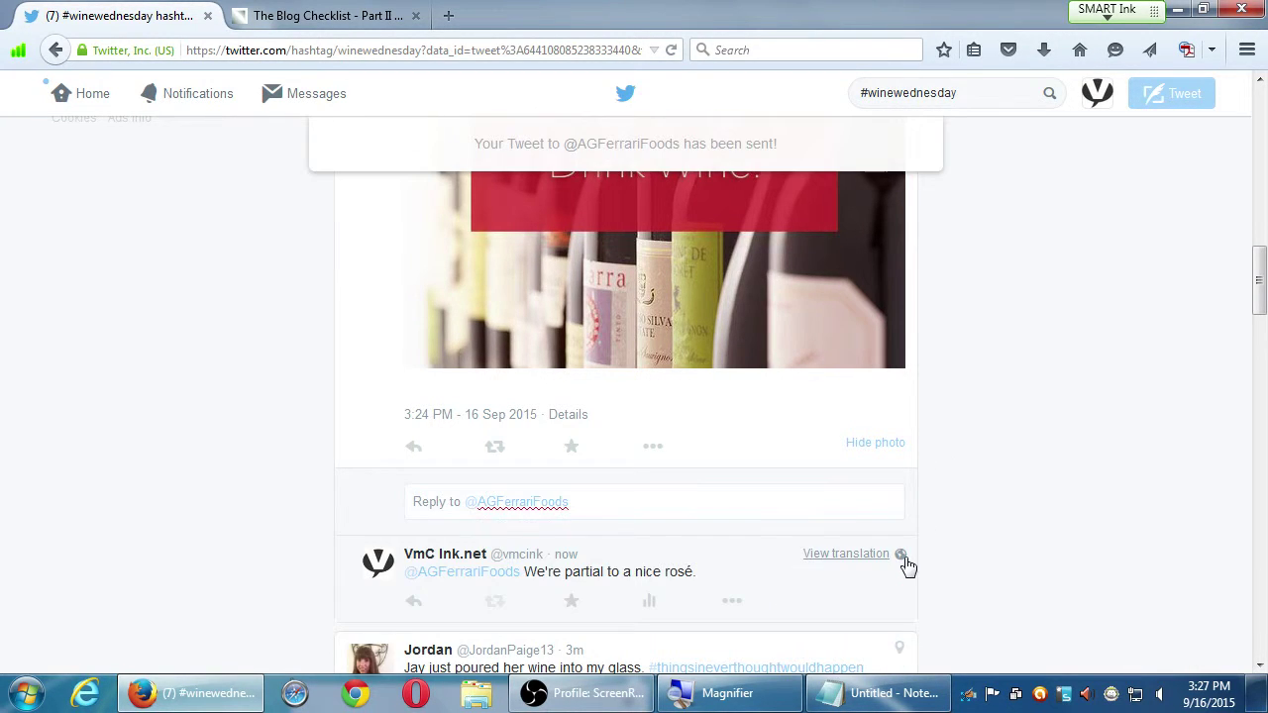
# Open the #thingsineverthoughtwouldhappen hashtag from the tweet below the posted reply and browse its tweets.
pyautogui.scroll(-5, 907, 555)
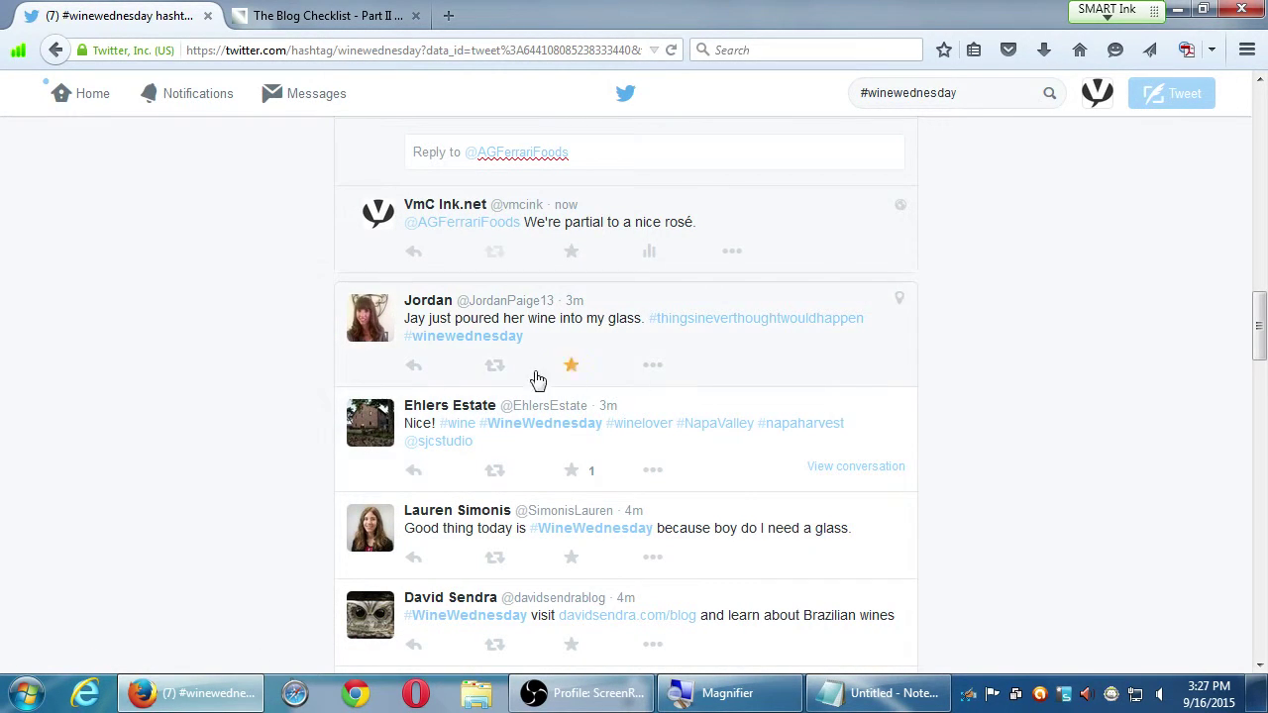
pyautogui.press('super+plus')
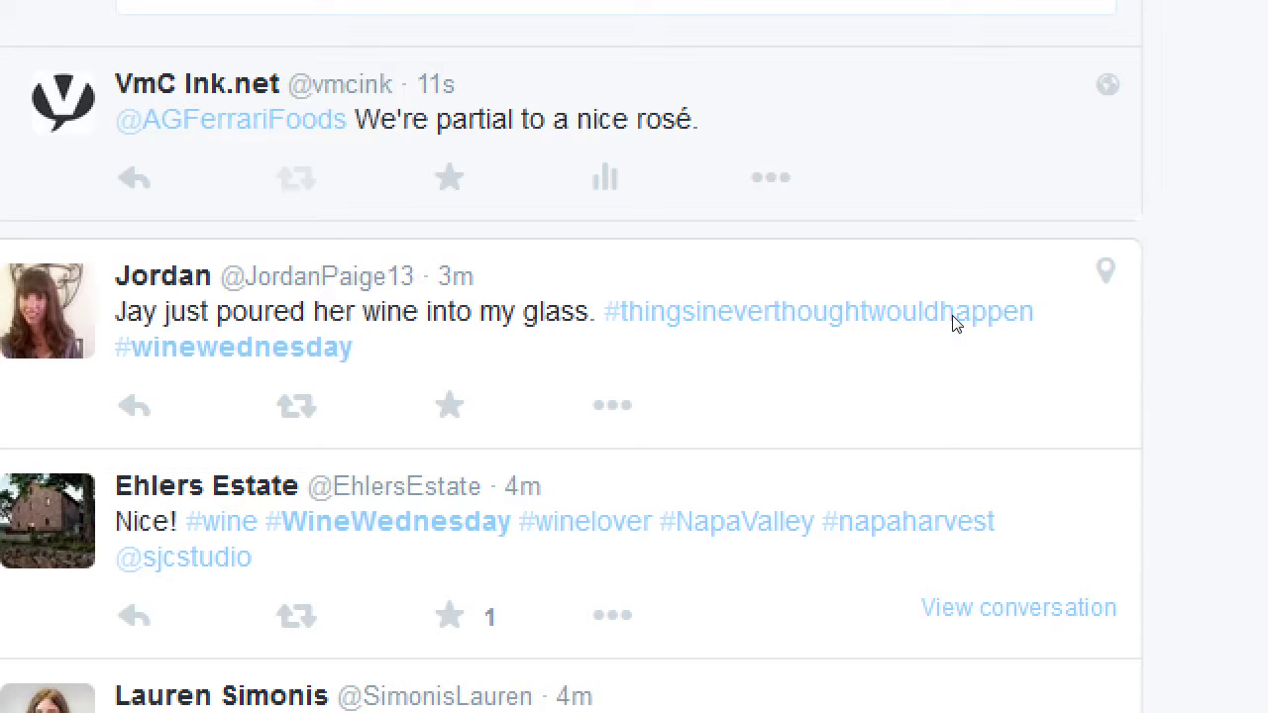
pyautogui.press('super+minus')
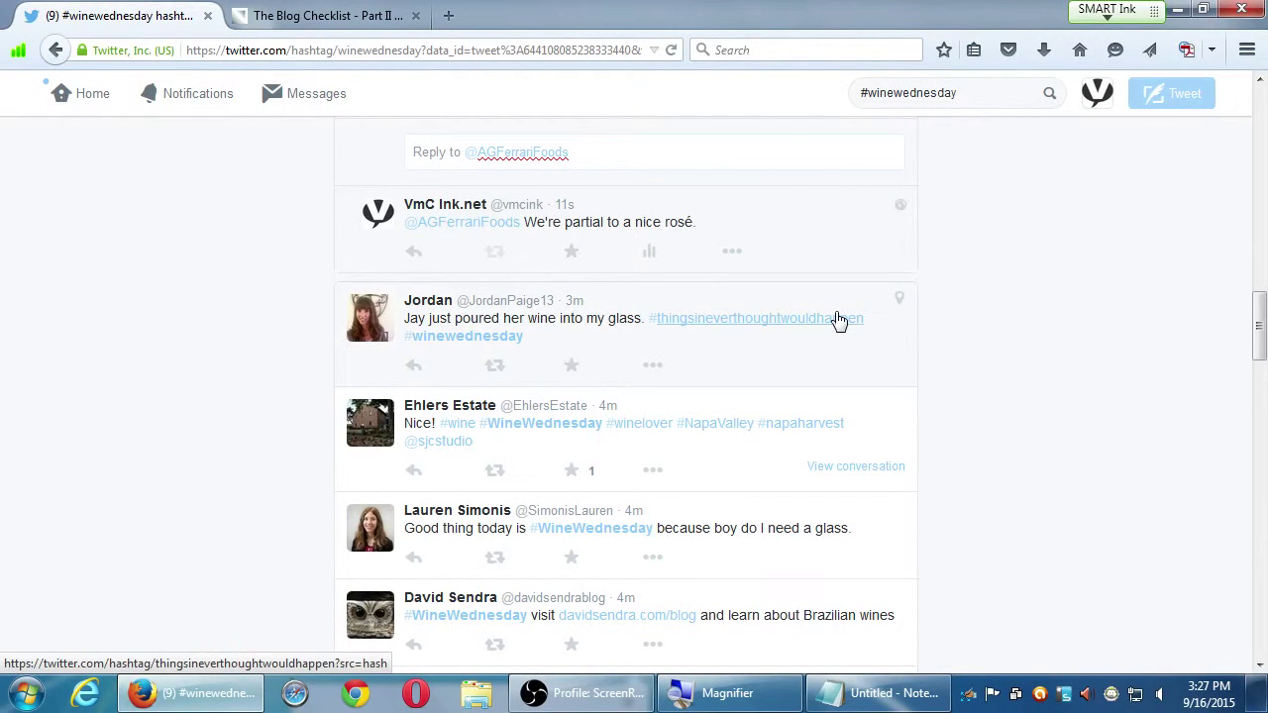
pyautogui.click(837, 319)
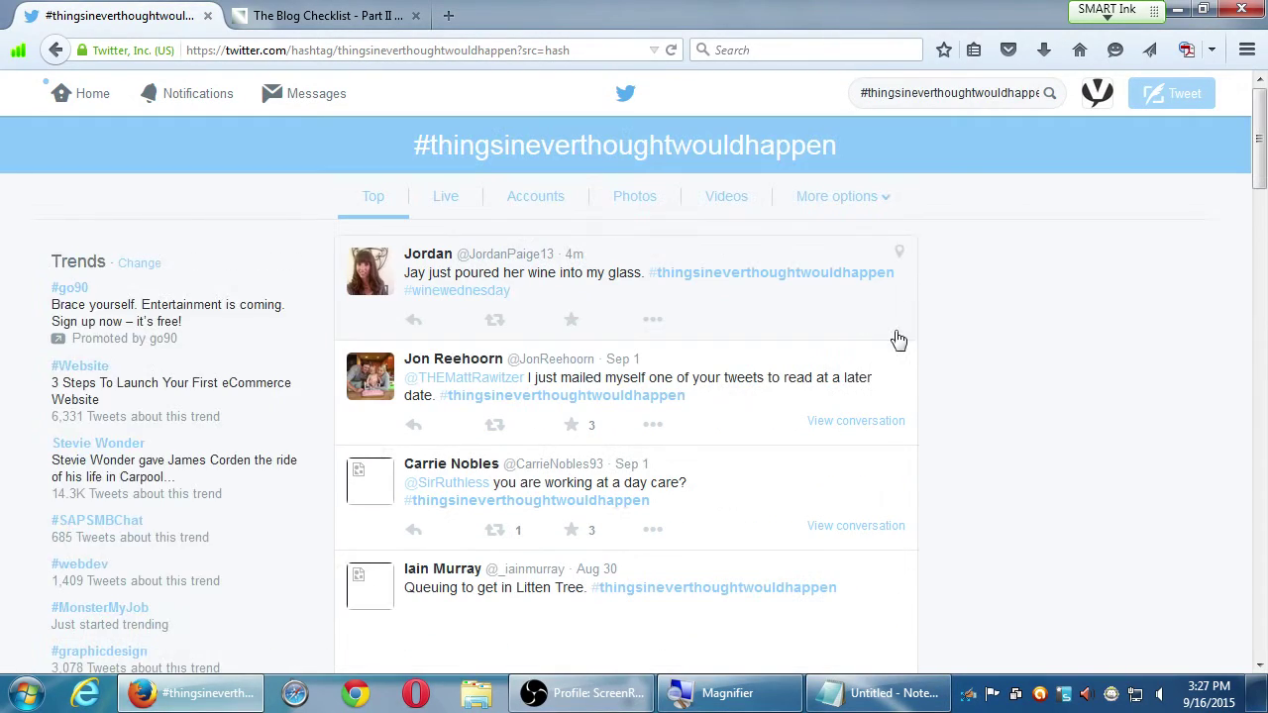
pyautogui.scroll(-10, 942, 338)
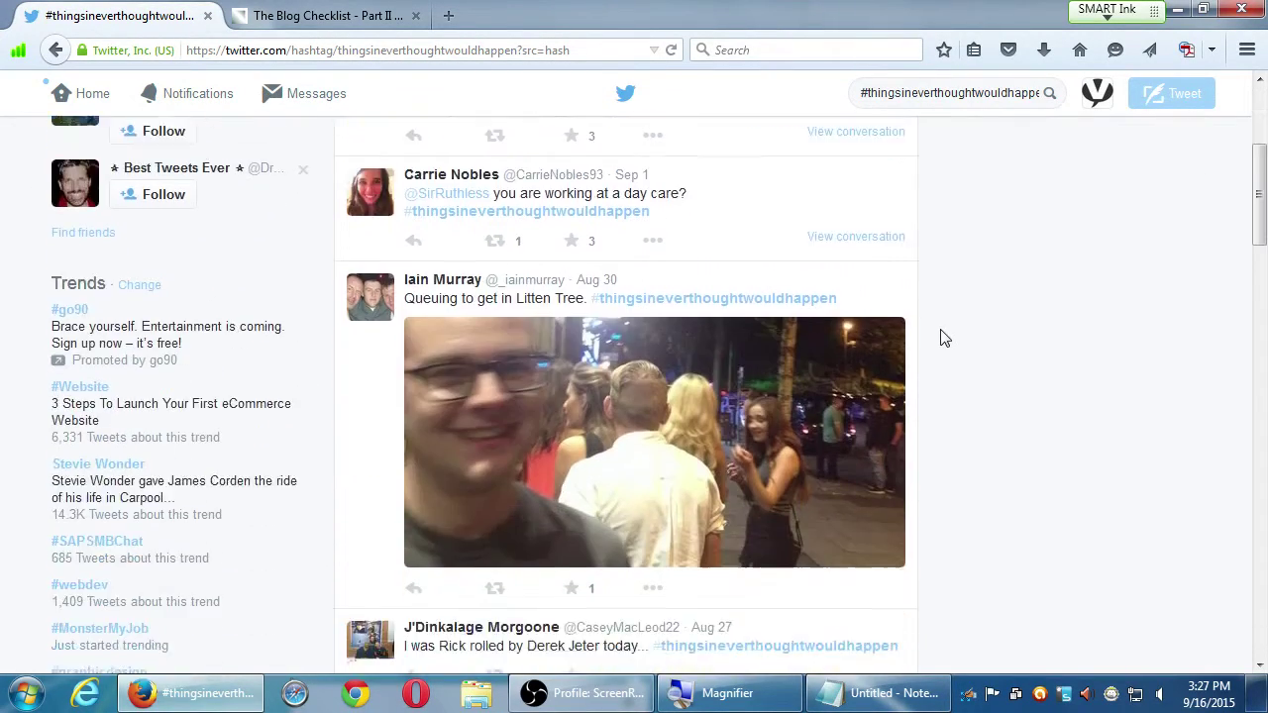
pyautogui.scroll(-6, 941, 331)
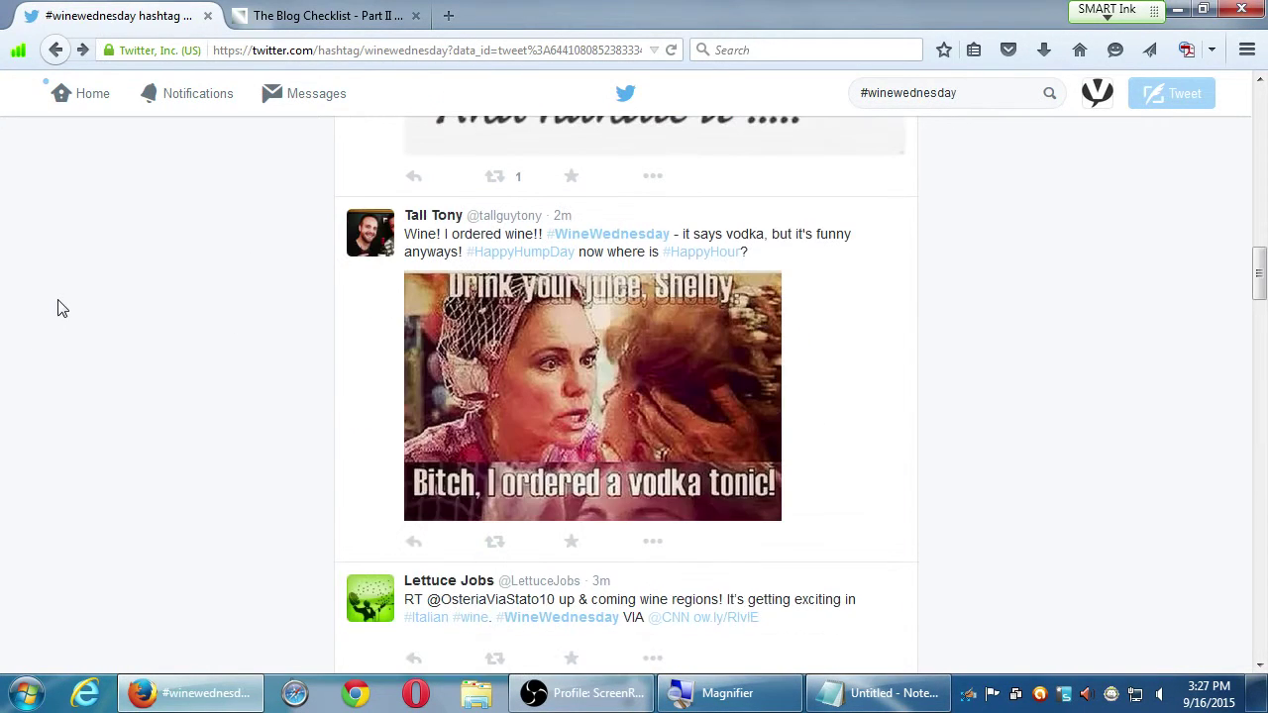
# Return to the #winewednesday results and examine the tweet "Good thing today is #WineWednesday because boy do I need a glass.".
pyautogui.scroll(-5, 63, 306)
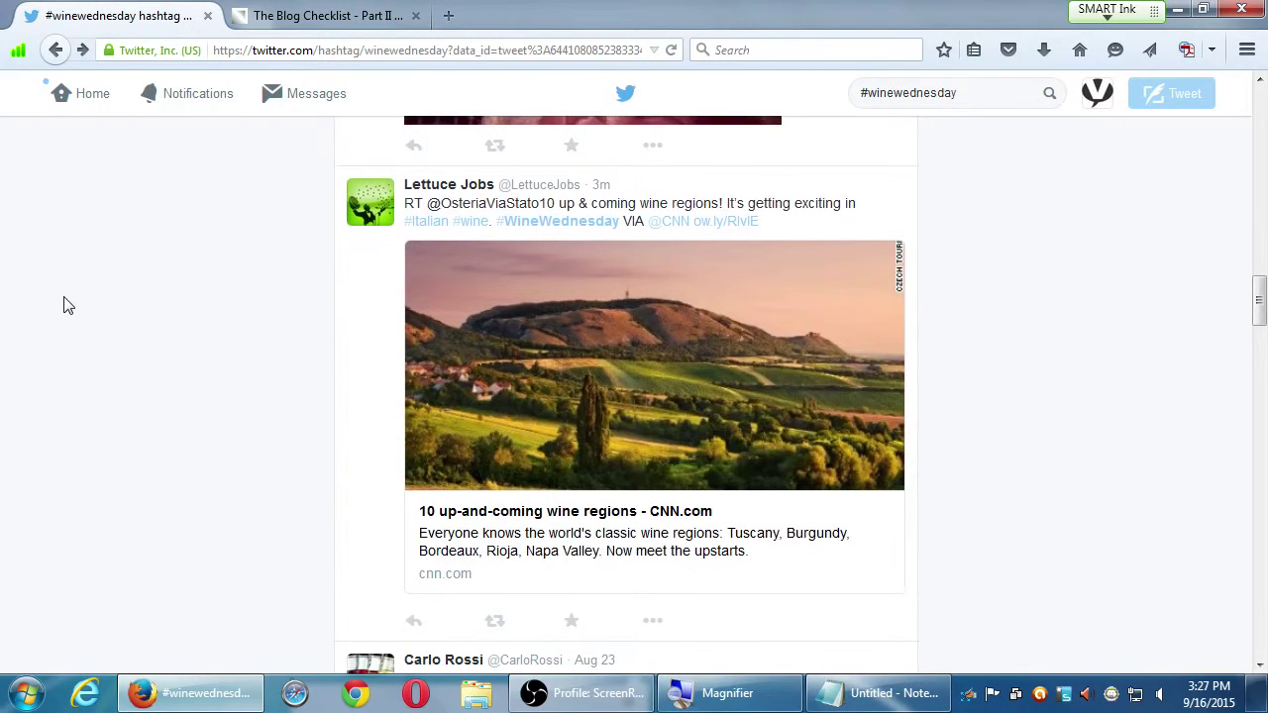
pyautogui.scroll(-4, 63, 306)
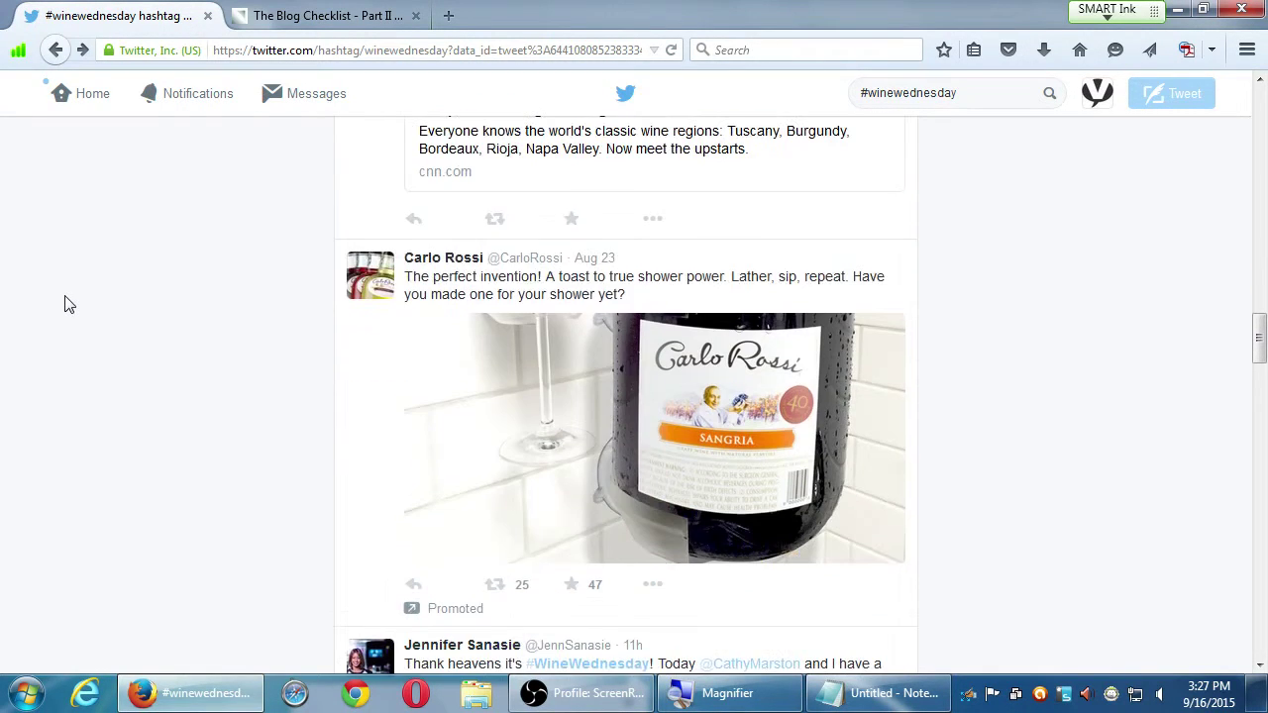
pyautogui.scroll(-6, 64, 296)
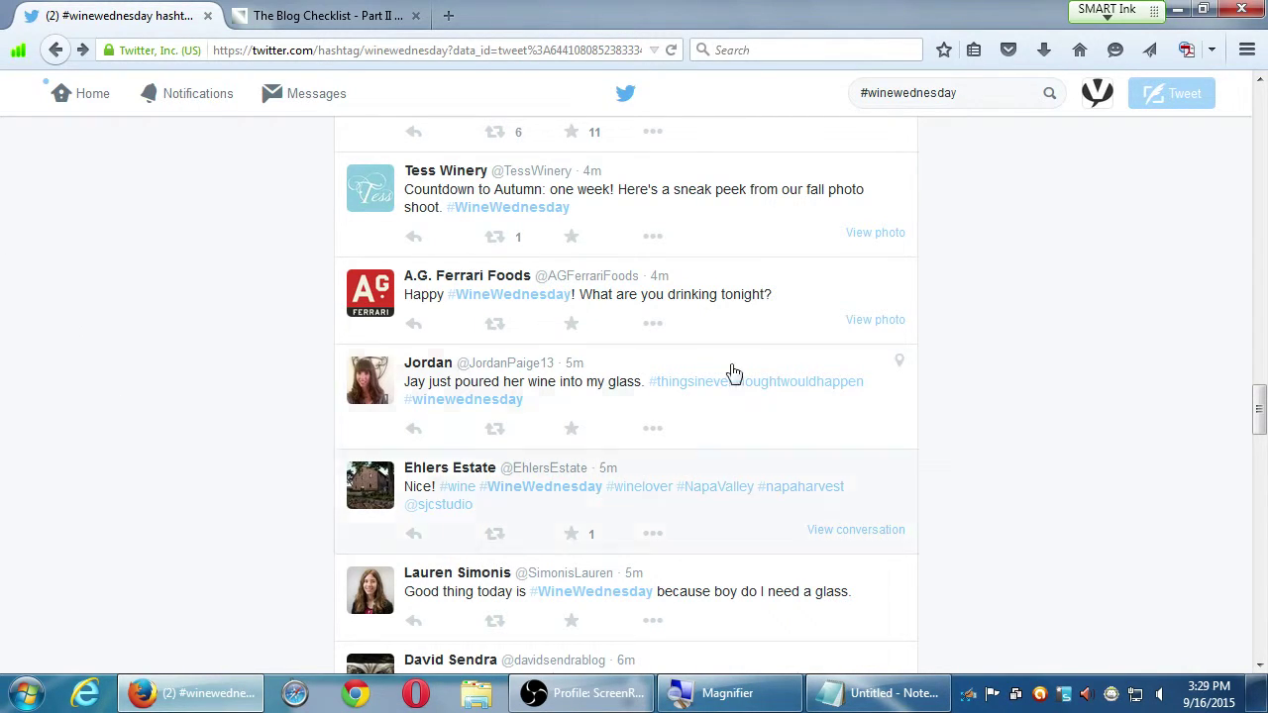
pyautogui.moveTo(1257, 424); pyautogui.dragTo(1260, 428)
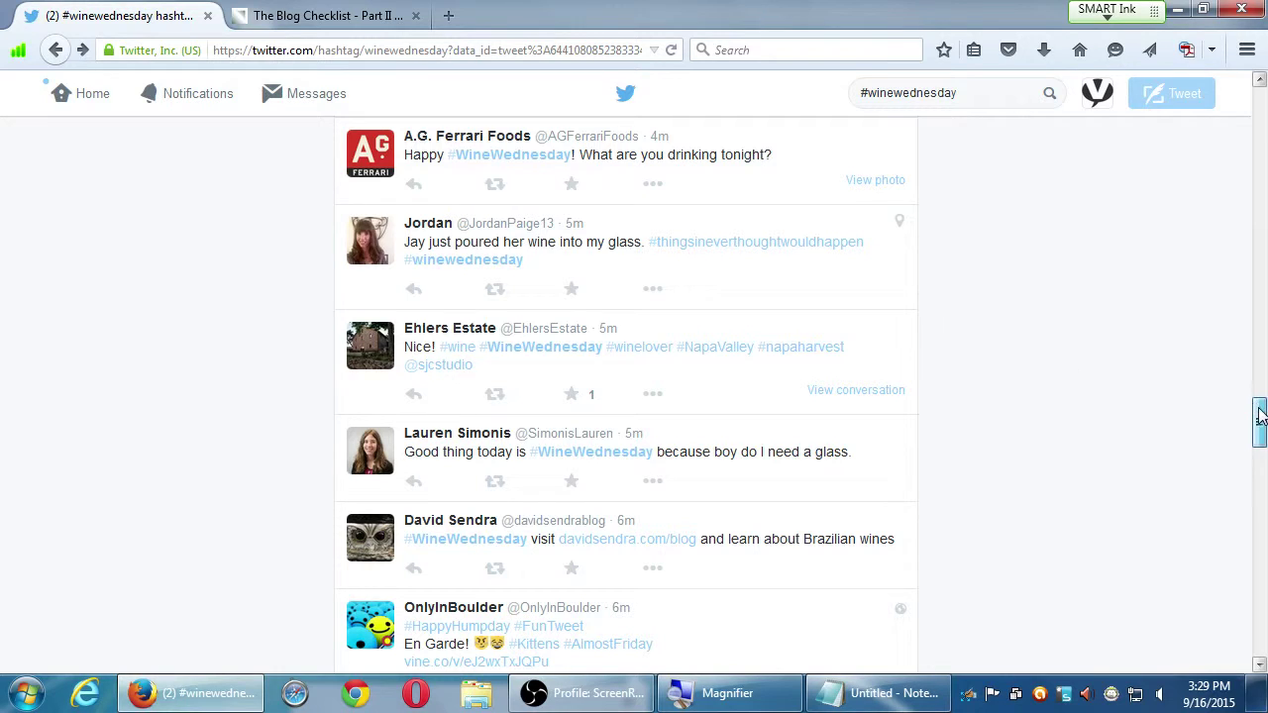
pyautogui.moveTo(1260, 416); pyautogui.dragTo(1259, 418)
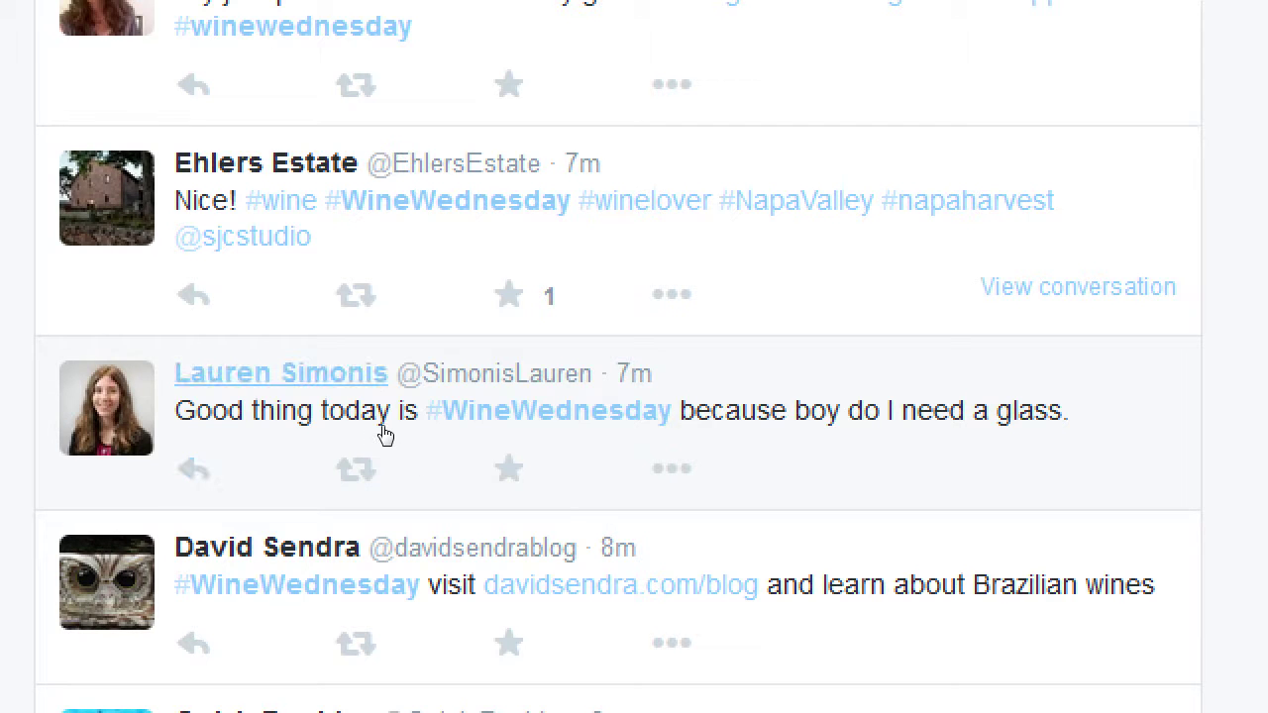
pyautogui.moveTo(384, 436)
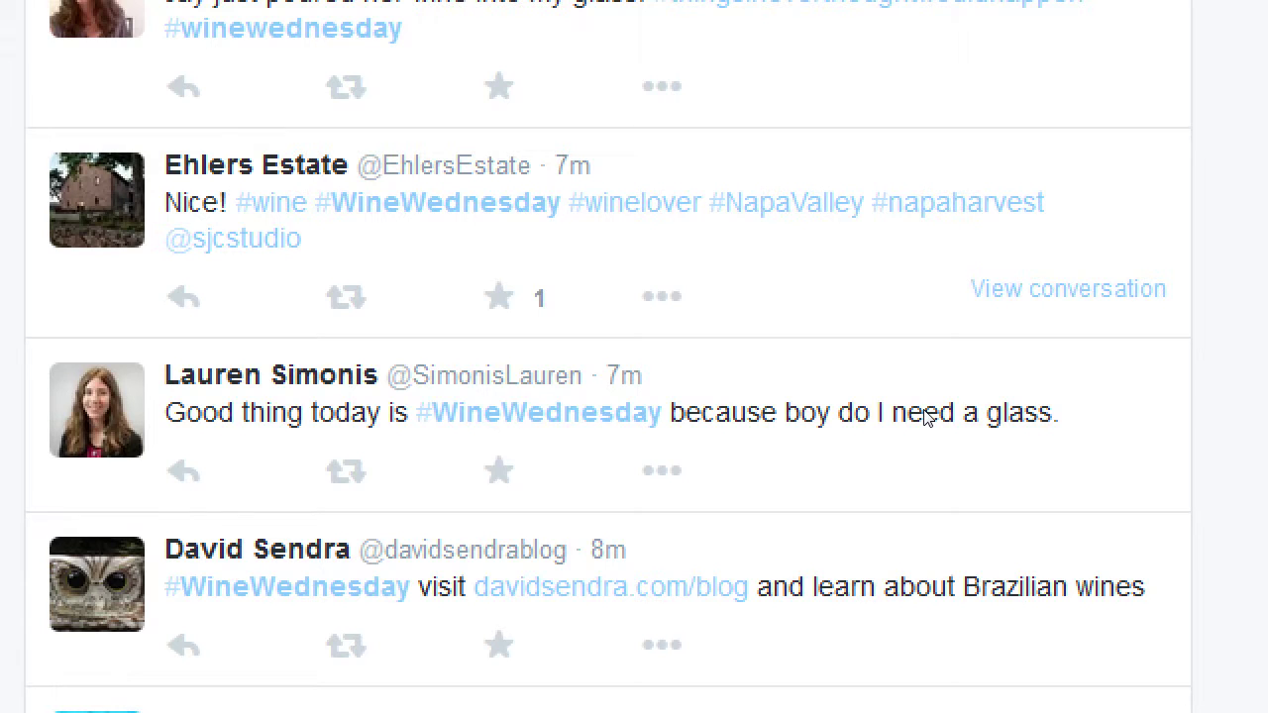
pyautogui.press('super+minus')
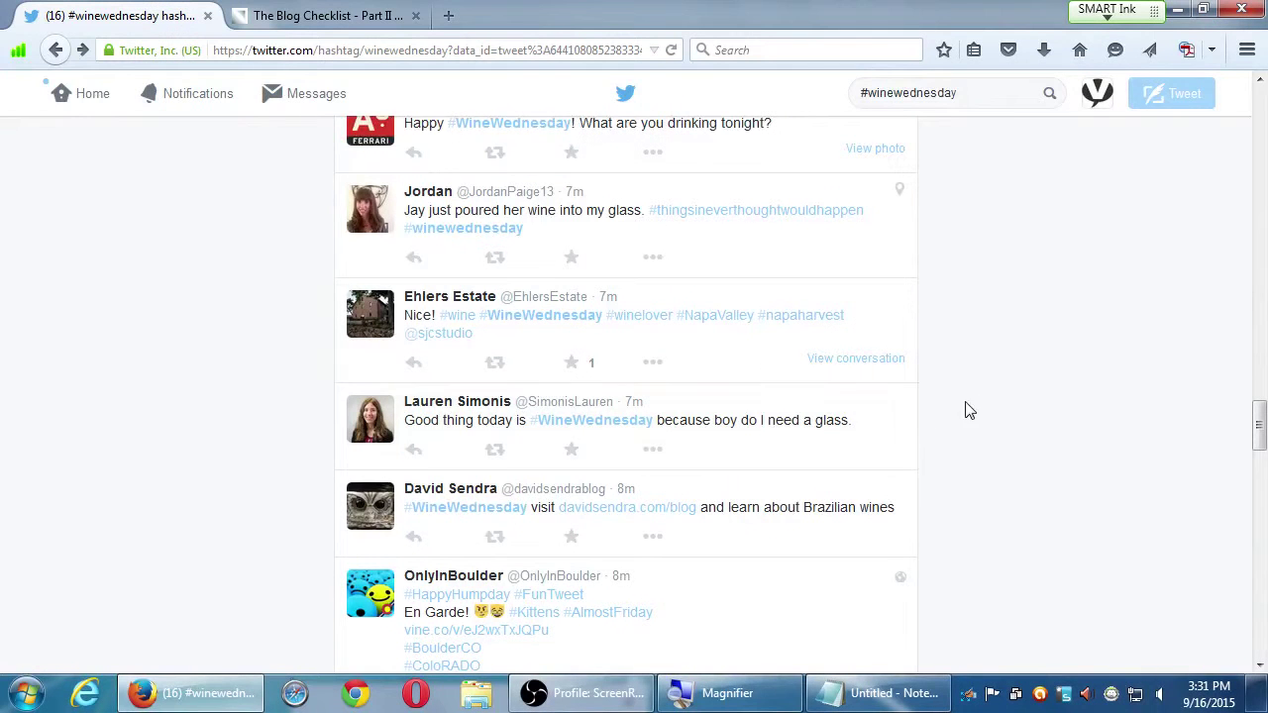
# Examine the OnlyInBoulder "En Garde!" kitten Vine tweet, its list of hashtags and the tweets around it.
pyautogui.scroll(1, 1013, 400)
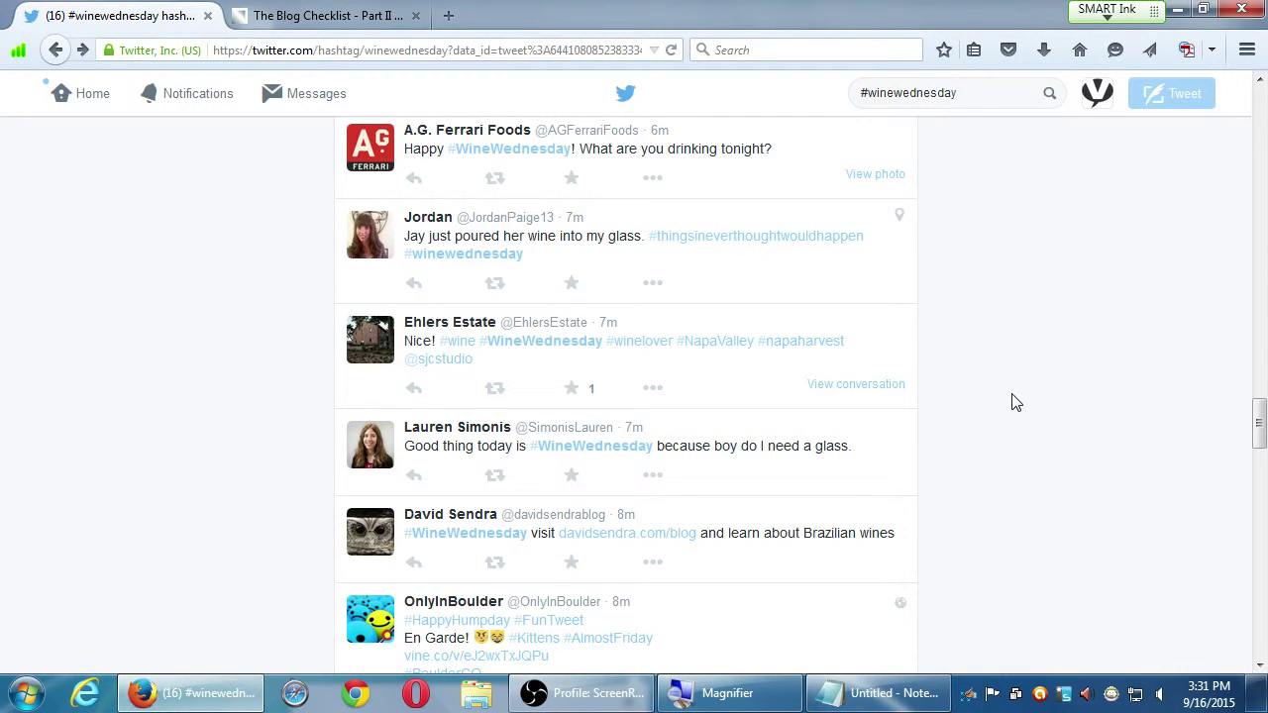
pyautogui.scroll(-6, 1036, 387)
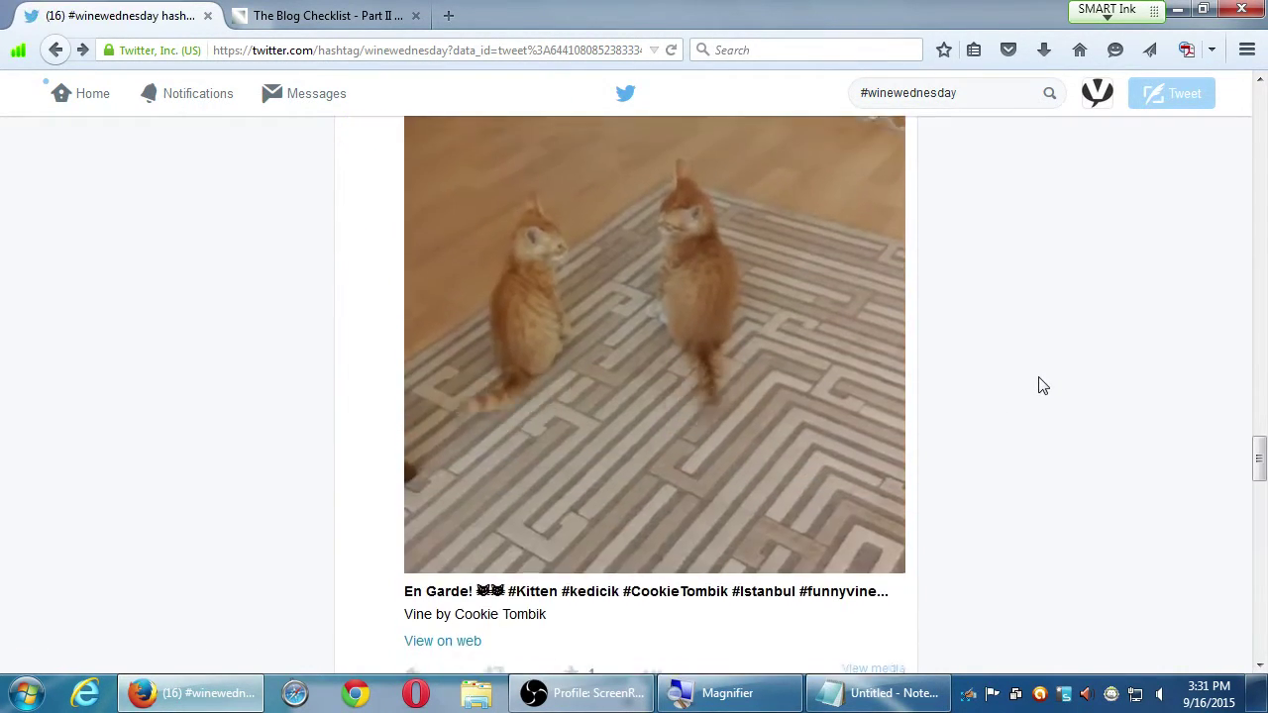
pyautogui.scroll(2, 1042, 385)
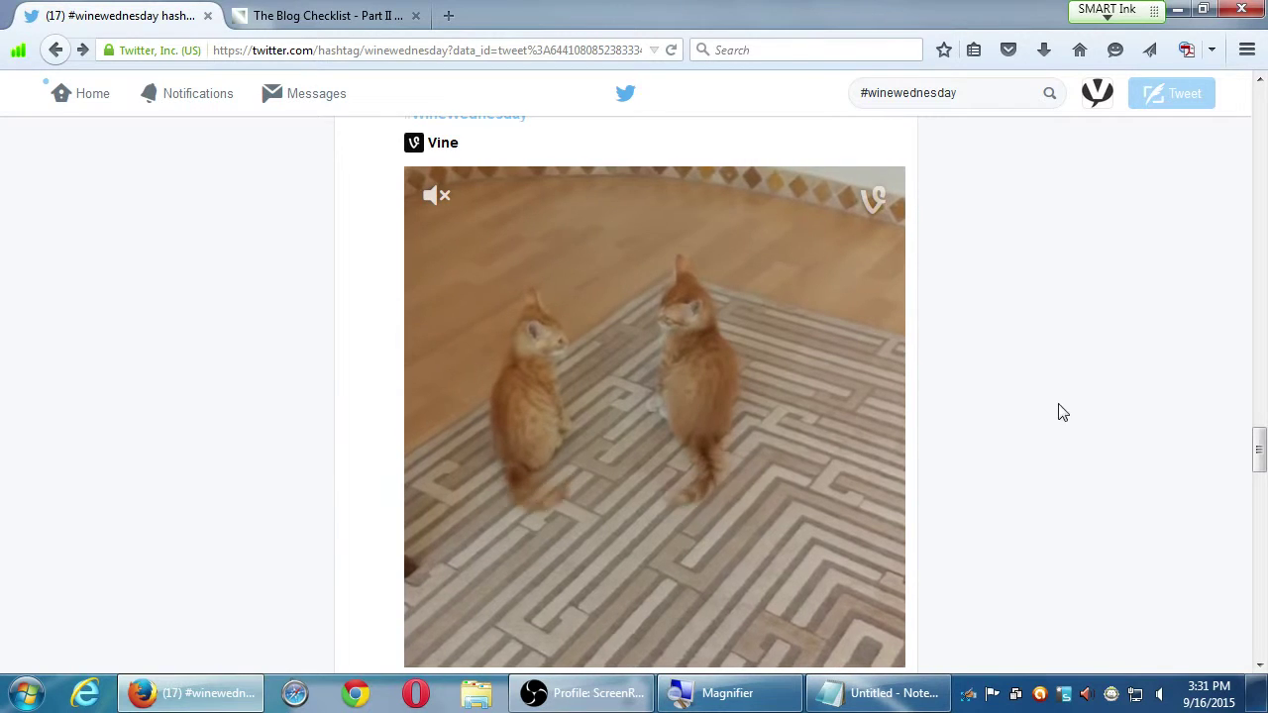
pyautogui.scroll(-5, 1059, 401)
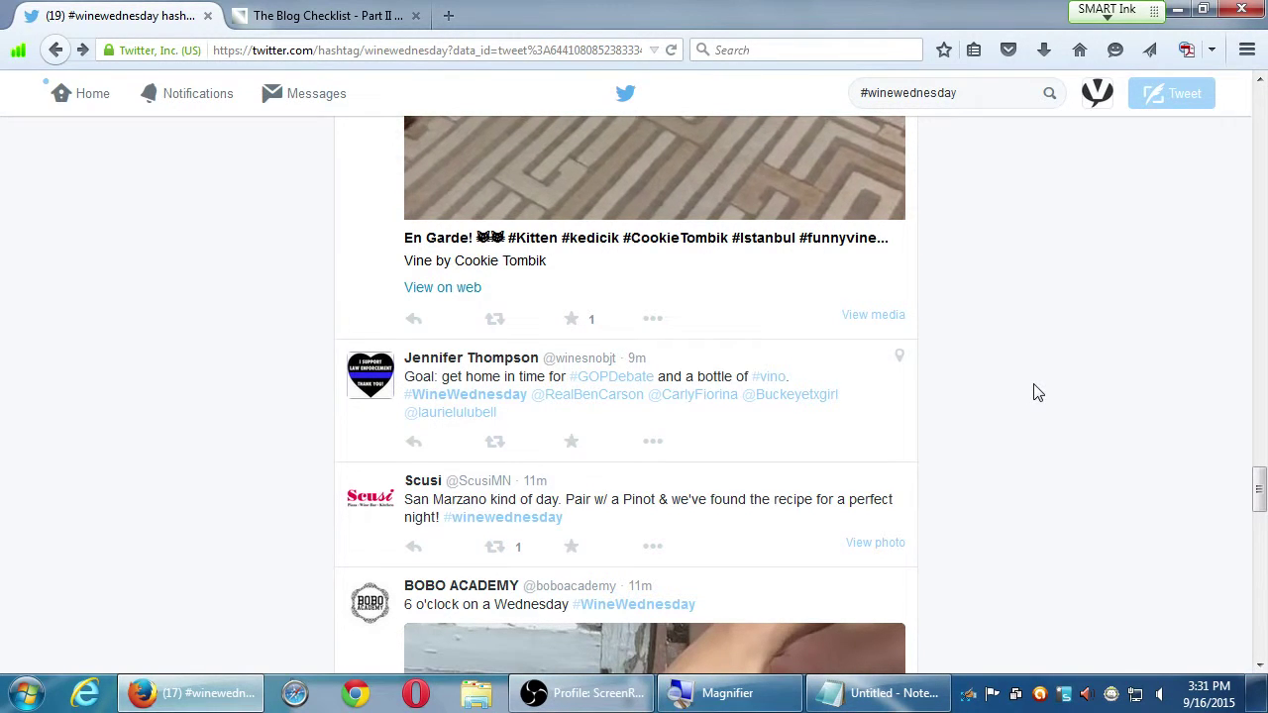
pyautogui.scroll(8, 1035, 391)
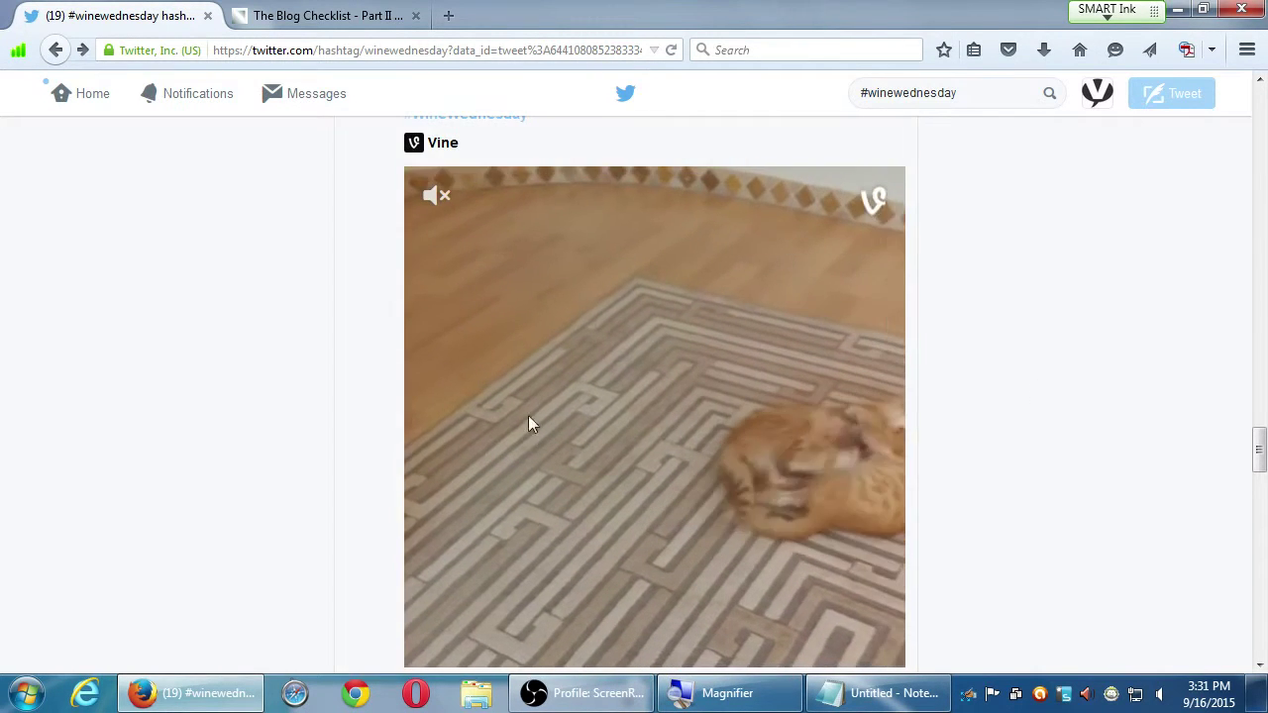
pyautogui.scroll(-4, 1007, 445)
pyautogui.scroll(1, 1007, 448)
pyautogui.scroll(4, 1007, 448)
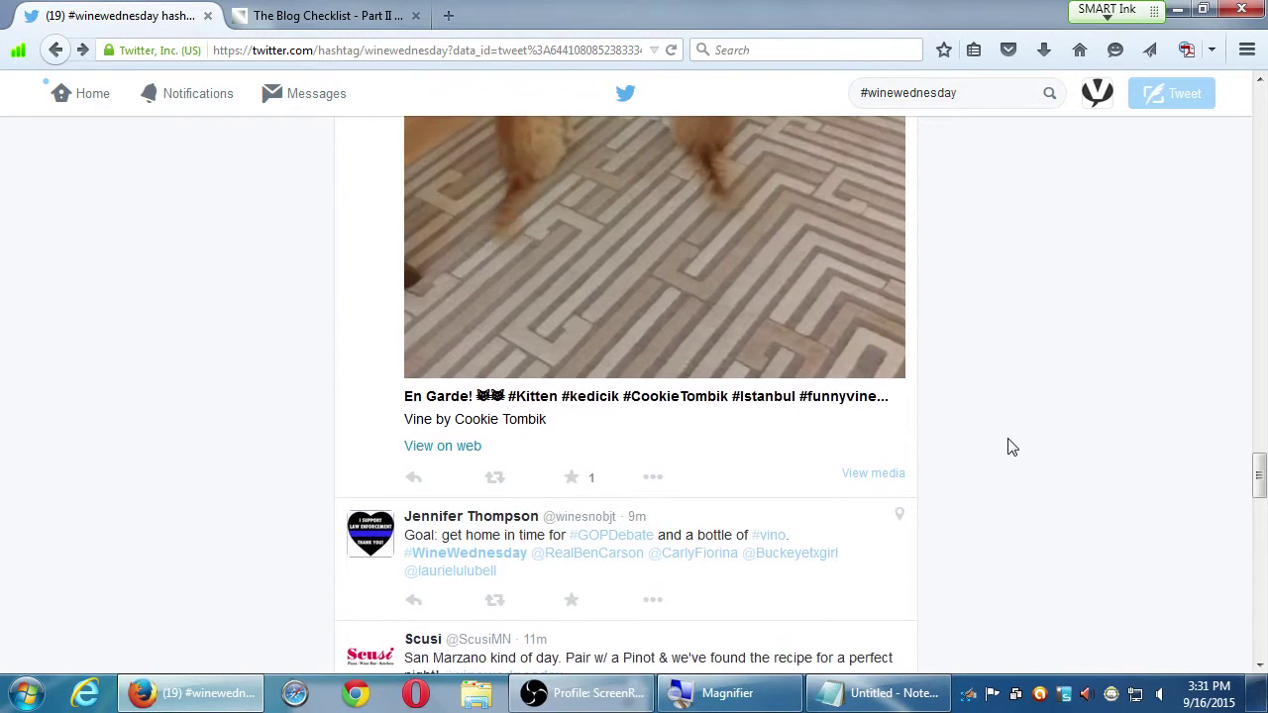
pyautogui.scroll(4, 1007, 448)
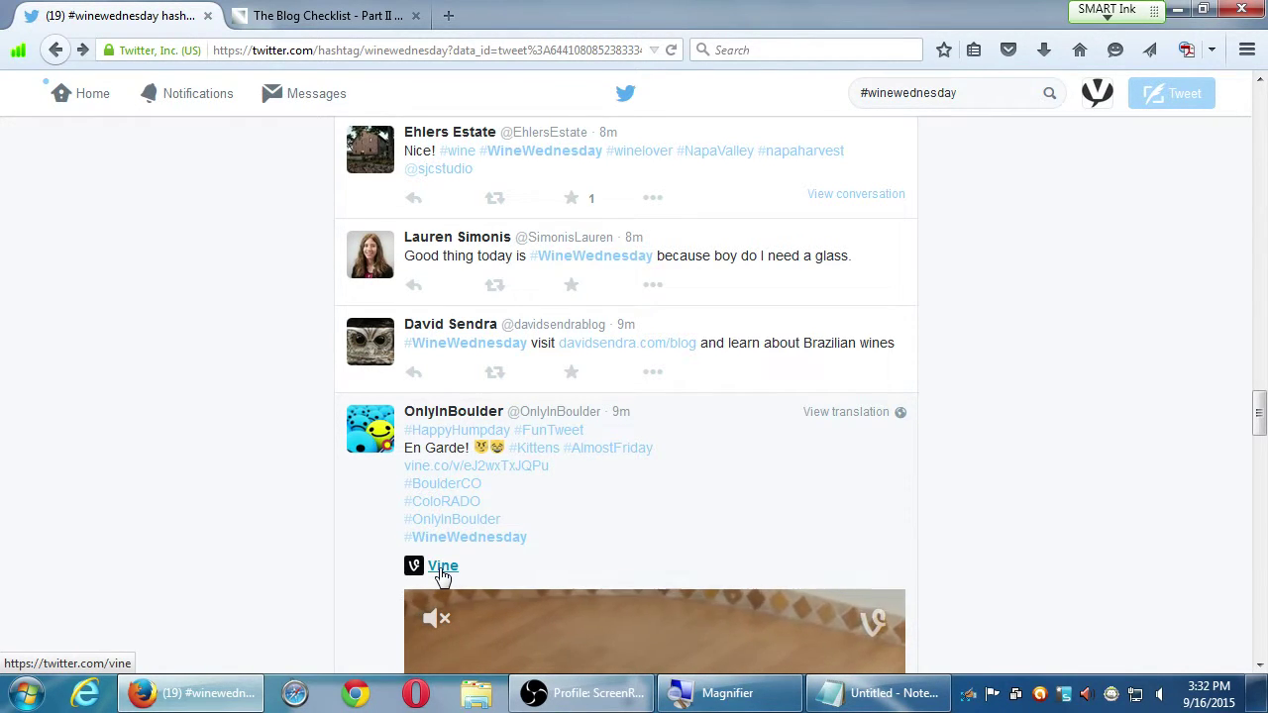
pyautogui.click(442, 569)
# Browse further down the #winewednesday results and play the BOBO ACADEMY video tweet "6 o'clock on a Wednesday".
pyautogui.scroll(-4, 956, 545)
pyautogui.scroll(-15, 961, 531)
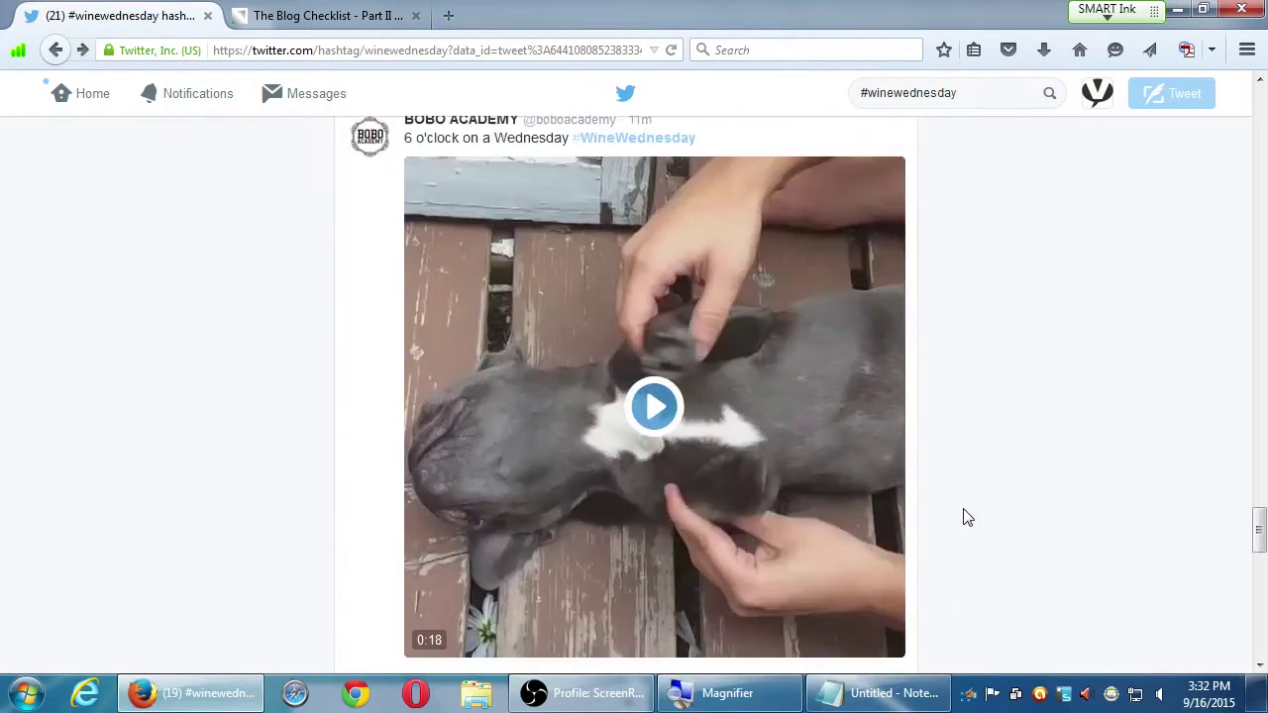
pyautogui.scroll(-8, 969, 513)
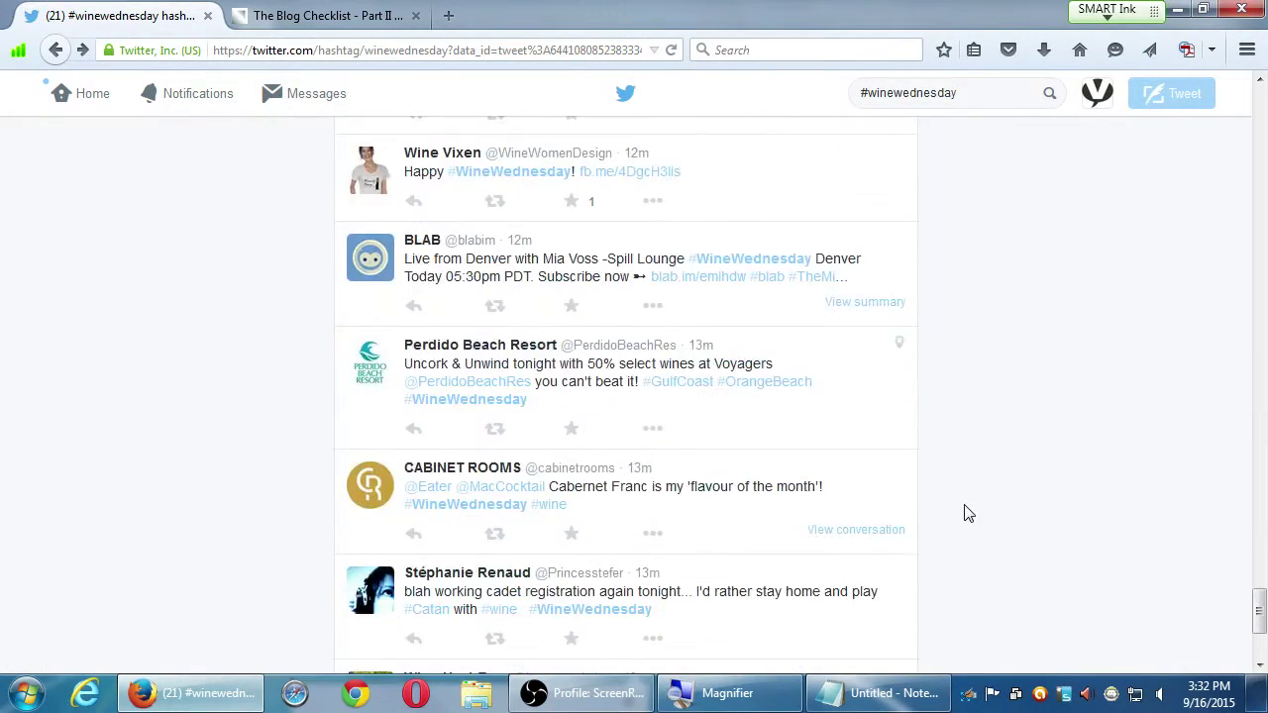
pyautogui.scroll(-2, 967, 510)
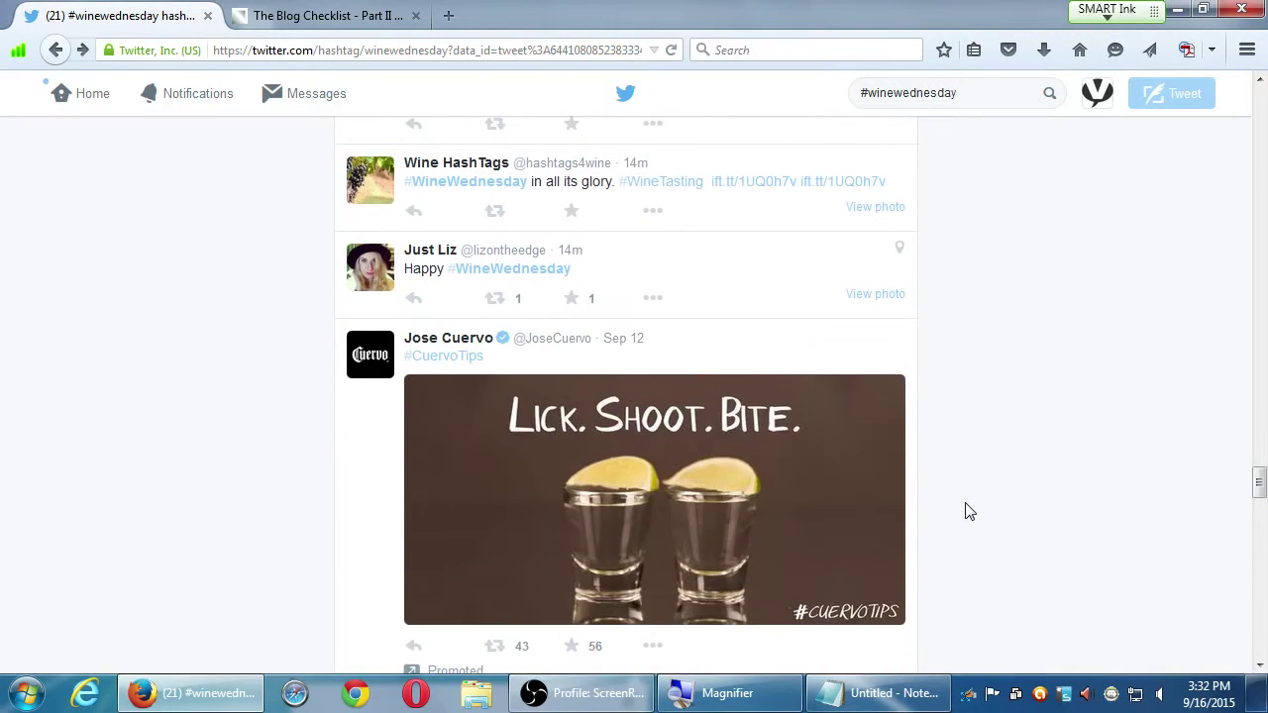
pyautogui.scroll(10, 966, 509)
pyautogui.scroll(5, 970, 505)
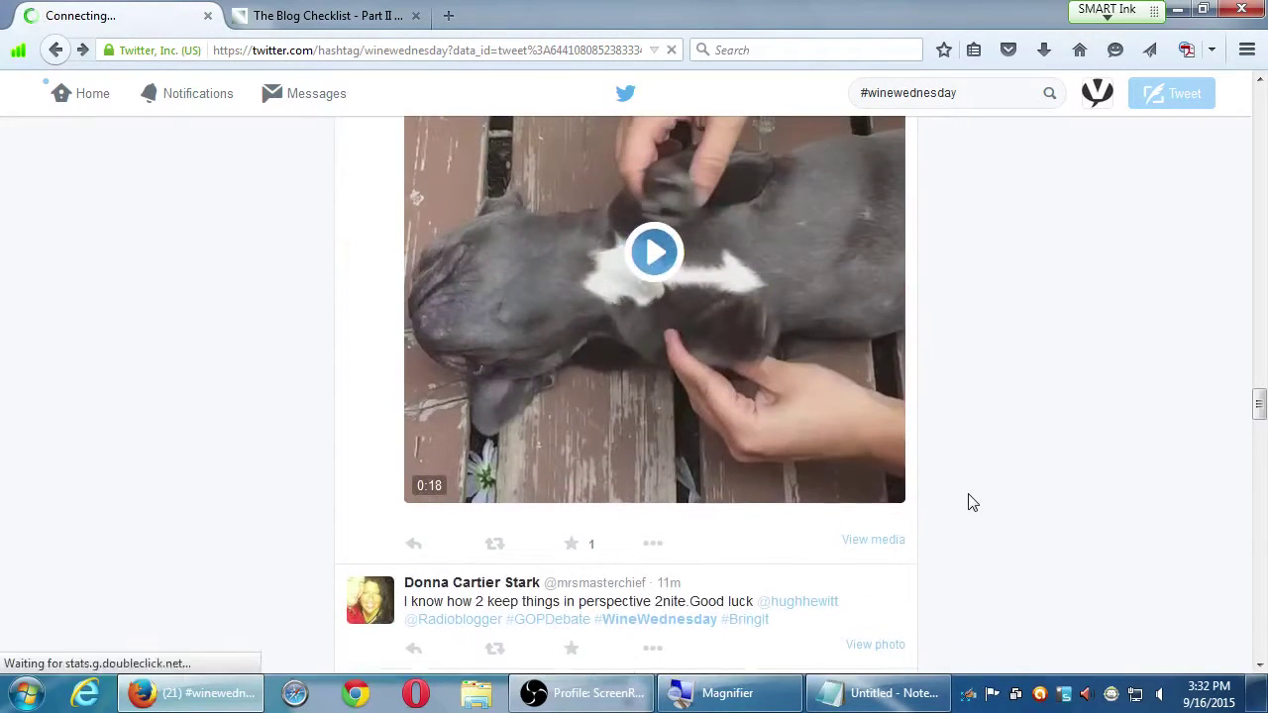
pyautogui.scroll(-1, 968, 504)
pyautogui.click(759, 523)
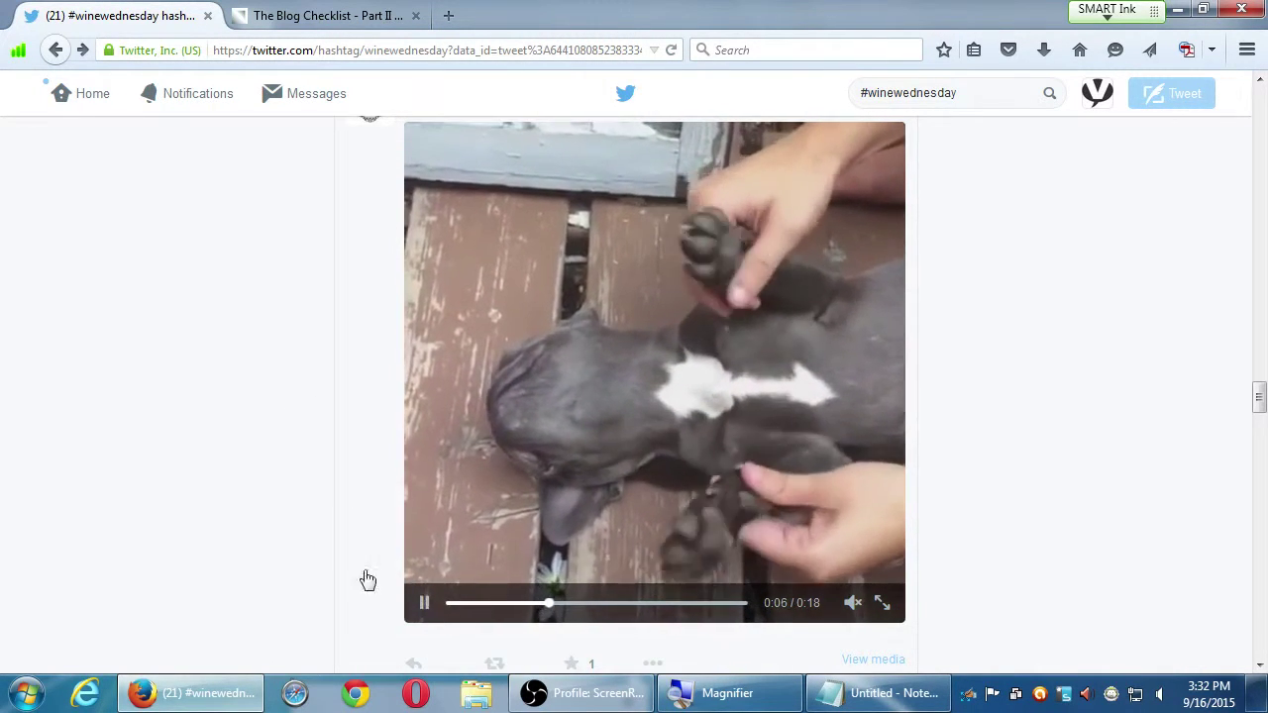
# Go through the older #WineWednesday tweets from businesses and wine fans below the video, and return to the newer ones.
pyautogui.scroll(-5, 232, 447)
pyautogui.scroll(-8, 226, 445)
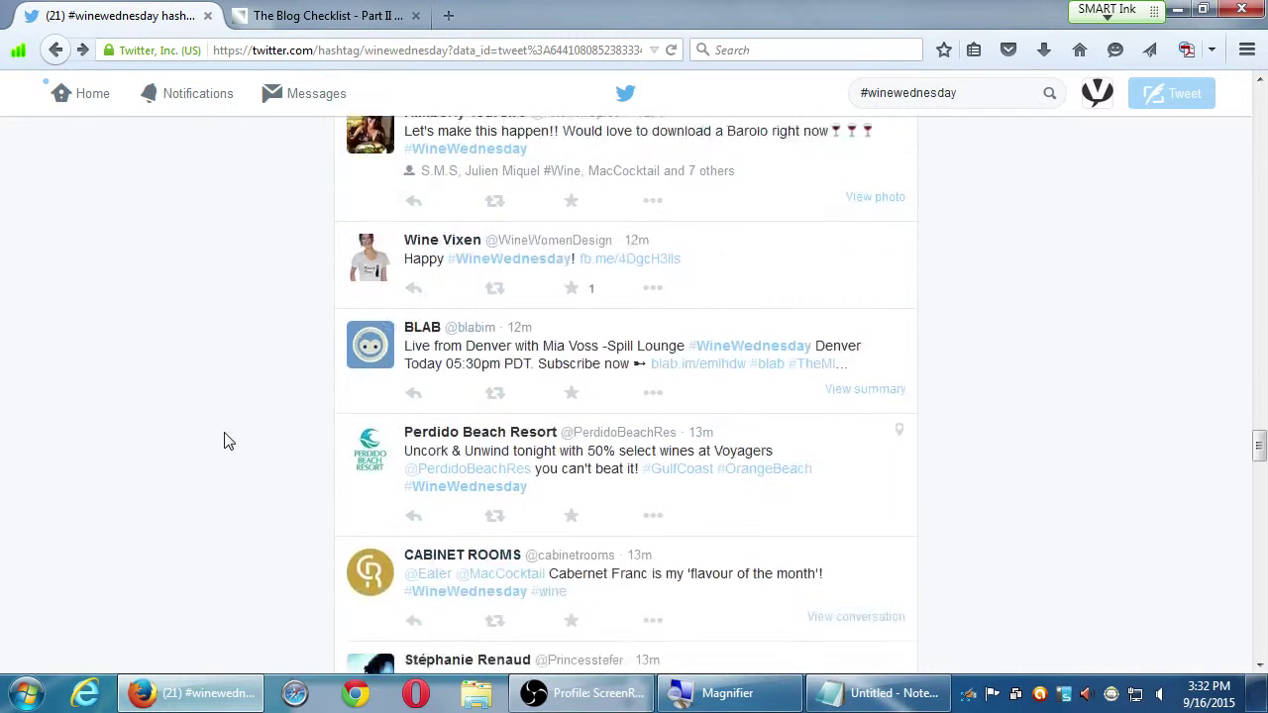
pyautogui.scroll(-3, 226, 441)
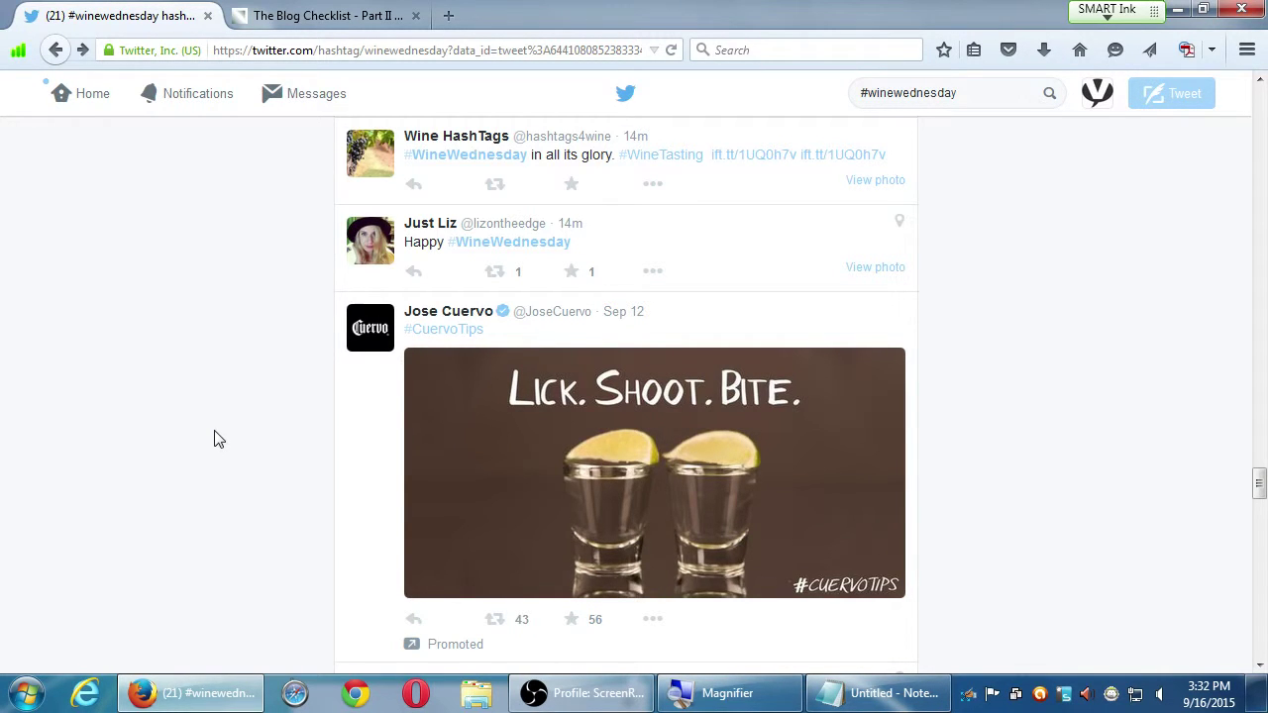
pyautogui.scroll(-12, 218, 439)
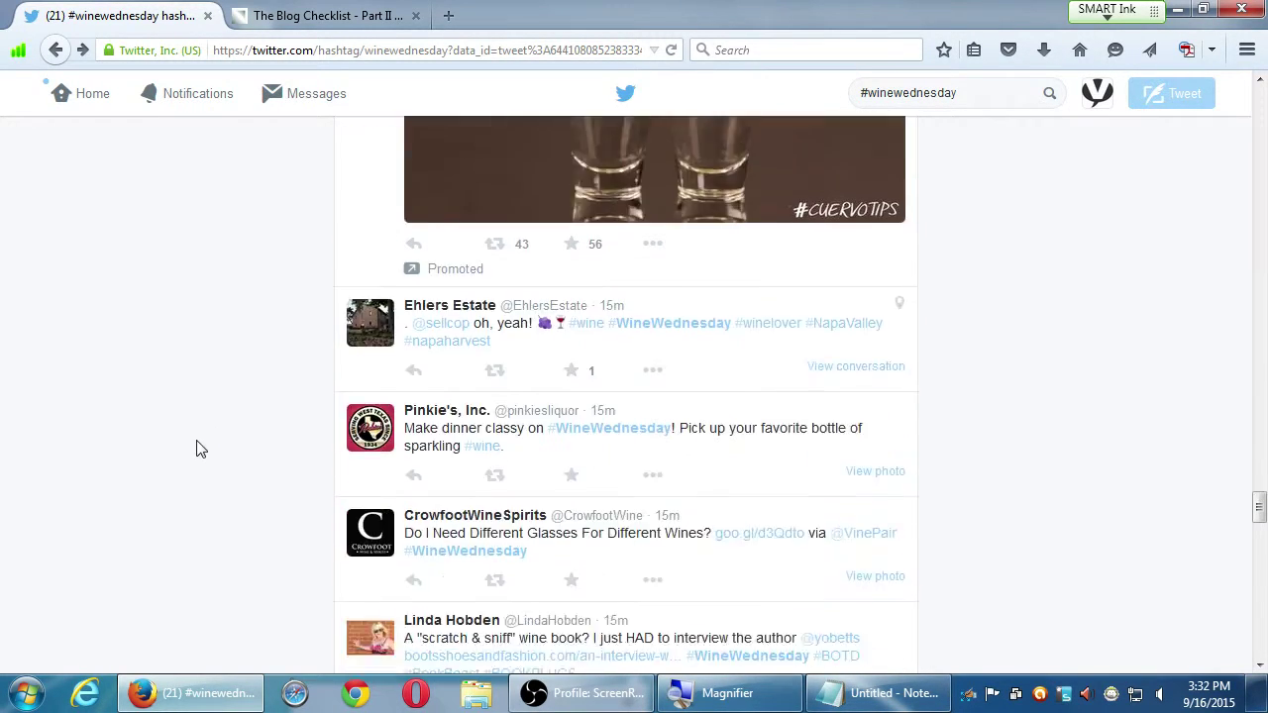
pyautogui.scroll(-3, 203, 442)
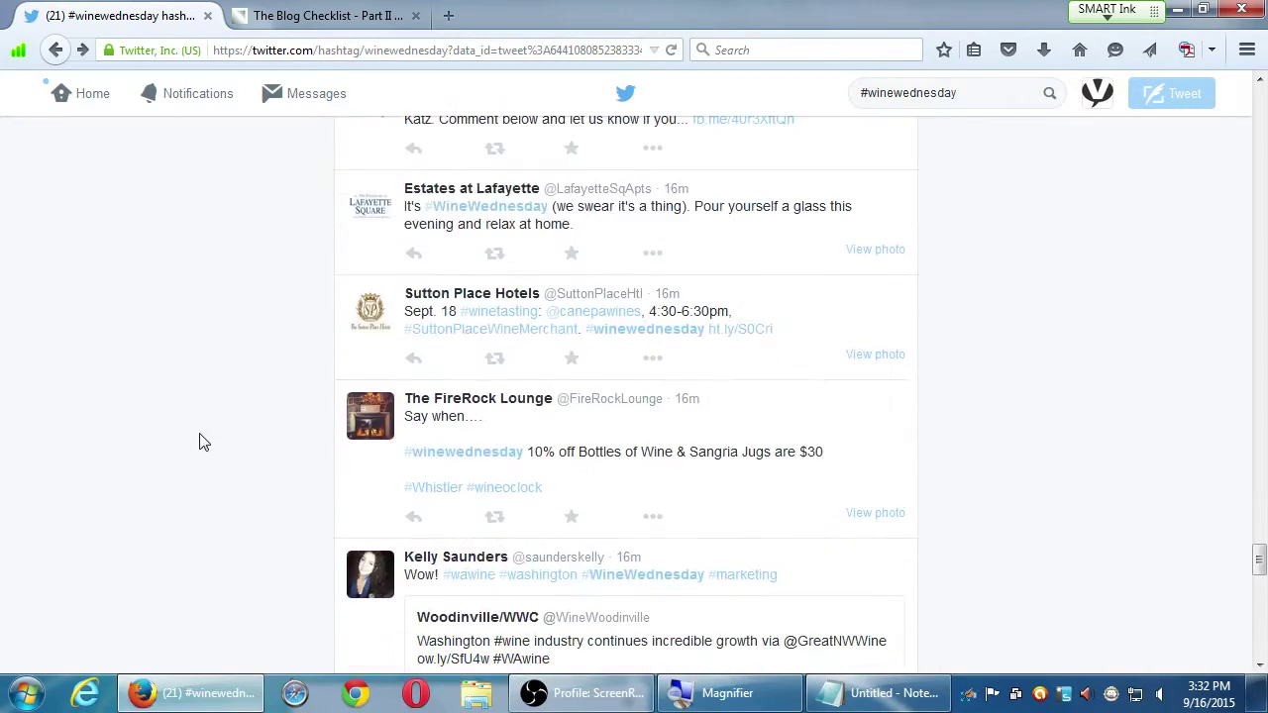
pyautogui.scroll(15, 203, 442)
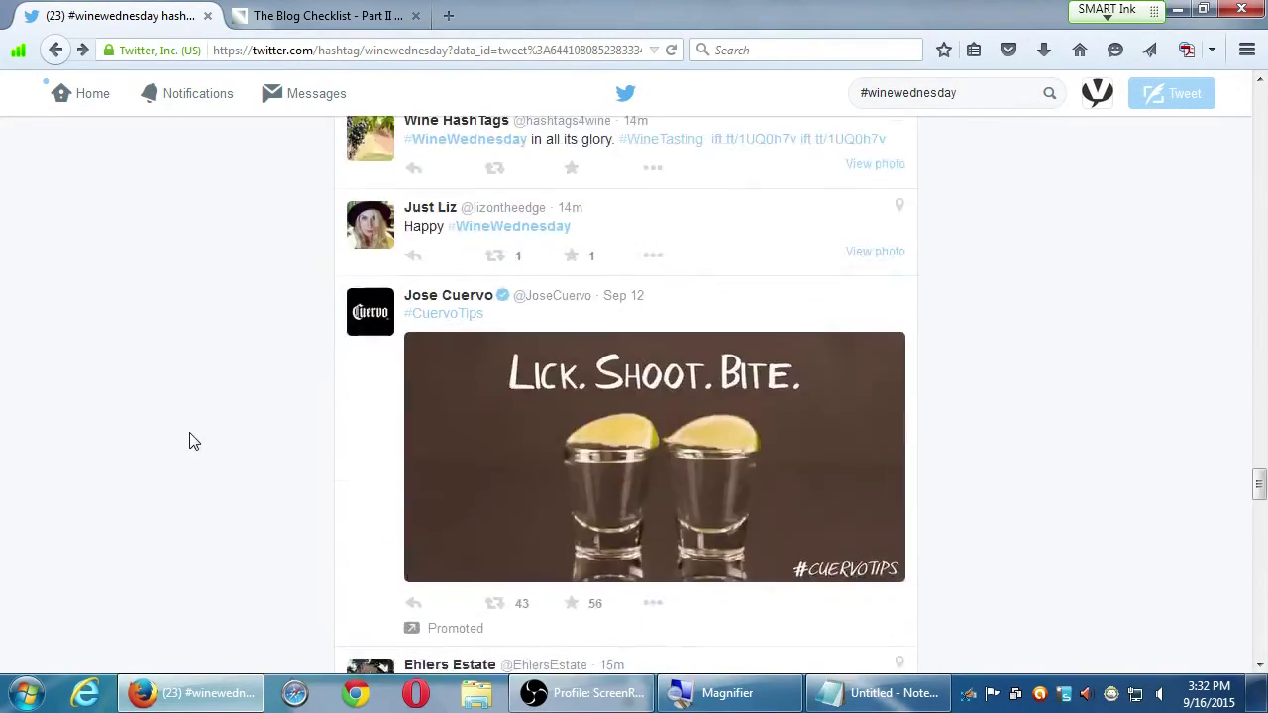
pyautogui.scroll(18, 194, 442)
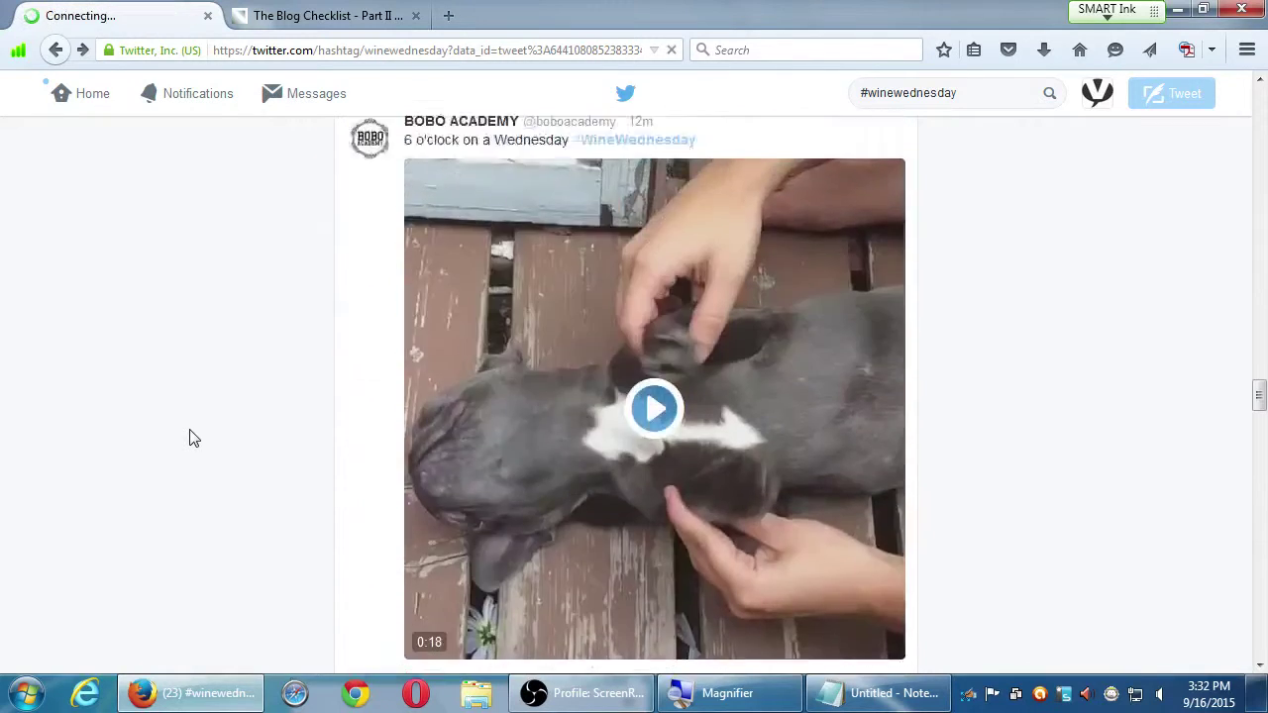
pyautogui.scroll(6, 194, 436)
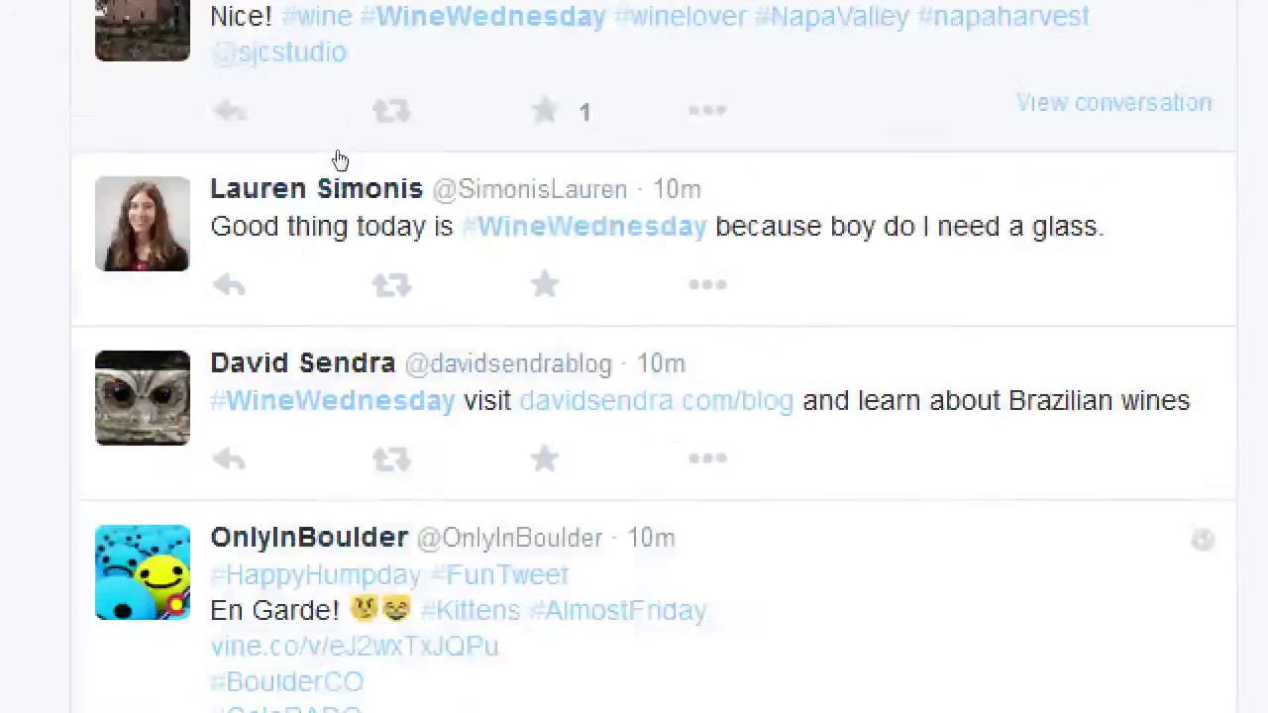
pyautogui.scroll(15, 554, 242)
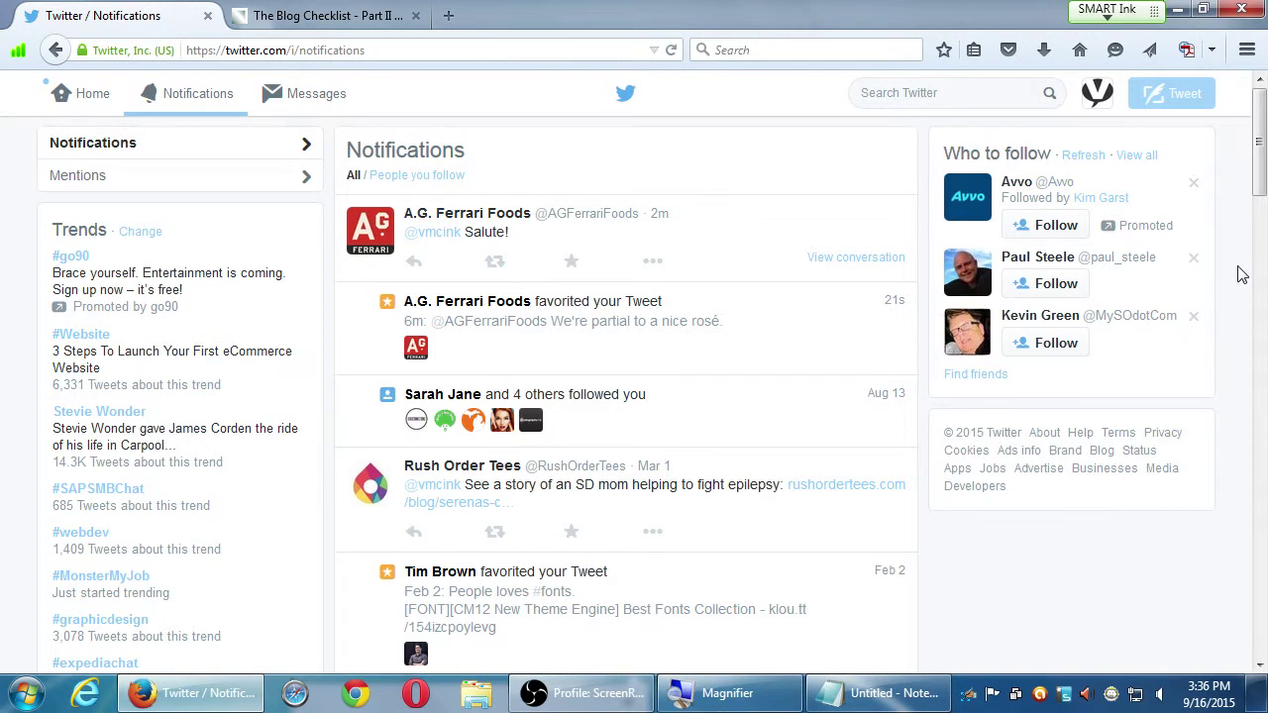
# Open the A.G. Ferrari Foods profile from its reply in the notifications and look through its followers.
pyautogui.click(510, 226)
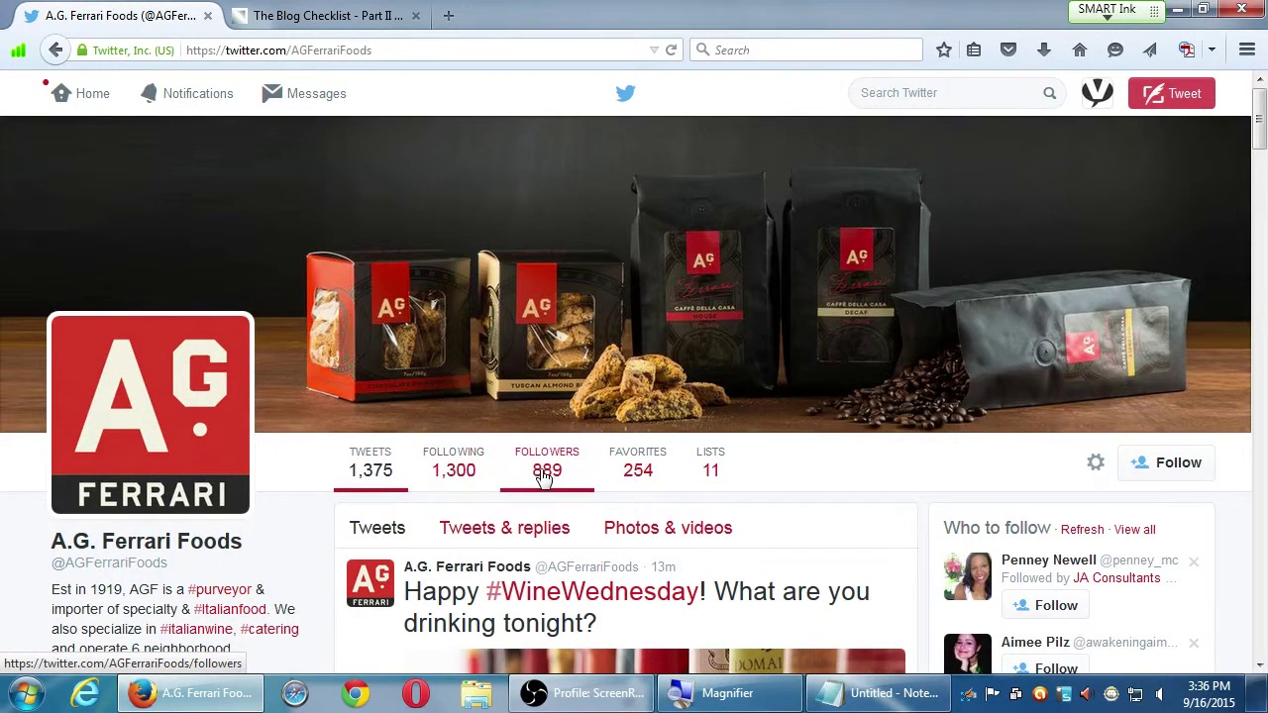
pyautogui.click(551, 476)
pyautogui.scroll(-15, 638, 532)
pyautogui.scroll(-15, 643, 532)
pyautogui.hotkey('alt', 'Left')
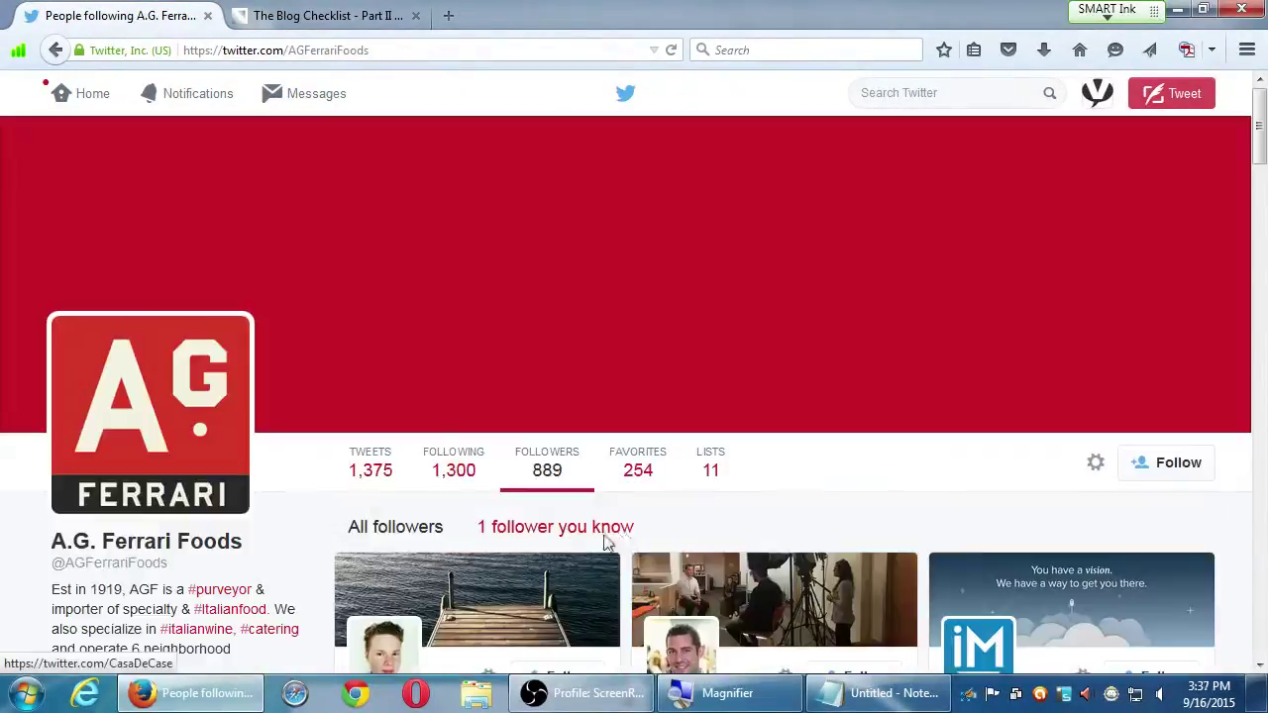
# Look through the accounts that A.G. Ferrari Foods follows, down to the Prosciutto di Parma entries.
pyautogui.click(441, 471)
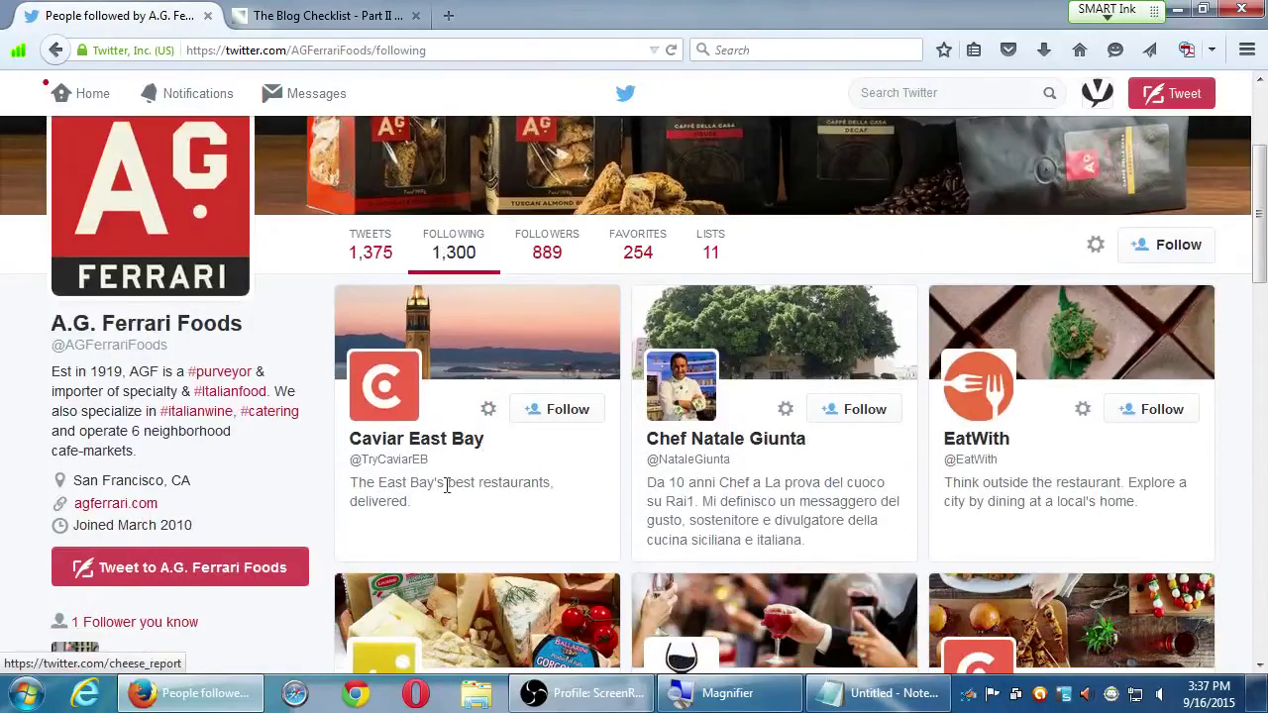
pyautogui.scroll(-2, 538, 545)
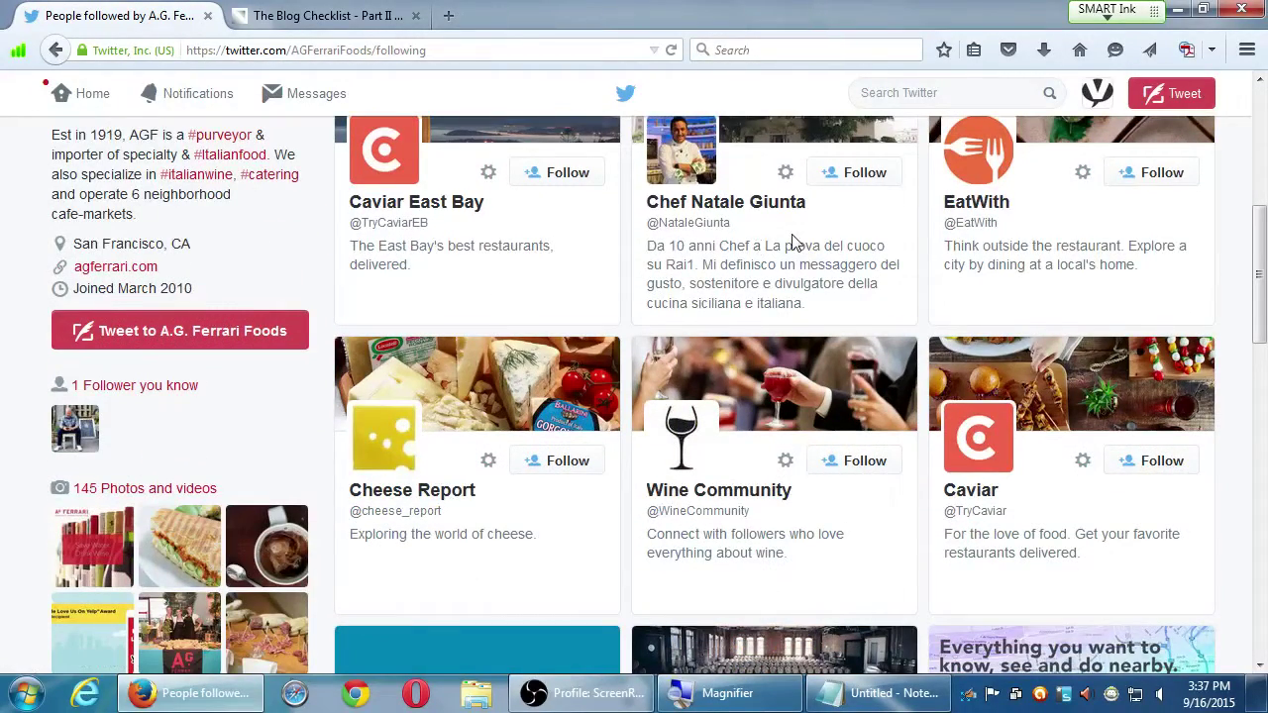
pyautogui.scroll(-3, 896, 366)
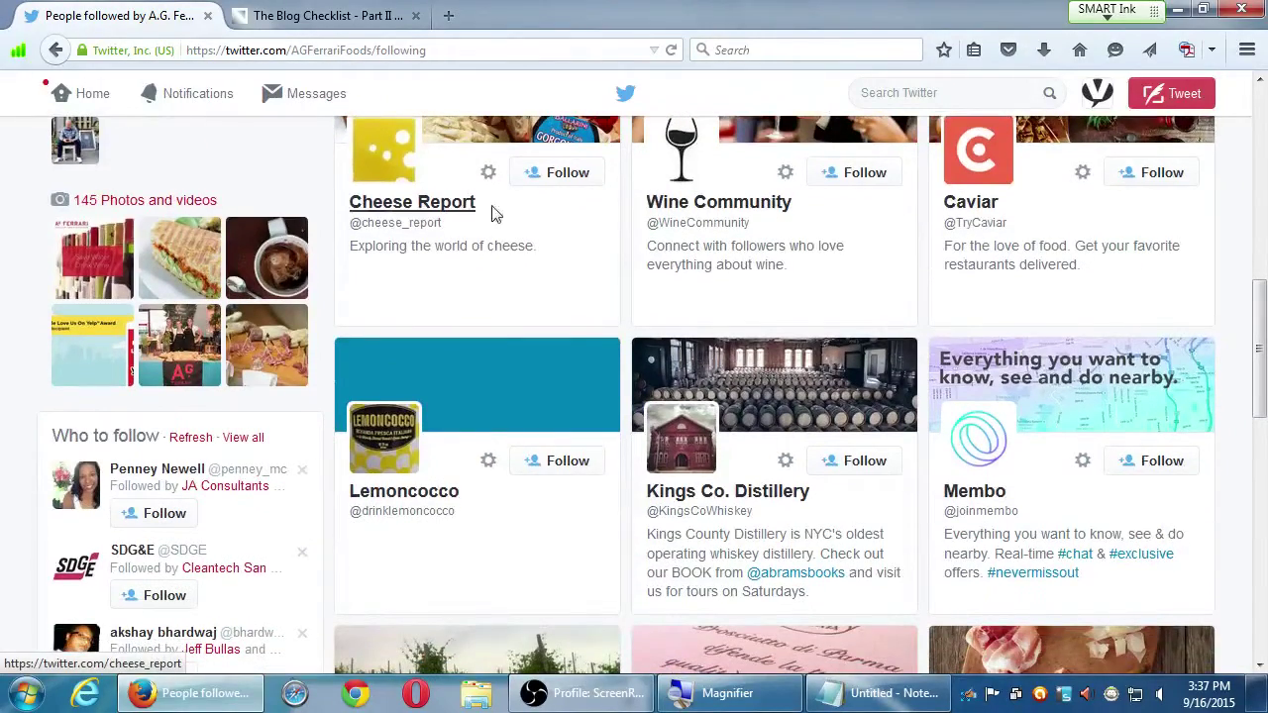
pyautogui.scroll(-2, 482, 522)
pyautogui.scroll(-2, 483, 522)
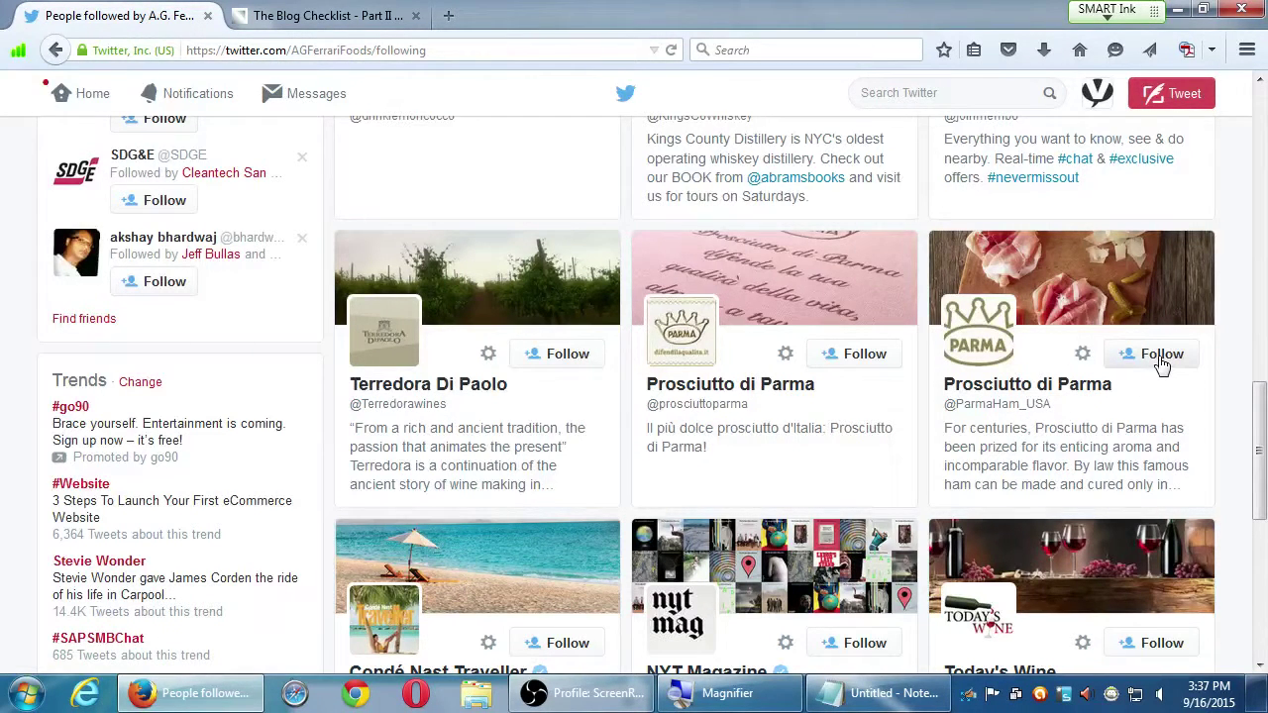
pyautogui.click(973, 361)
pyautogui.scroll(-4, 895, 381)
pyautogui.scroll(-2, 895, 382)
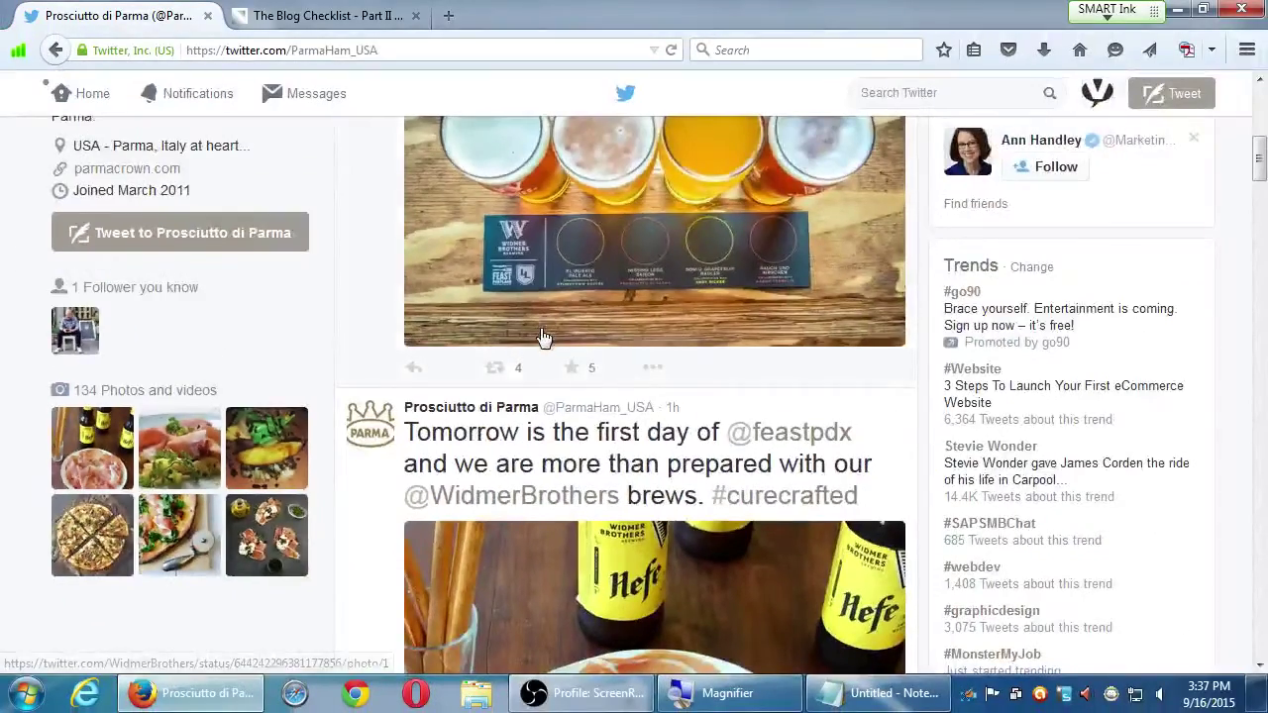
pyautogui.scroll(-3, 450, 333)
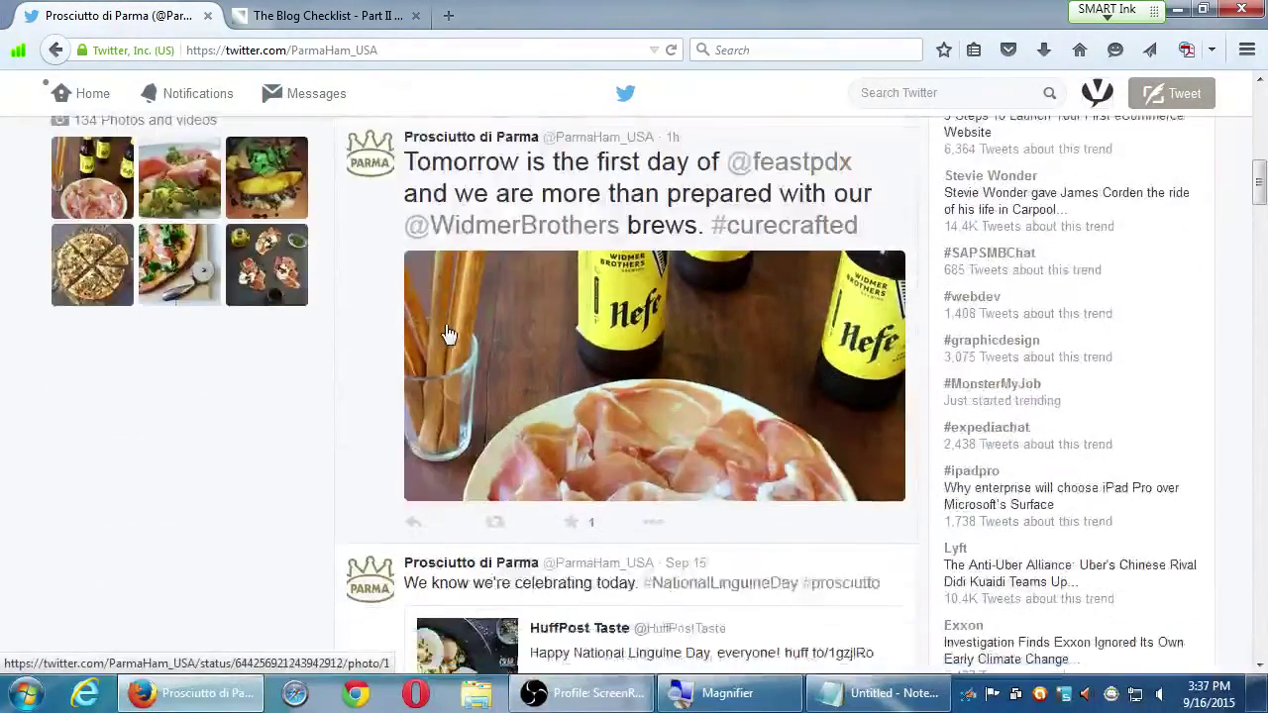
pyautogui.scroll(-4, 450, 333)
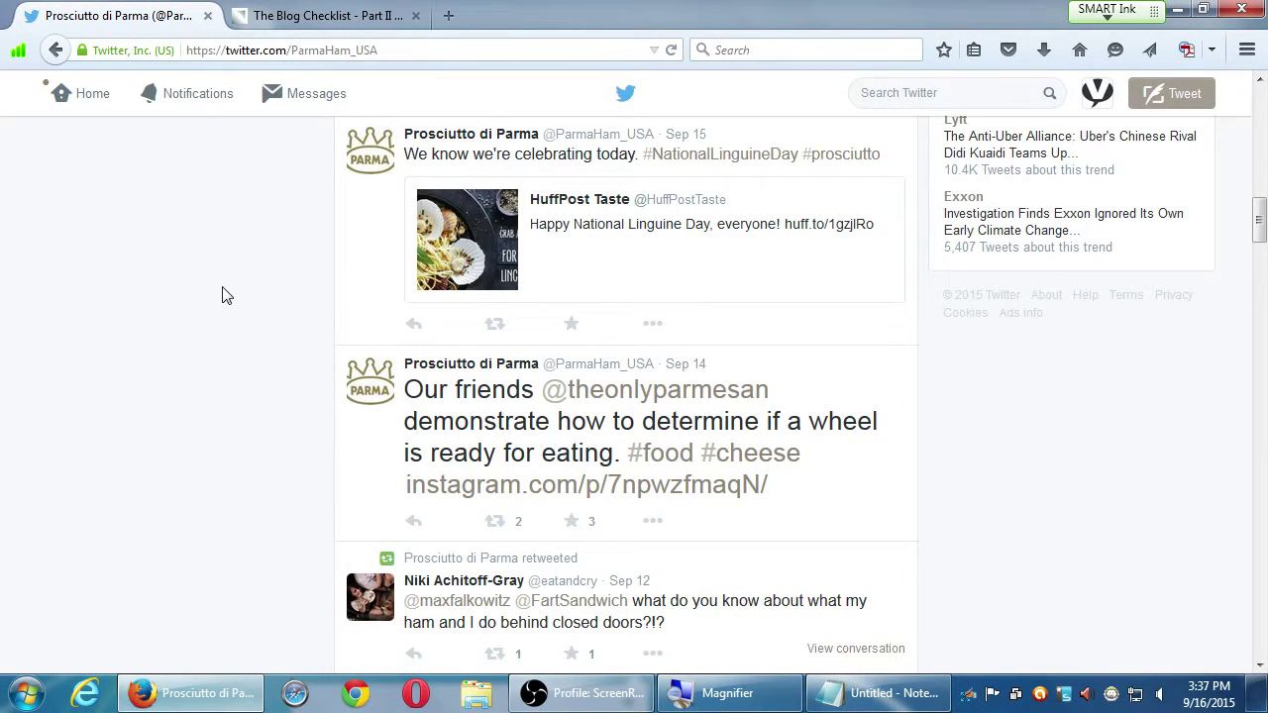
pyautogui.scroll(-10, 168, 265)
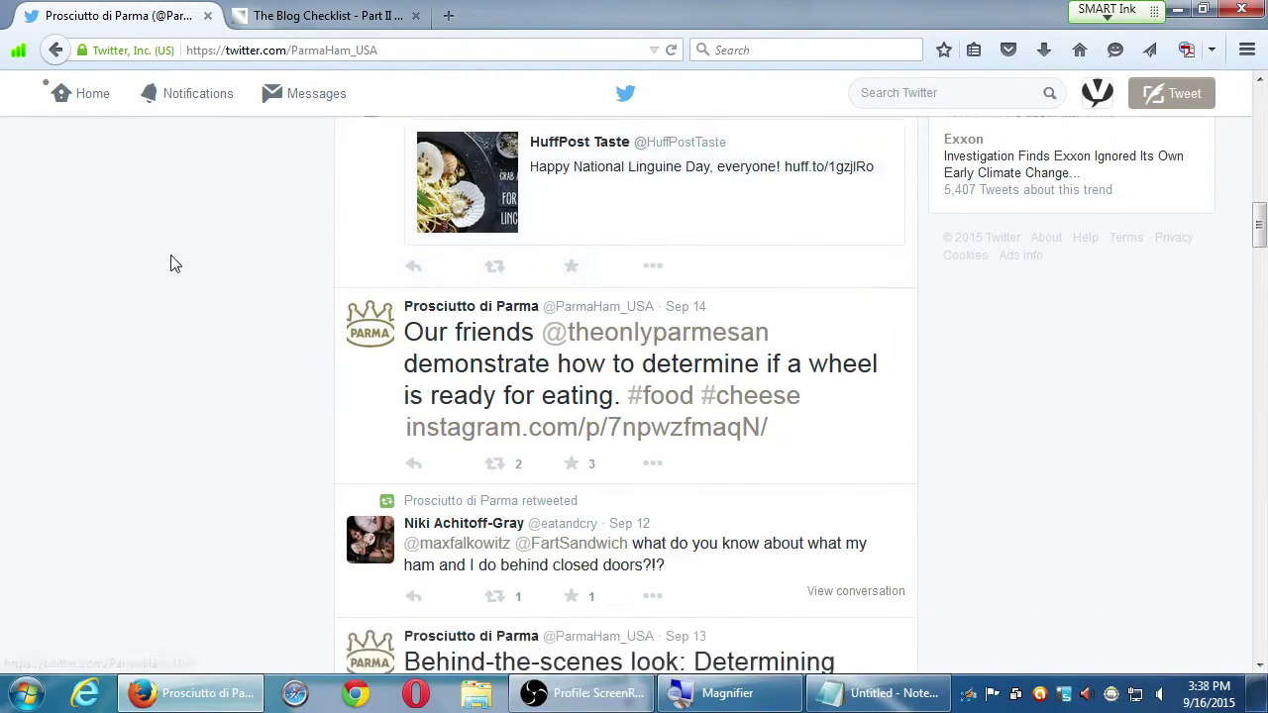
pyautogui.scroll(-15, 168, 264)
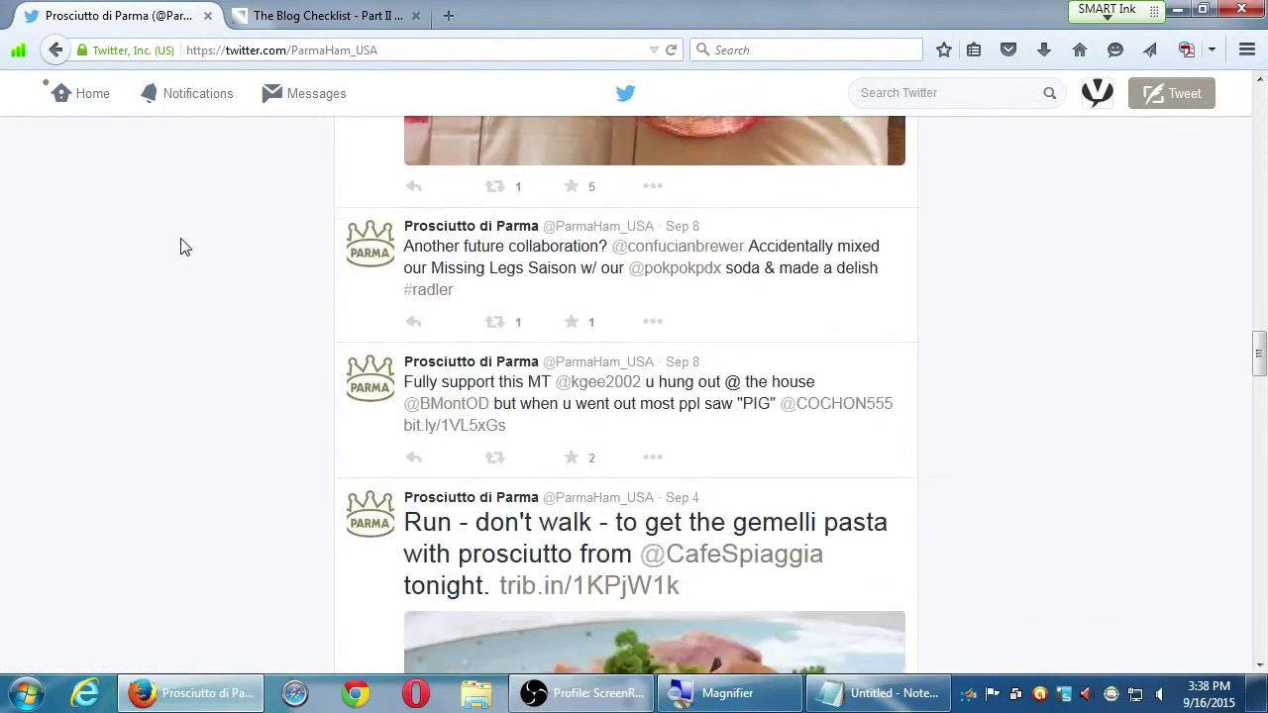
pyautogui.scroll(-8, 173, 248)
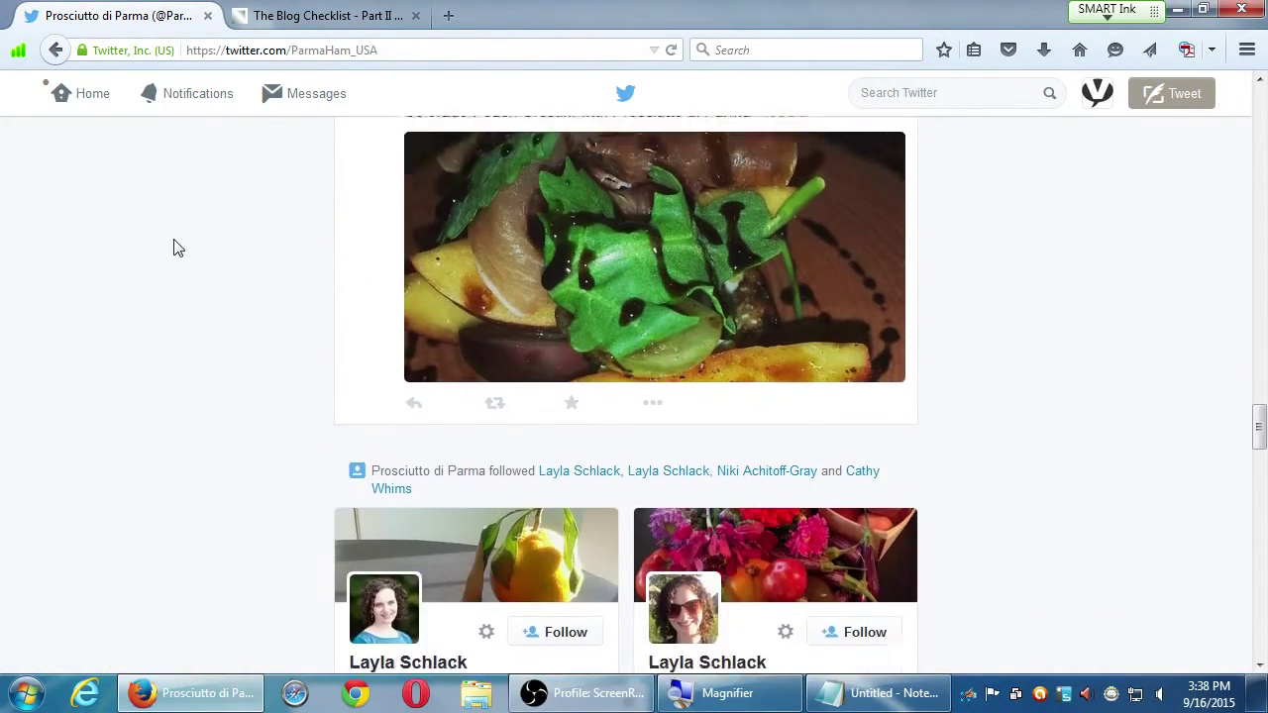
pyautogui.scroll(-6, 173, 236)
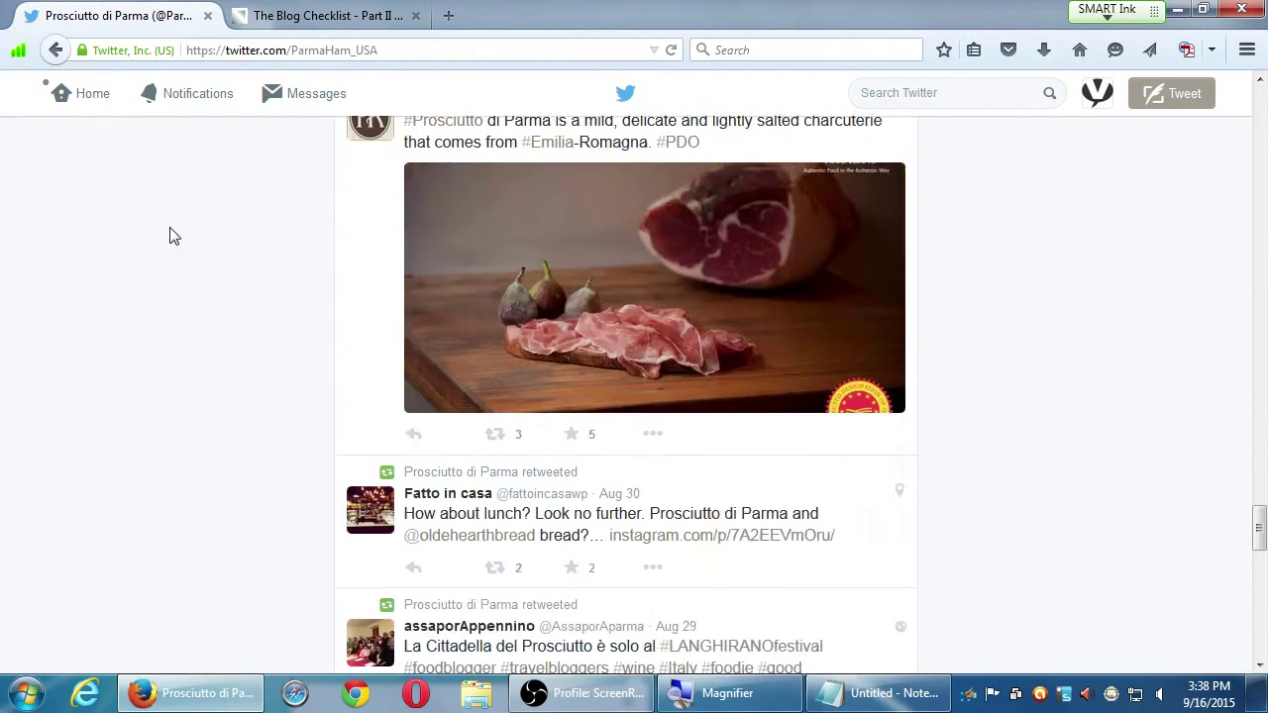
pyautogui.scroll(-2, 164, 241)
pyautogui.click(71, 106)
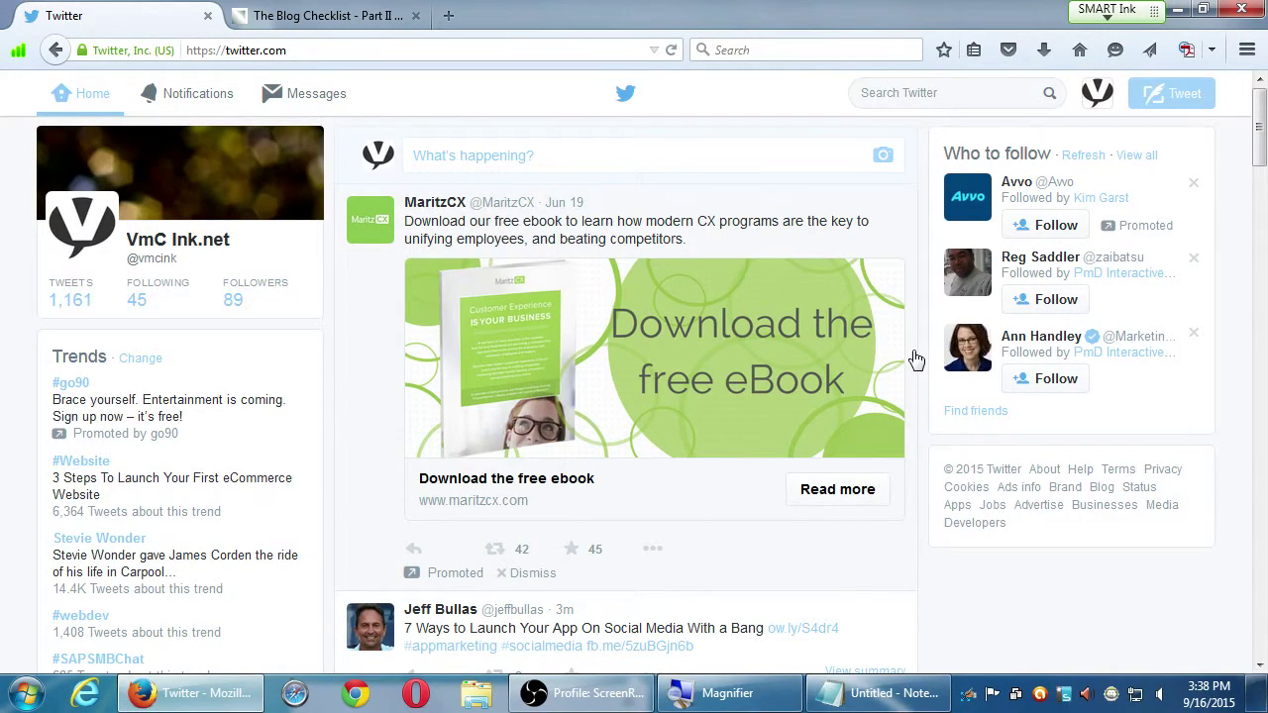
# Open the Buffer website, buffer.com, in a new browser tab.
pyautogui.hotkey('ctrl', 't')
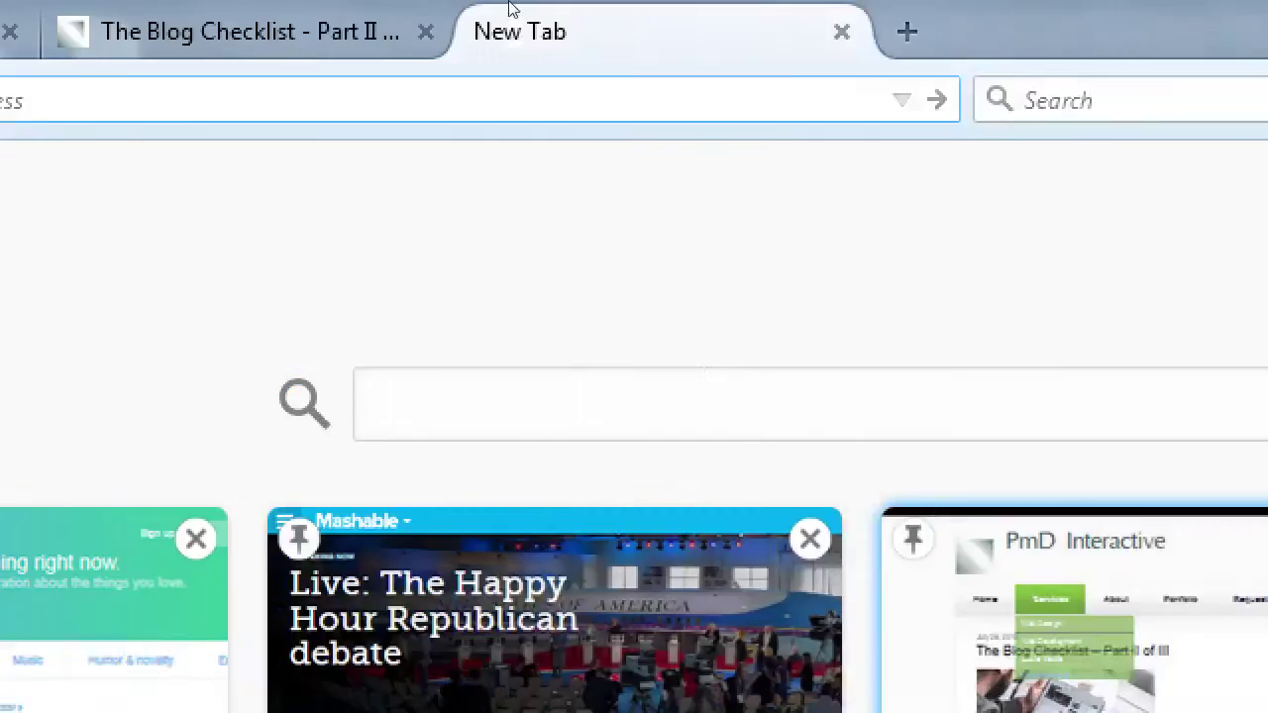
pyautogui.write('buffer')
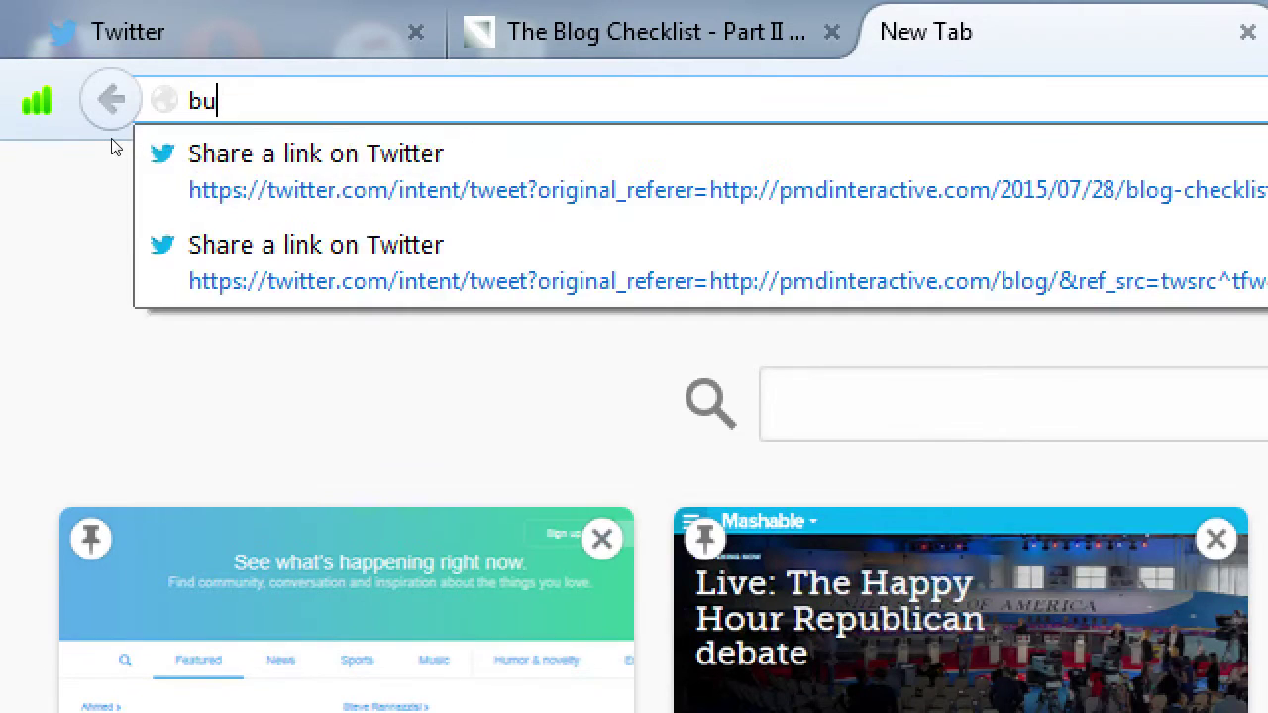
pyautogui.write('.com')
pyautogui.press('Return')
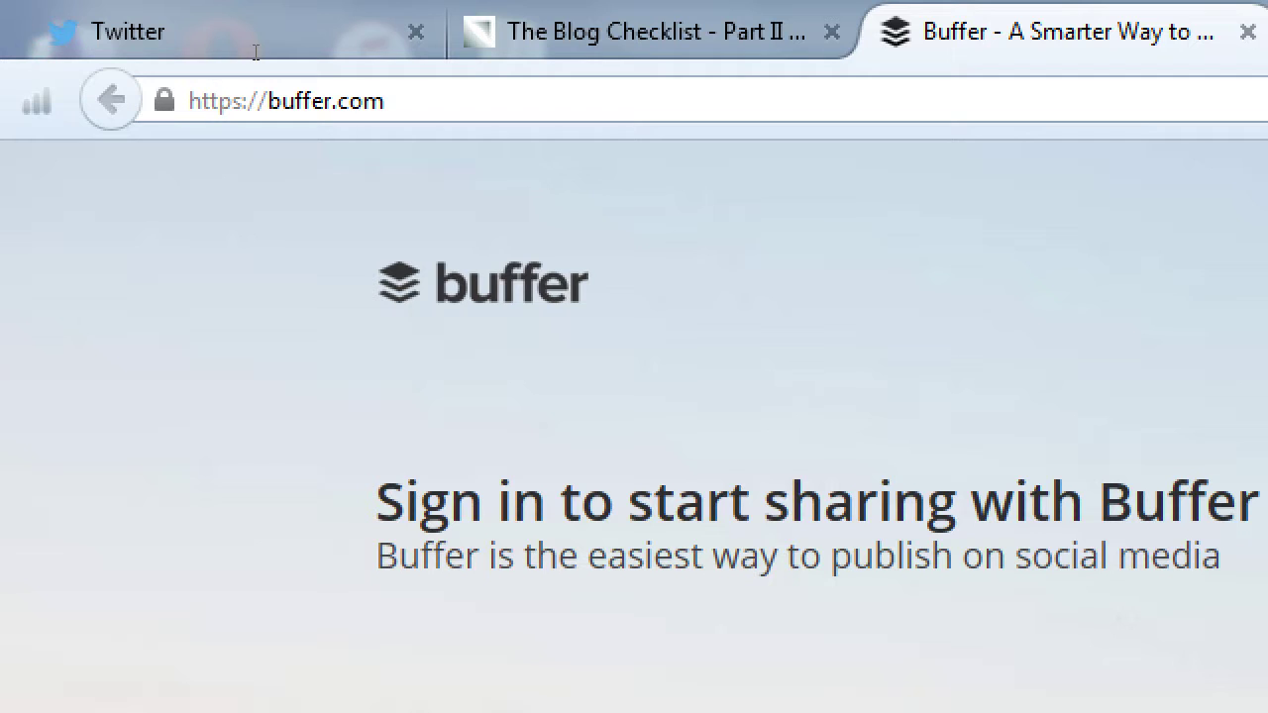
# Open the Hootsuite website, hootsuite.com, in another new browser tab.
pyautogui.hotkey('ctrl', 't')
pyautogui.write('ho')
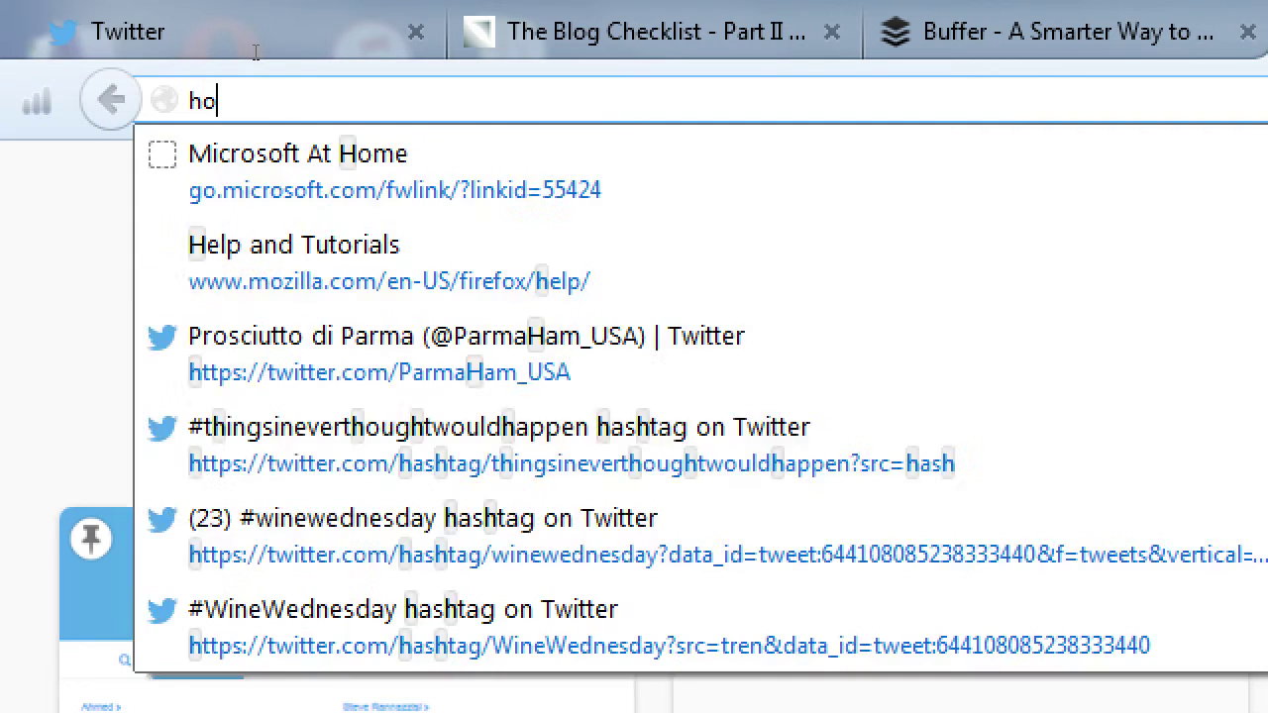
pyautogui.write('osuite.com')
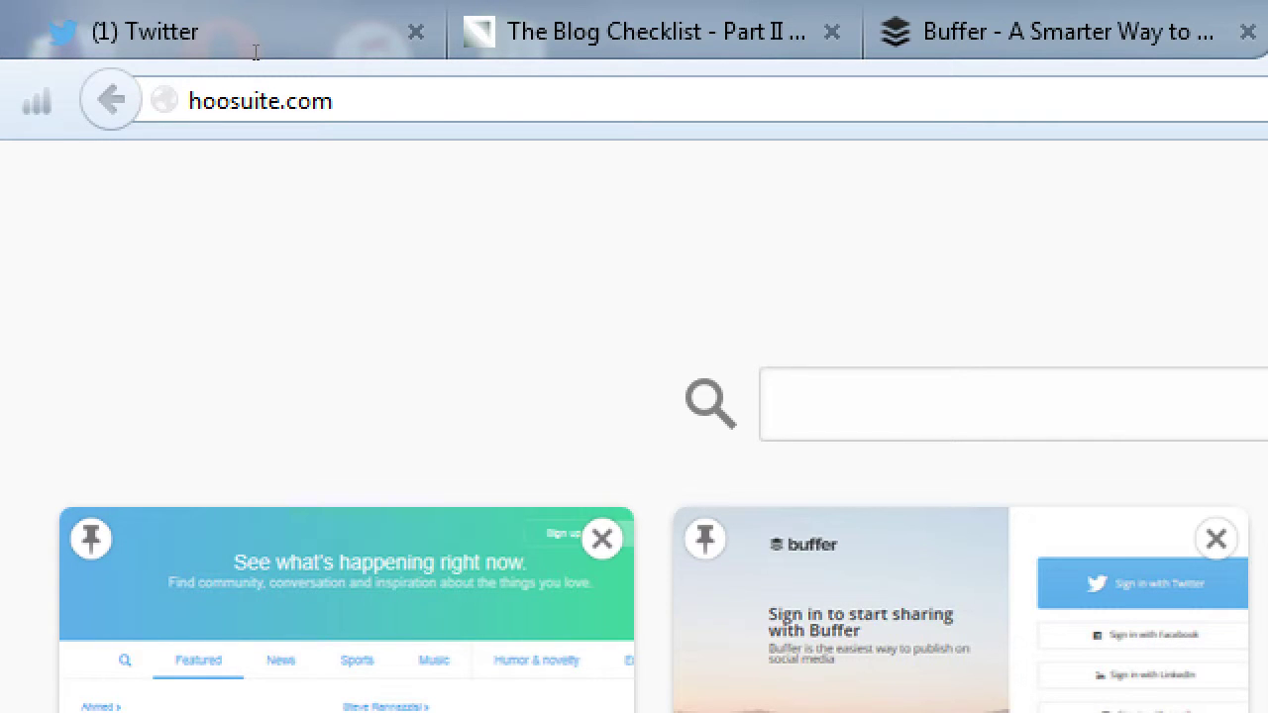
pyautogui.press('Return')
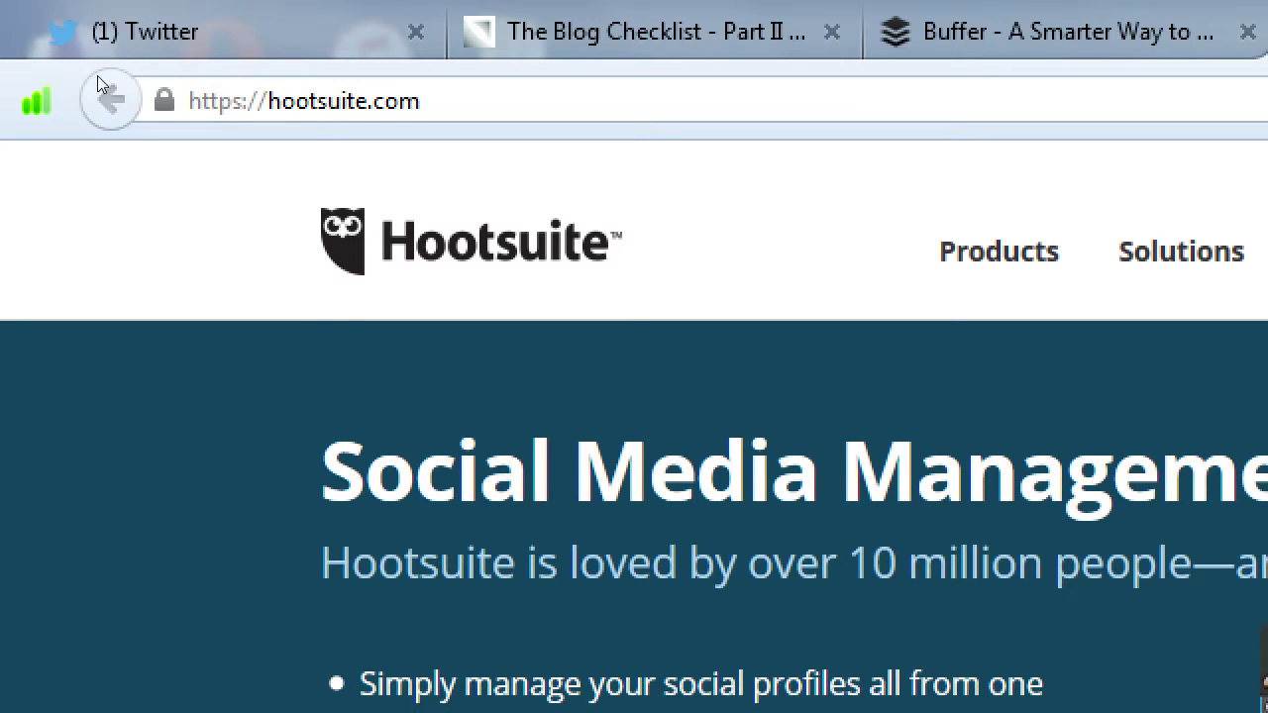
# Check the Twitter notifications and go back to the Buffer sign-in page.
pyautogui.hotkey('ctrl', 'shift', 'Tab')
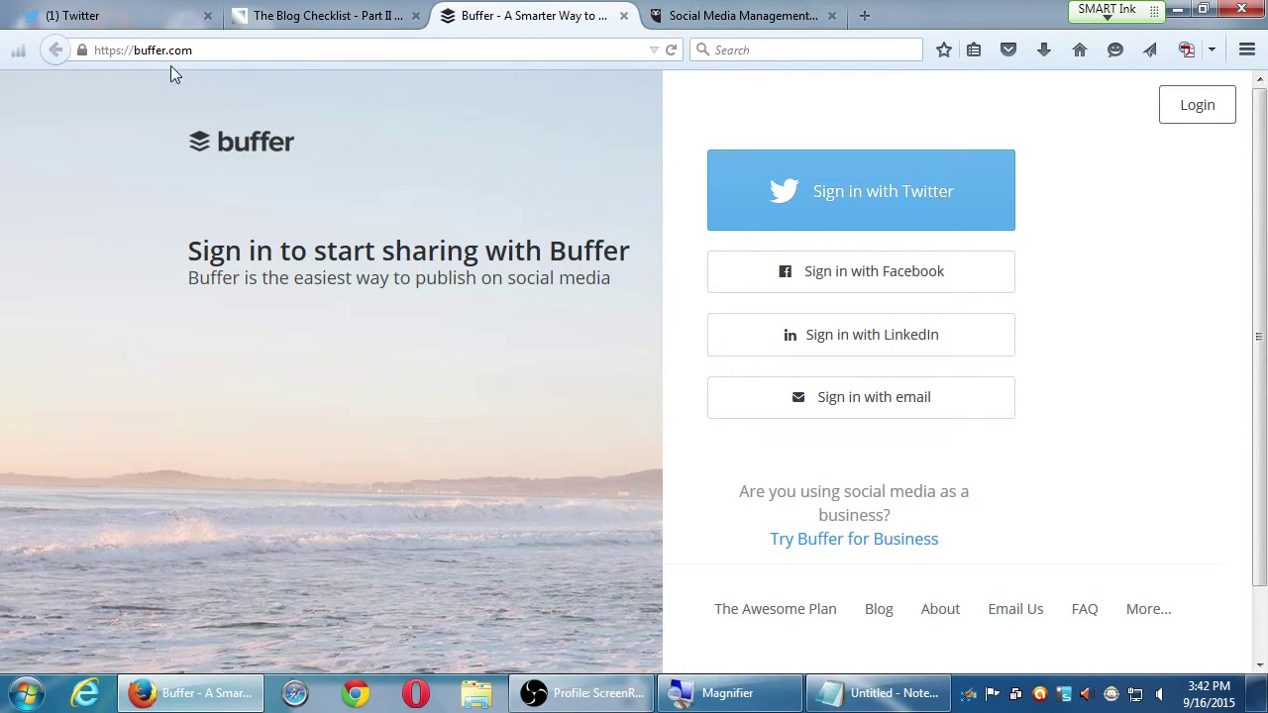
pyautogui.click(151, 21)
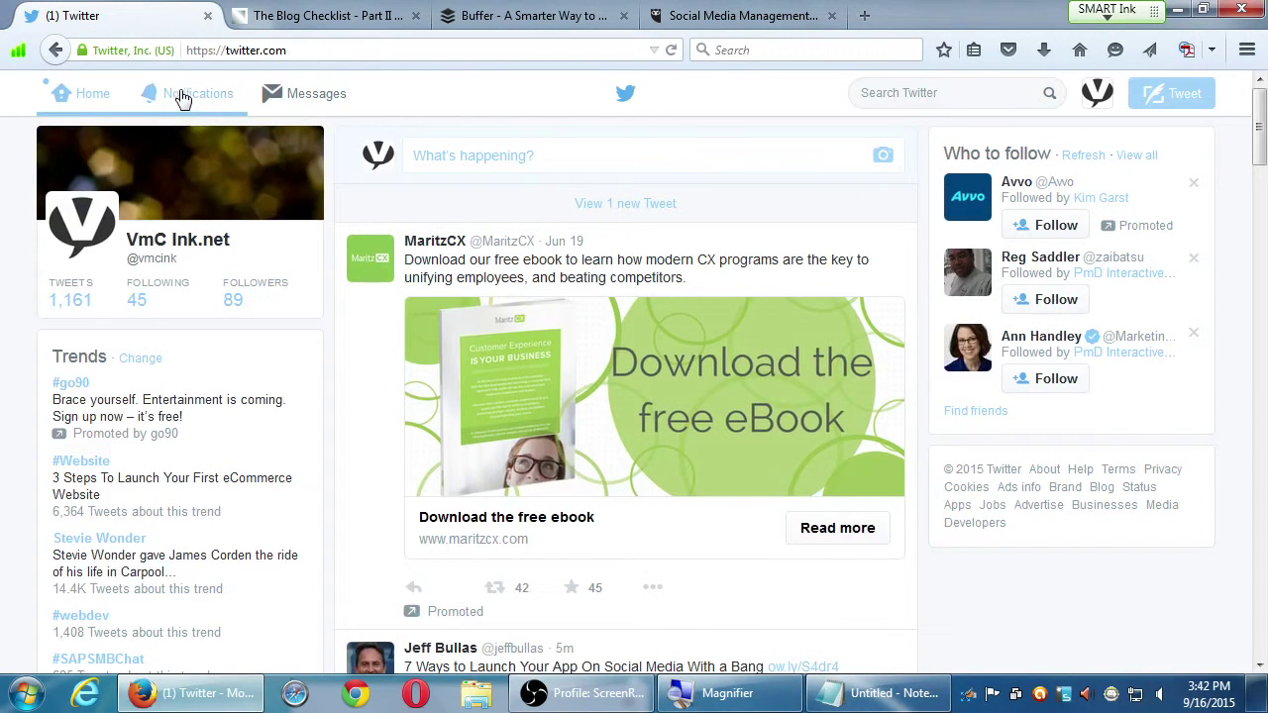
pyautogui.click(185, 97)
pyautogui.click(523, 22)
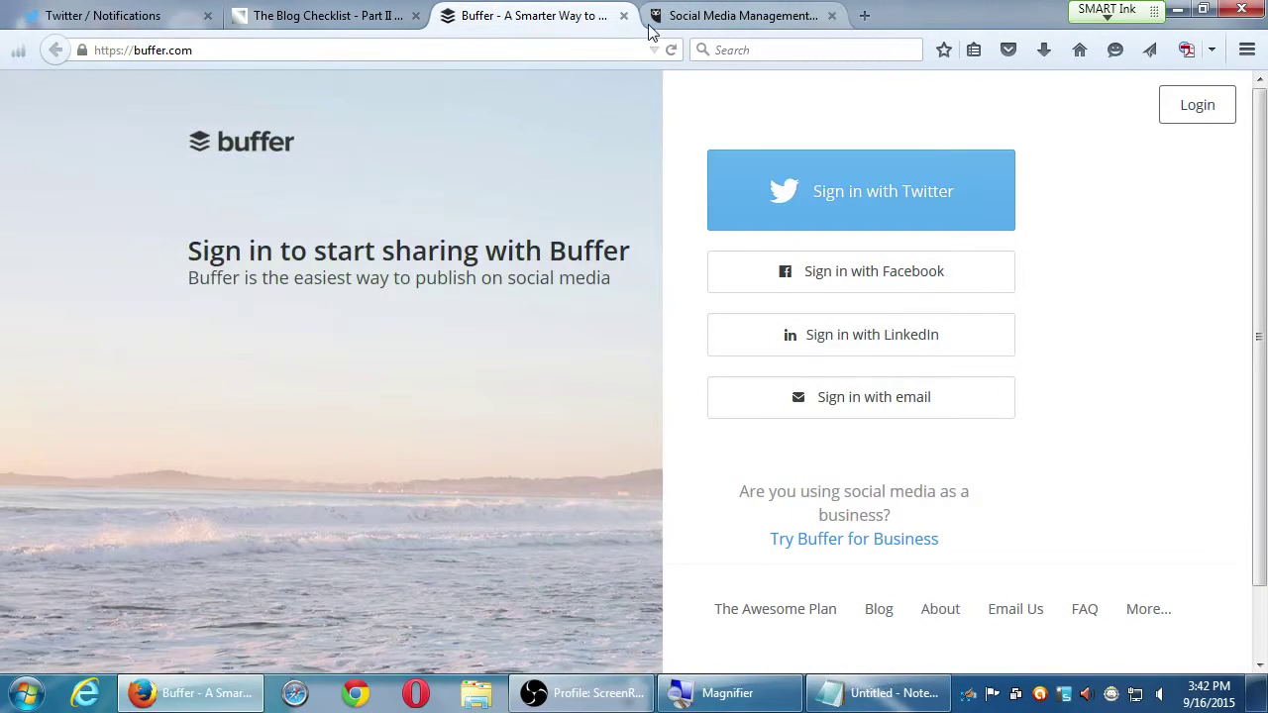